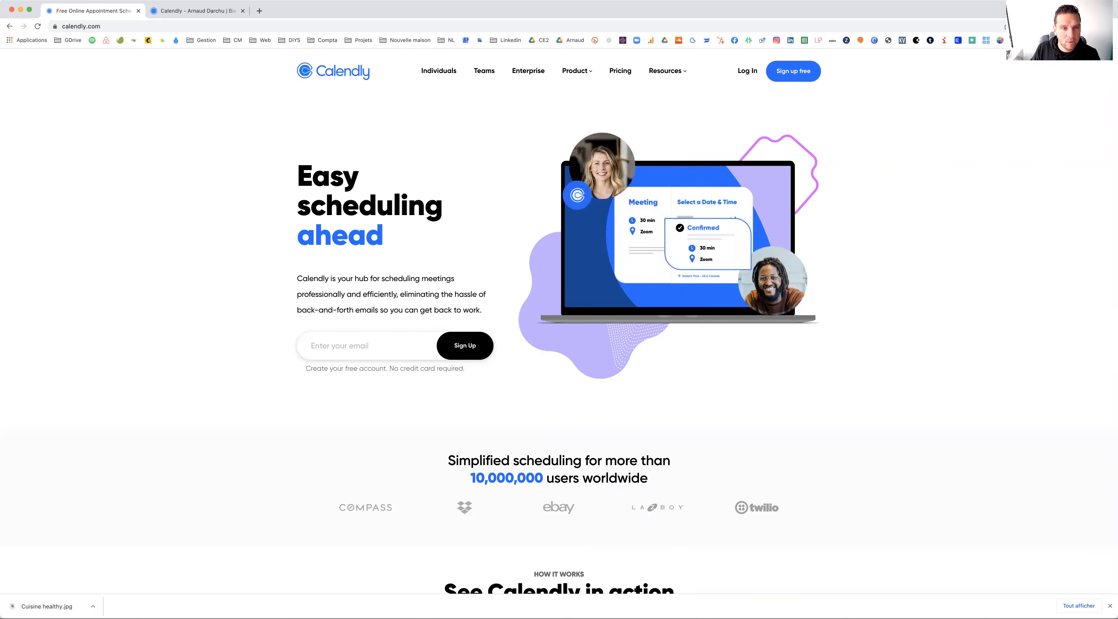
# On the "Complément d'information" booking page, choose the 11:00 slot on 16 December 2021 and open the guest e-mail field
pyautogui.click(205, 11)
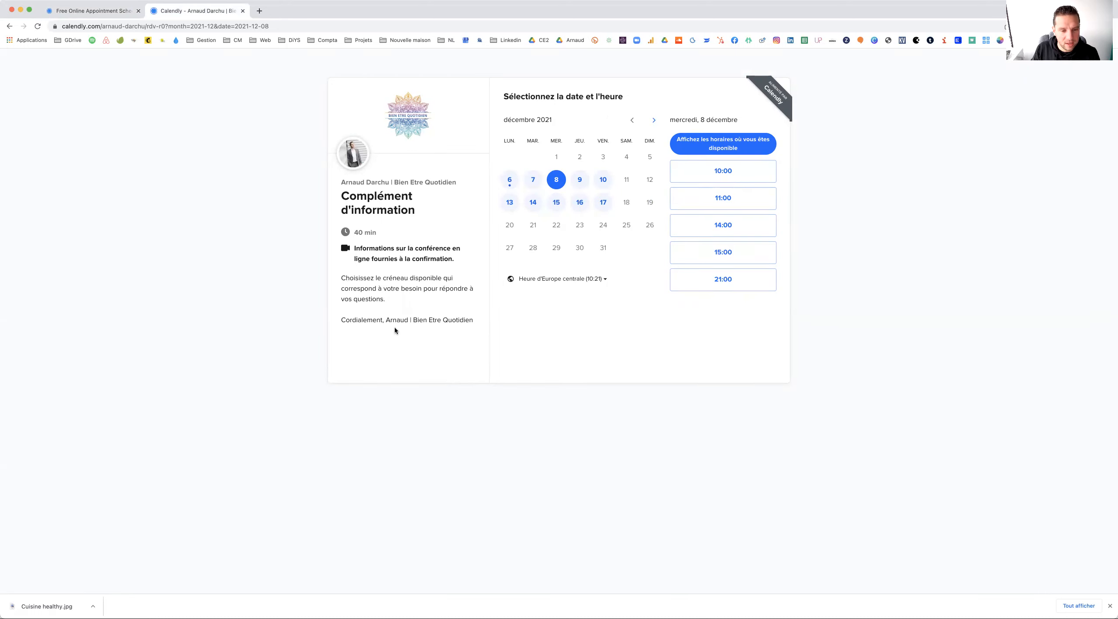
pyautogui.click(532, 180)
pyautogui.click(533, 202)
pyautogui.click(579, 202)
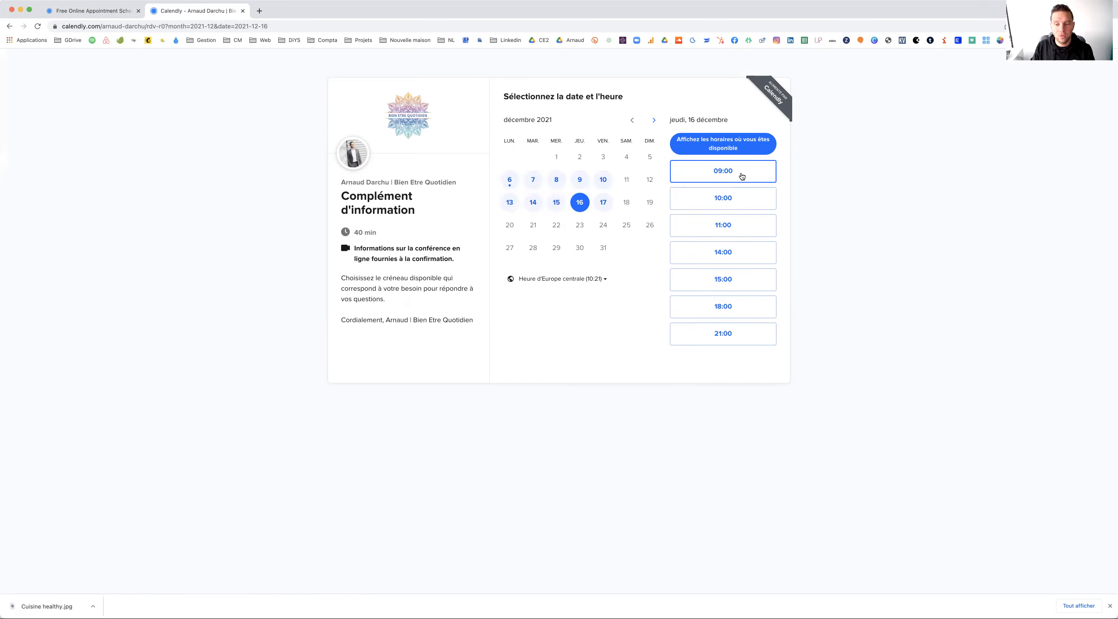
pyautogui.click(729, 225)
pyautogui.click(754, 225)
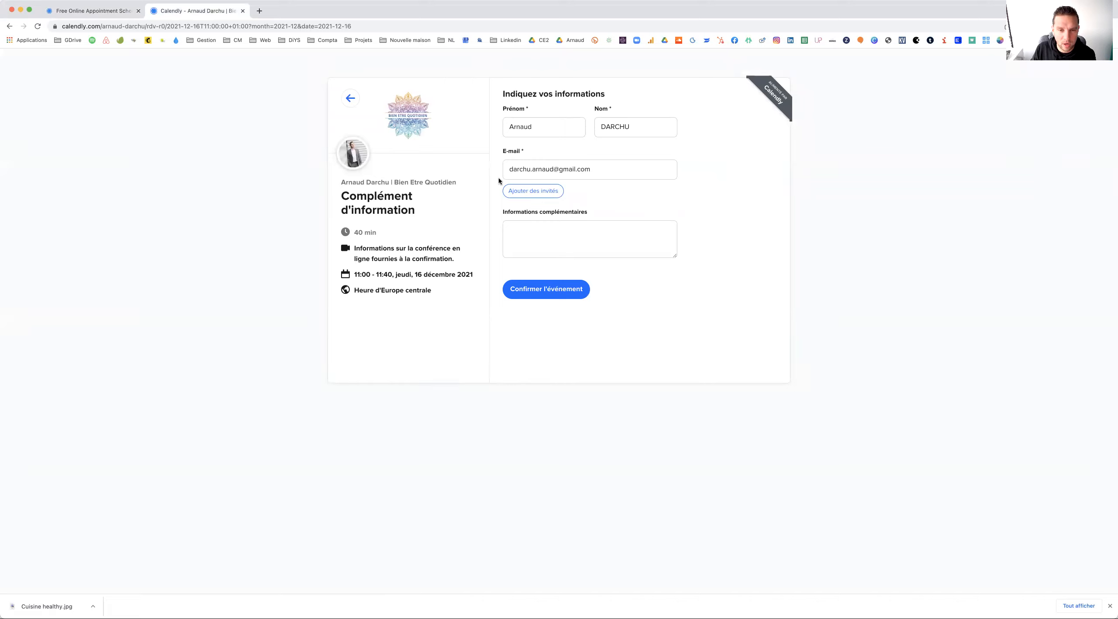
pyautogui.click(544, 194)
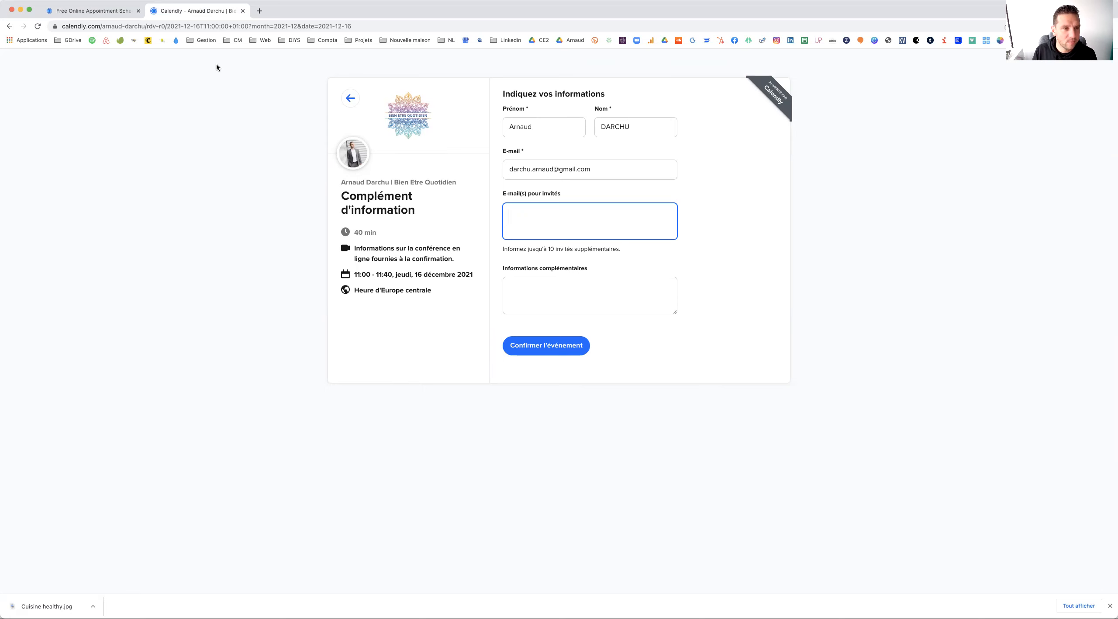
# Return to the Calendly home page and log in to the existing account through Google, using the saved account e-mail
pyautogui.click(69, 12)
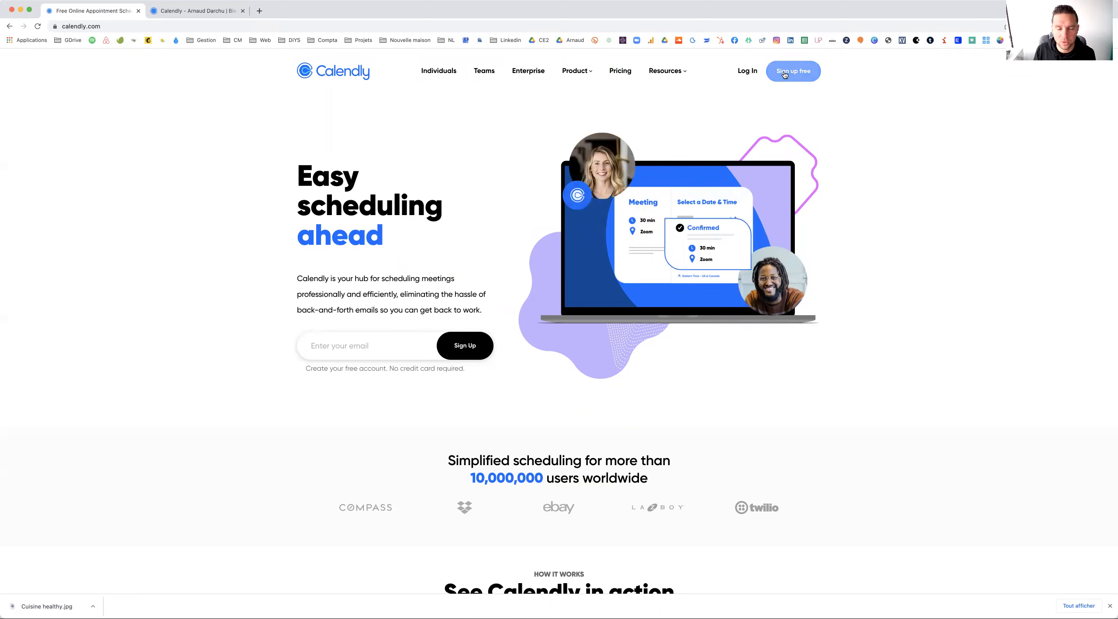
pyautogui.click(748, 71)
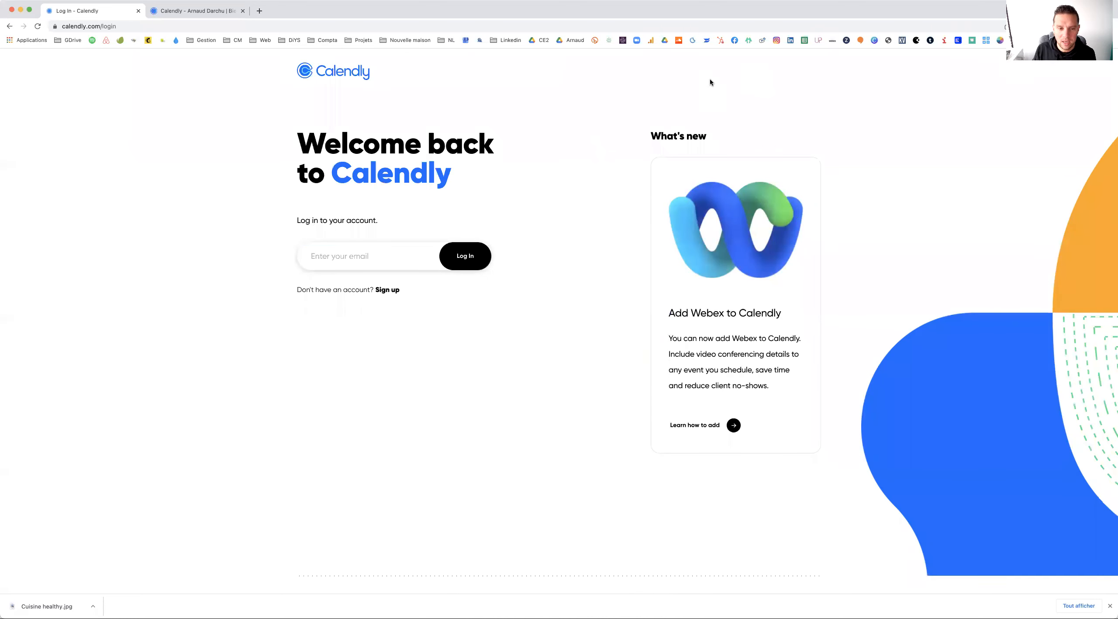
pyautogui.click(395, 256)
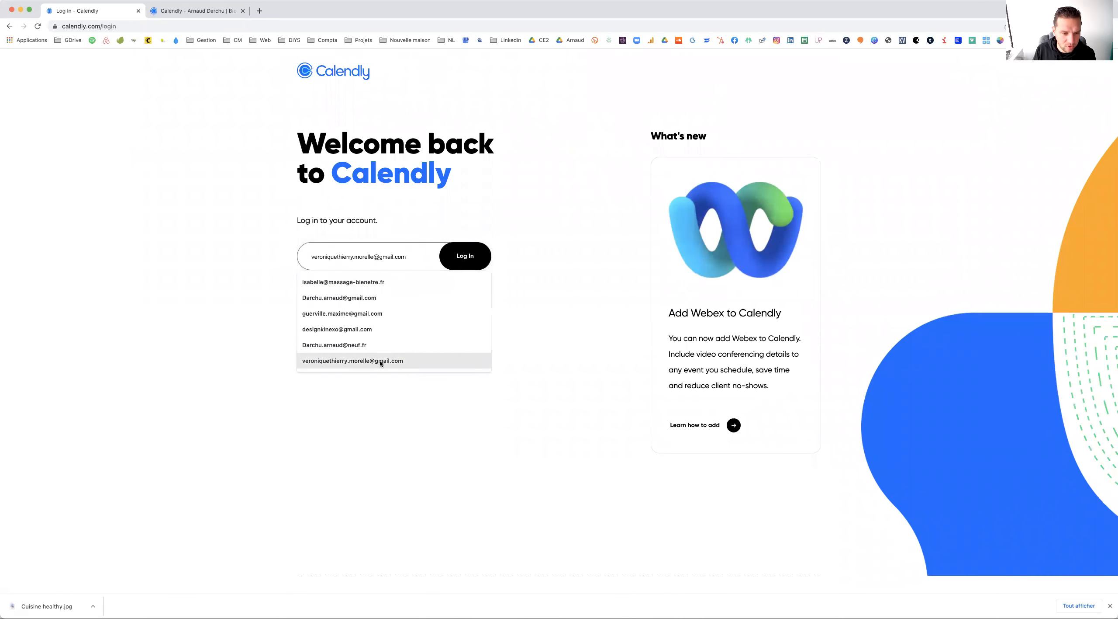
pyautogui.click(379, 297)
pyautogui.click(466, 261)
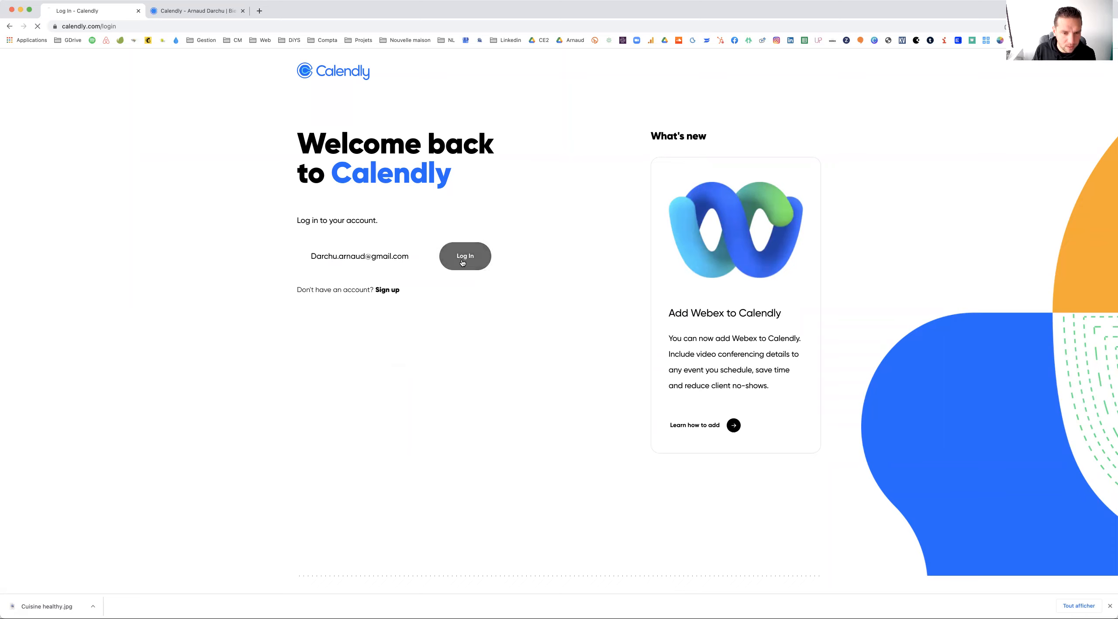
pyautogui.click(578, 173)
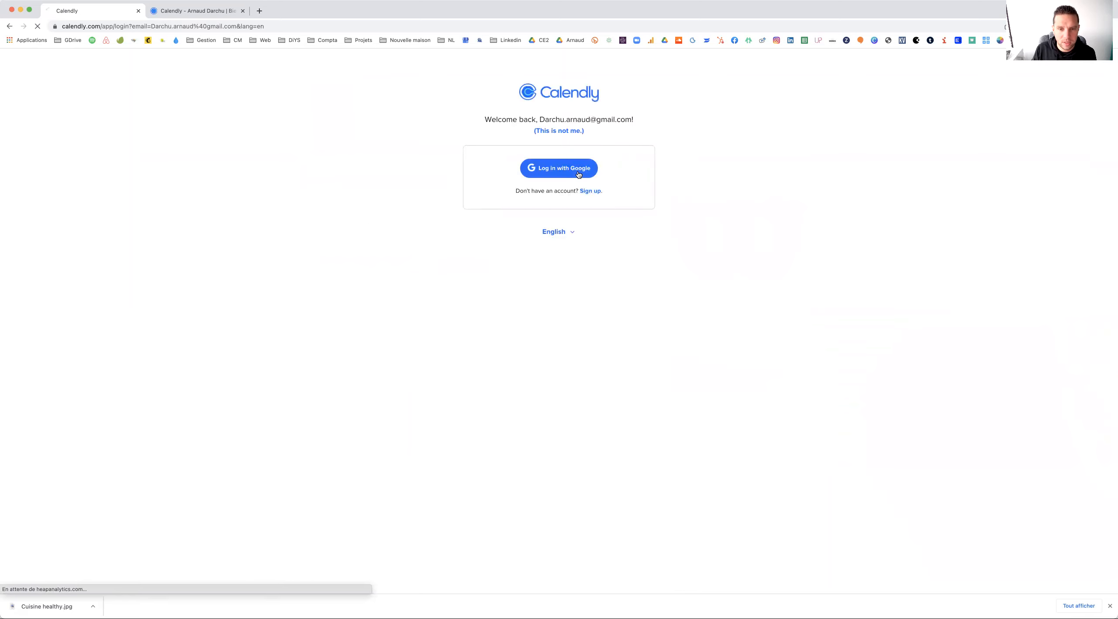
pyautogui.click(542, 318)
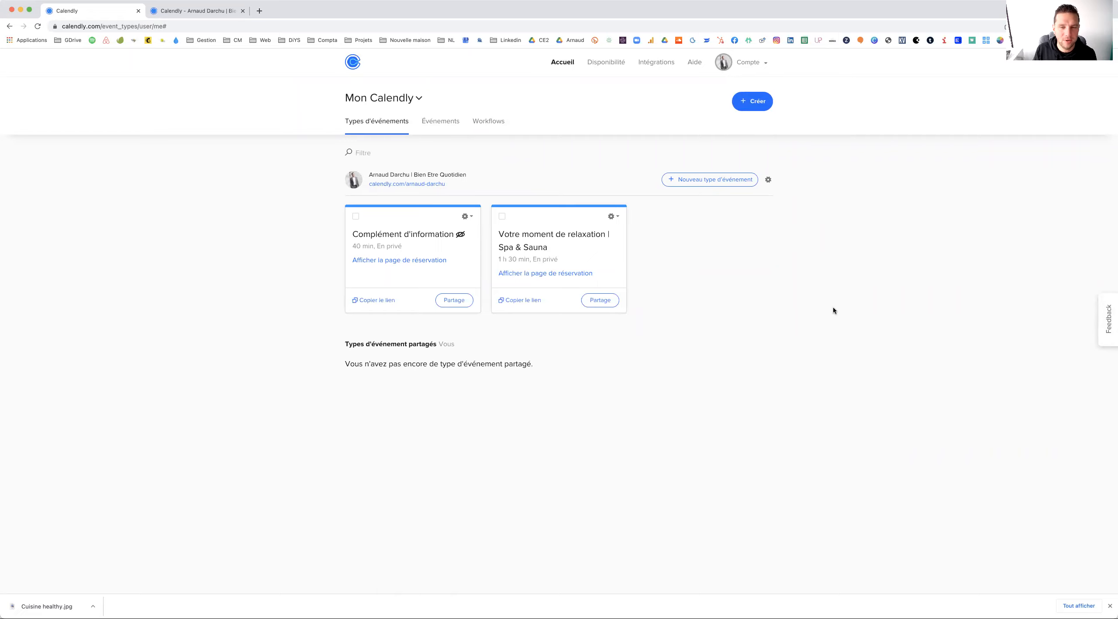
pyautogui.click(740, 181)
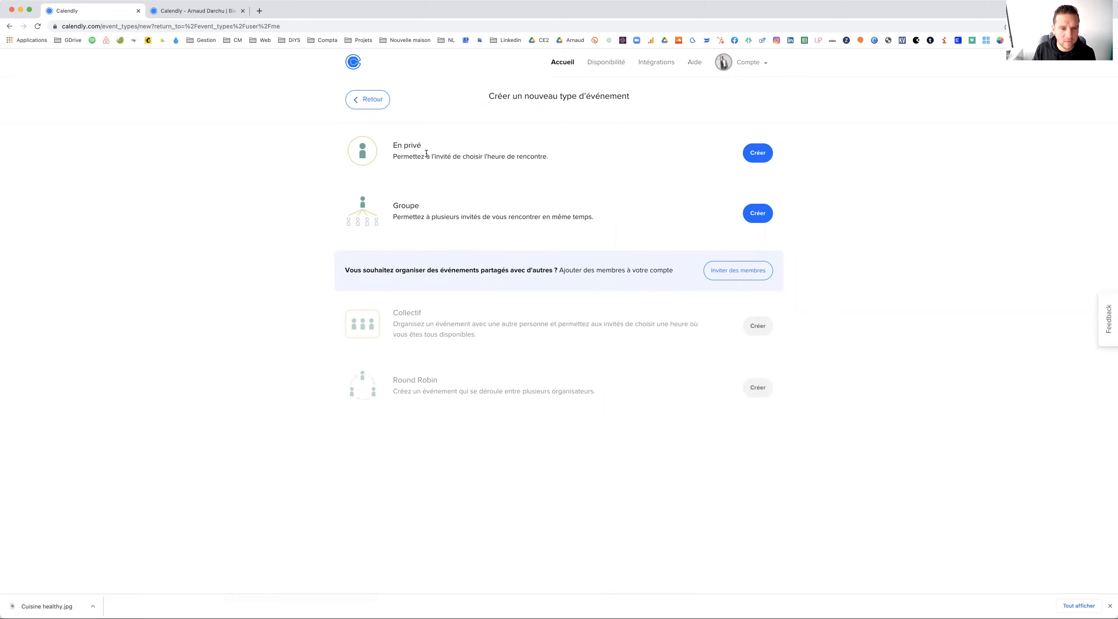
pyautogui.click(758, 154)
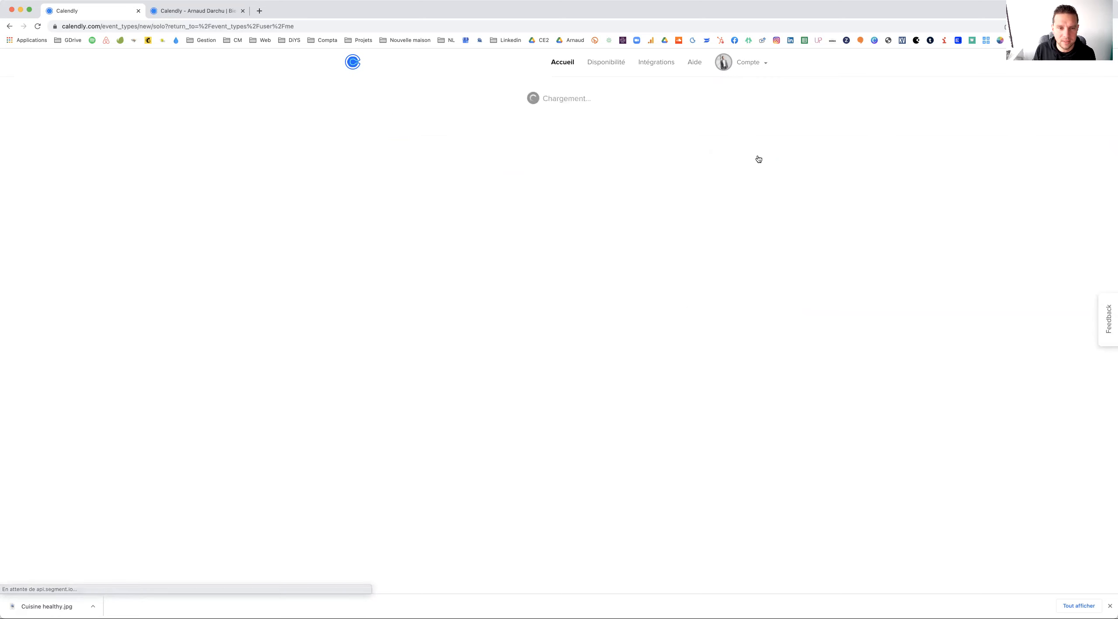
pyautogui.click(427, 225)
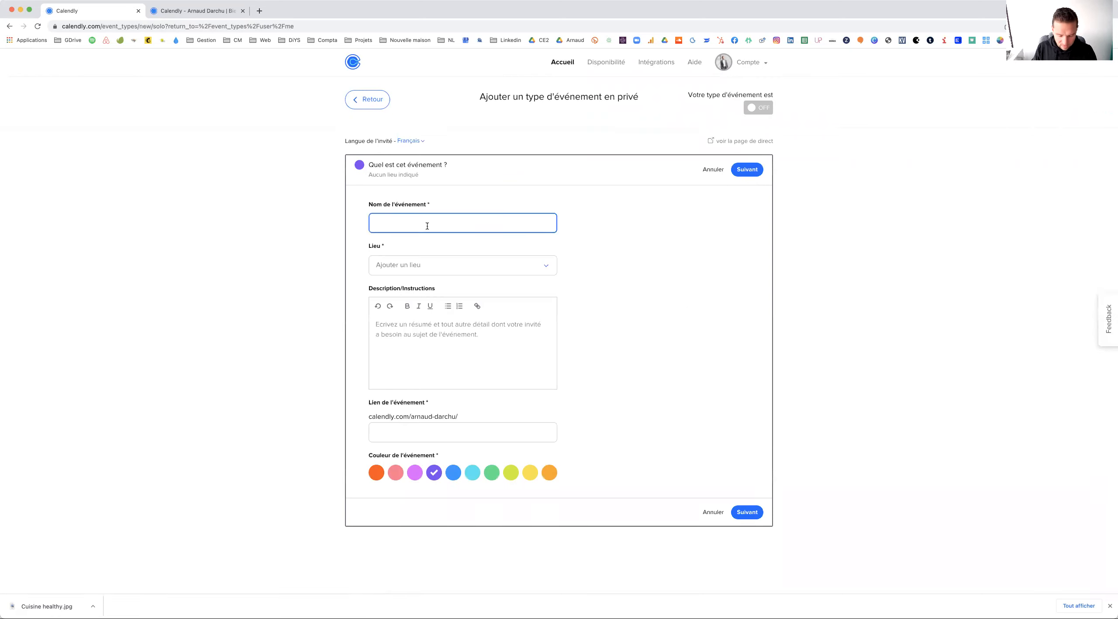
pyautogui.write('Visio-conférence')
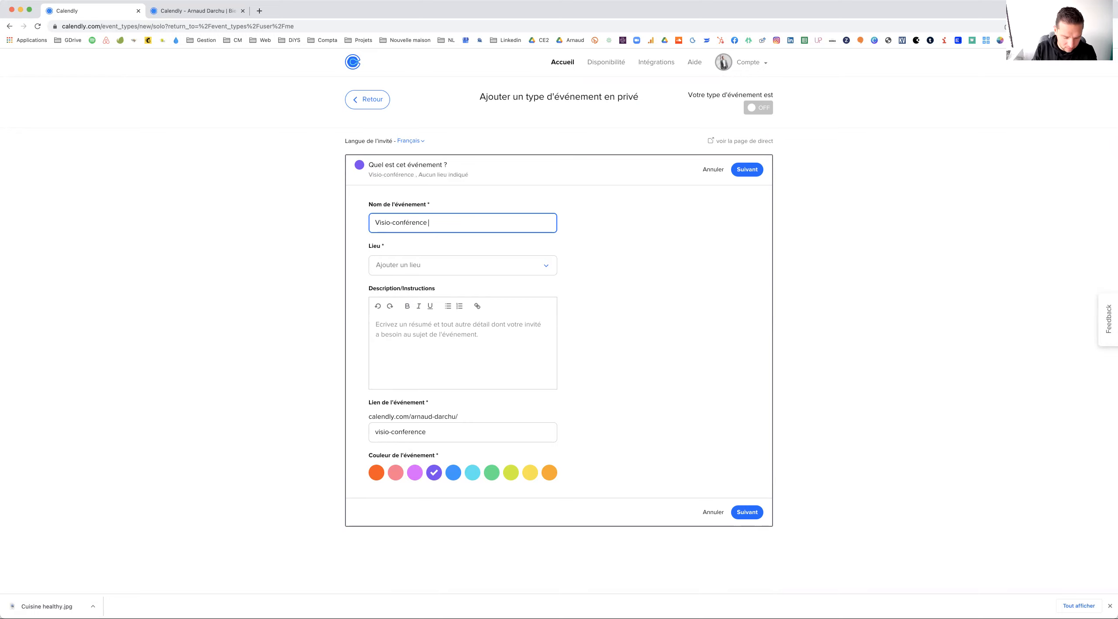
pyautogui.click(399, 261)
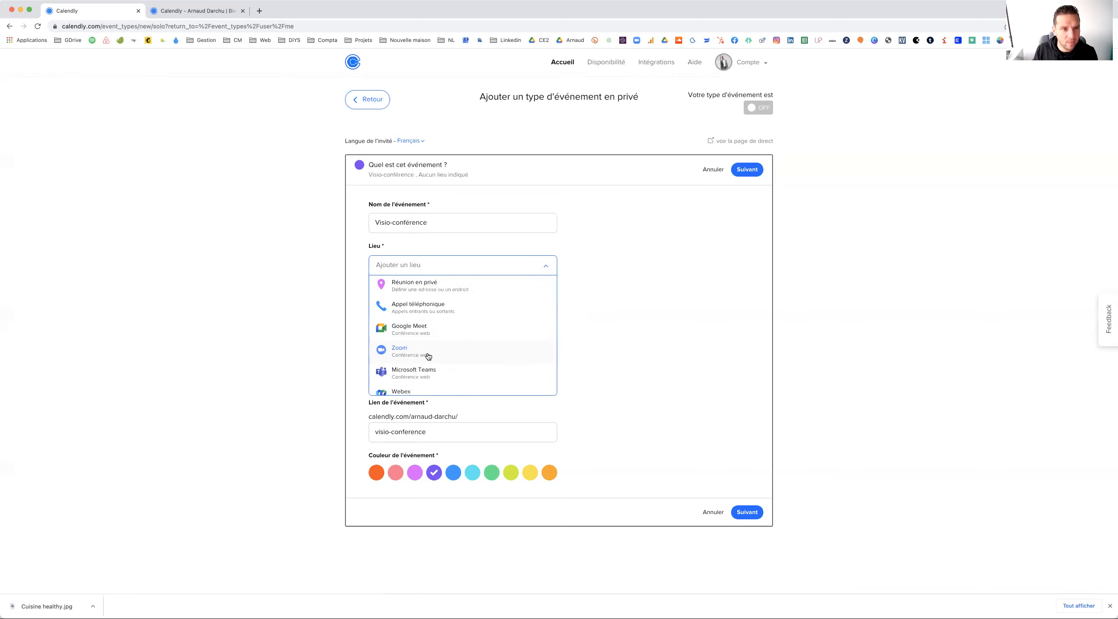
pyautogui.scroll(-3, 429, 356)
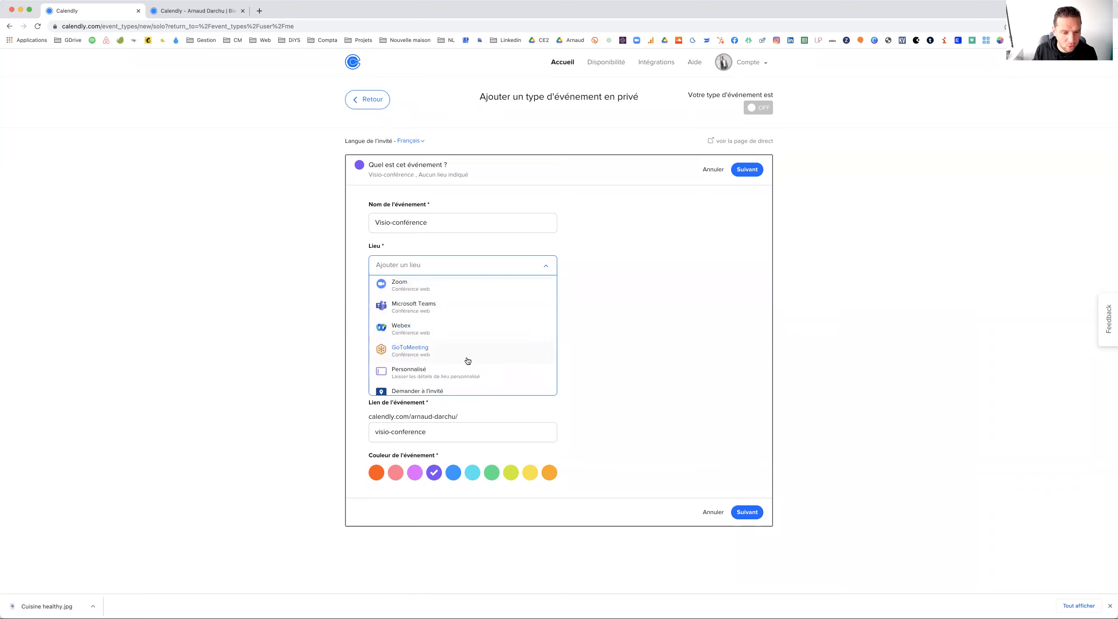
pyautogui.scroll(-1, 466, 361)
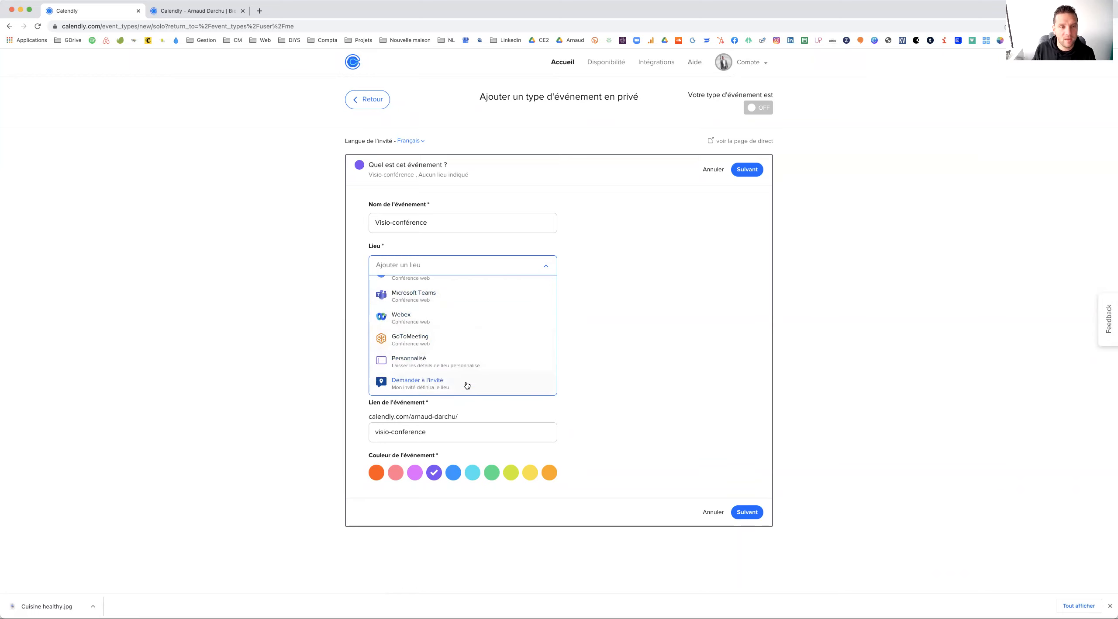
pyautogui.scroll(3, 467, 382)
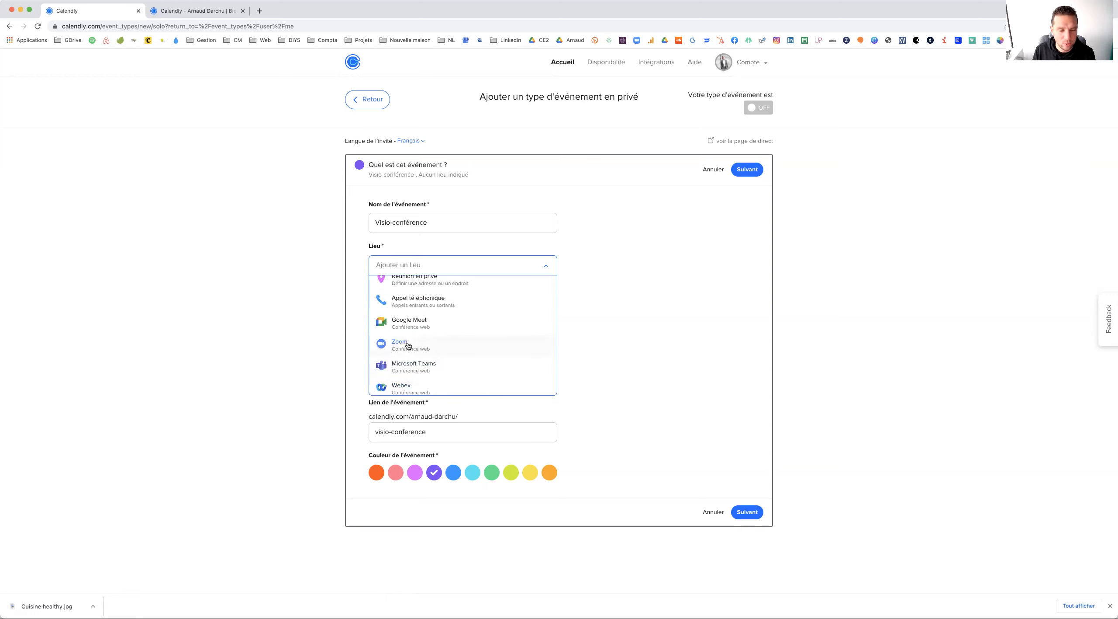
pyautogui.click(408, 345)
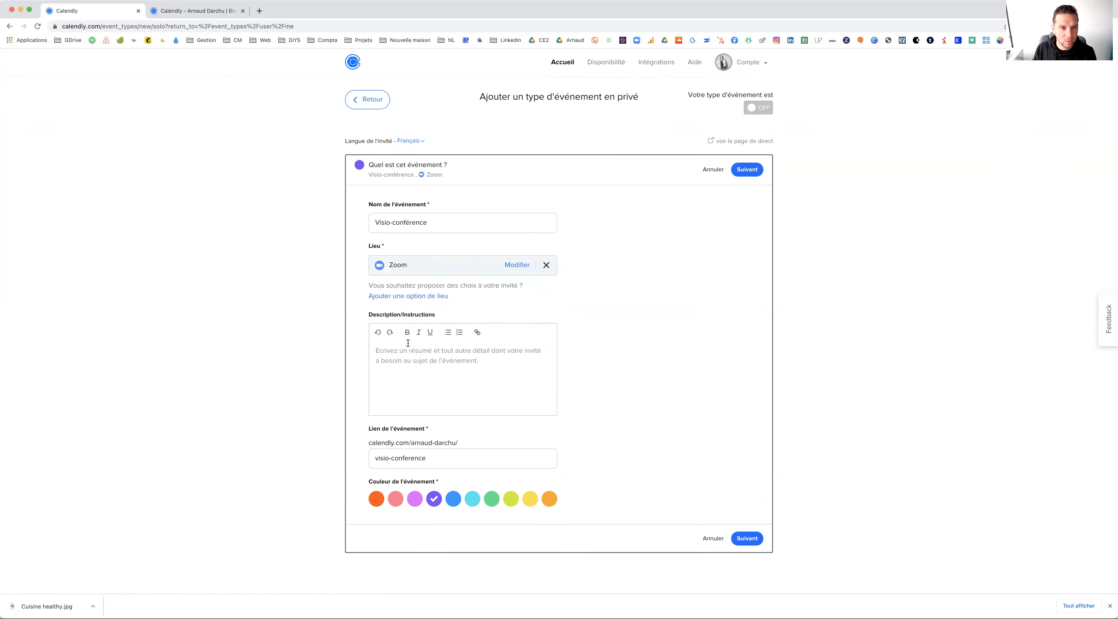
# Browse the available applications and integrations, and open the Zoom configuration to check which account is connected
pyautogui.click(760, 63)
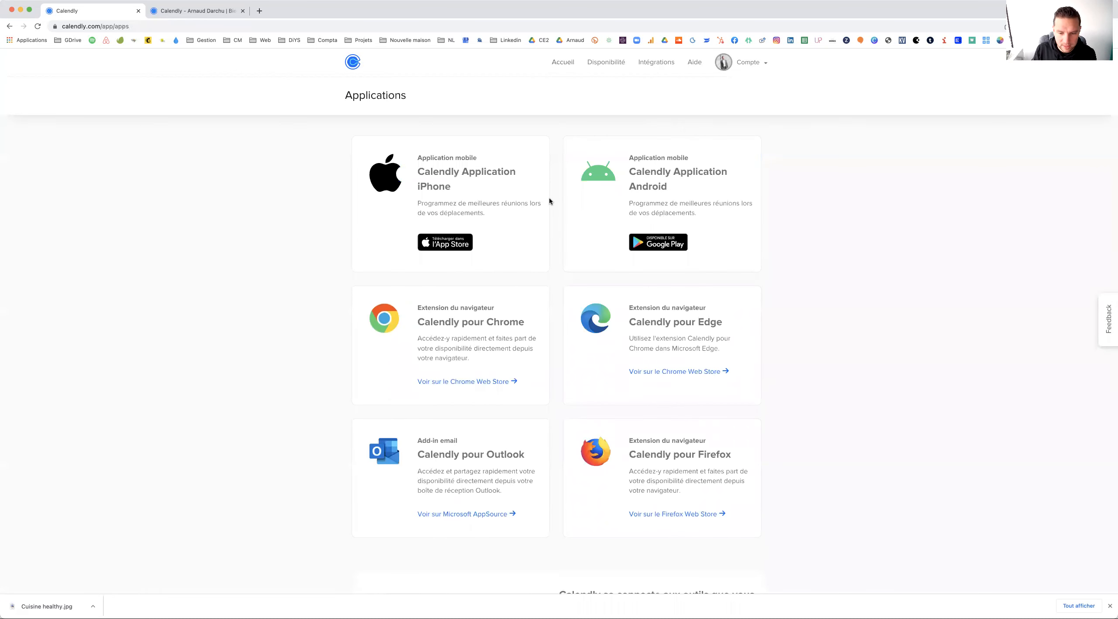
pyautogui.scroll(-5, 550, 201)
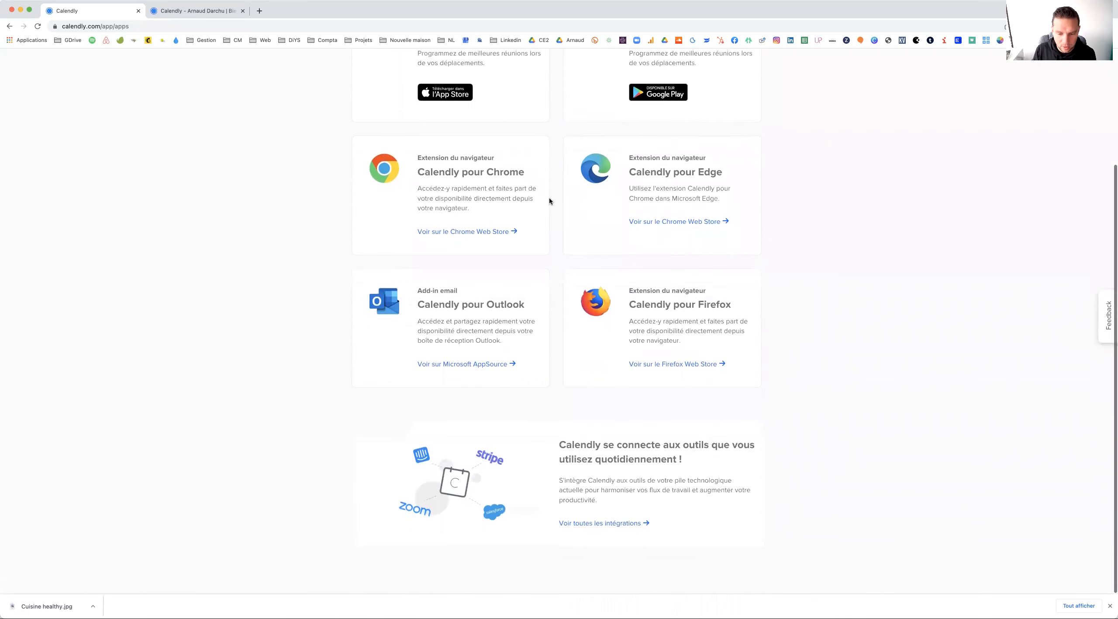
pyautogui.click(617, 527)
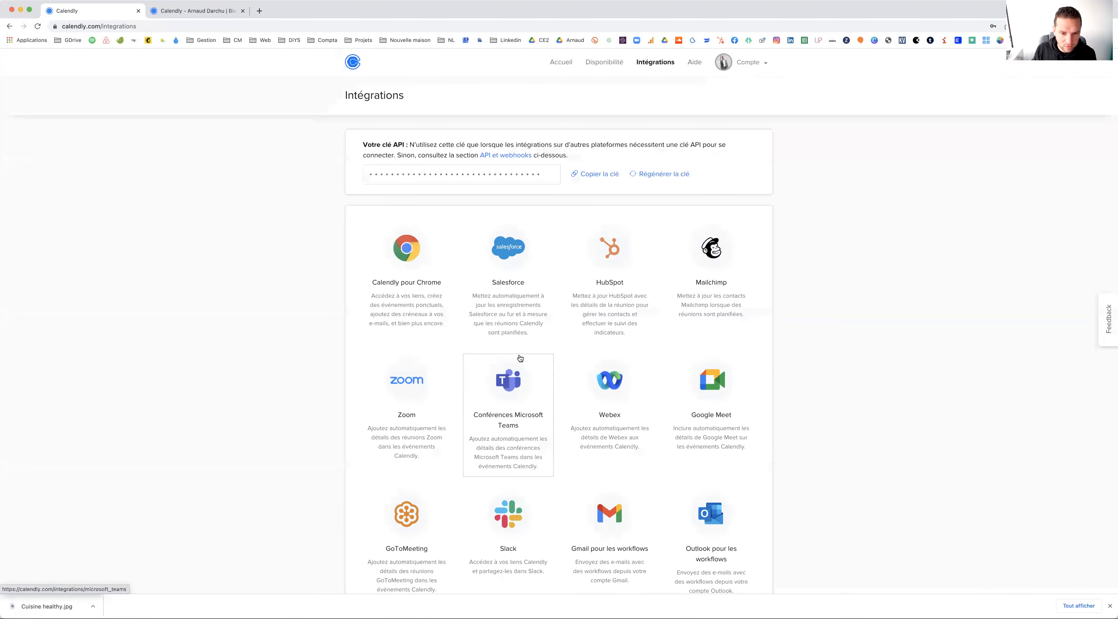
pyautogui.scroll(-3, 706, 373)
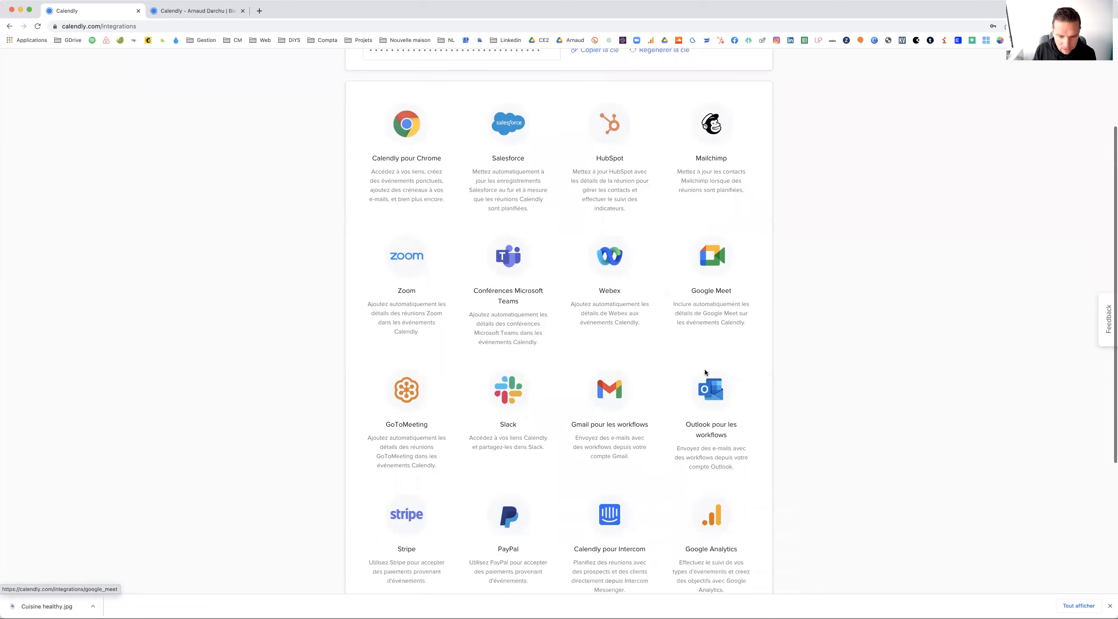
pyautogui.scroll(5, 705, 372)
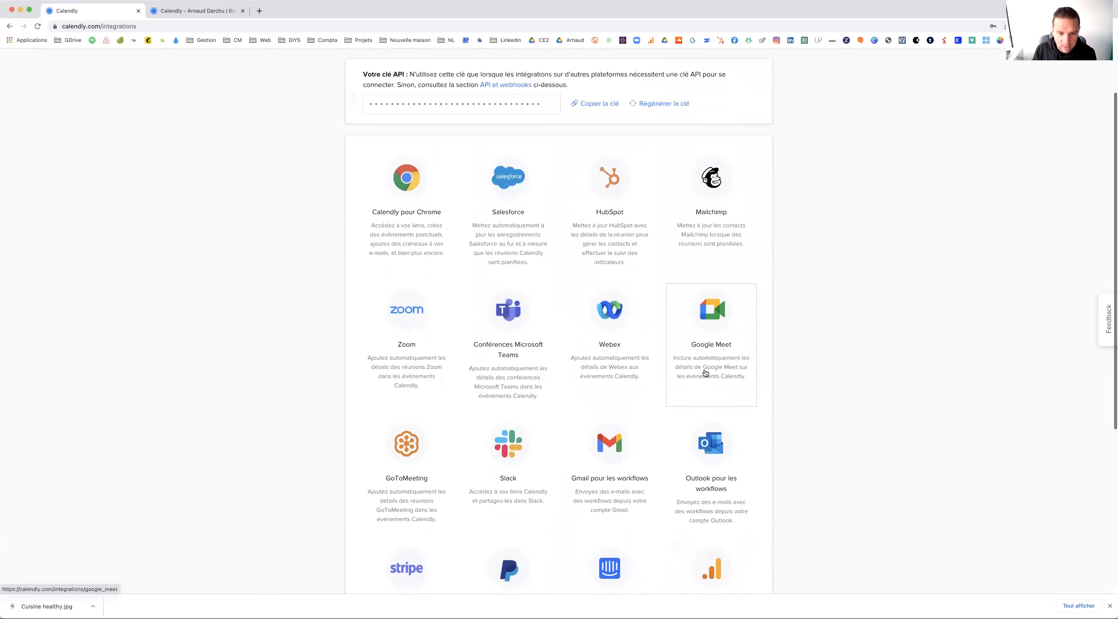
pyautogui.click(406, 334)
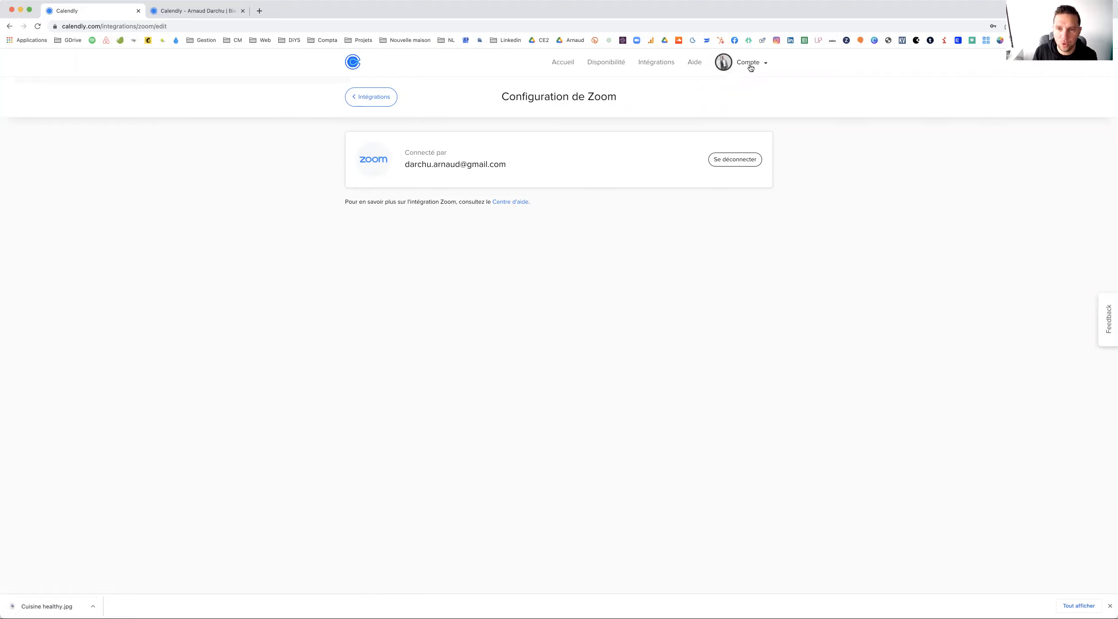
# Start a new private (En privé) event type named "Visio conférence" with Zoom as its location
pyautogui.click(557, 65)
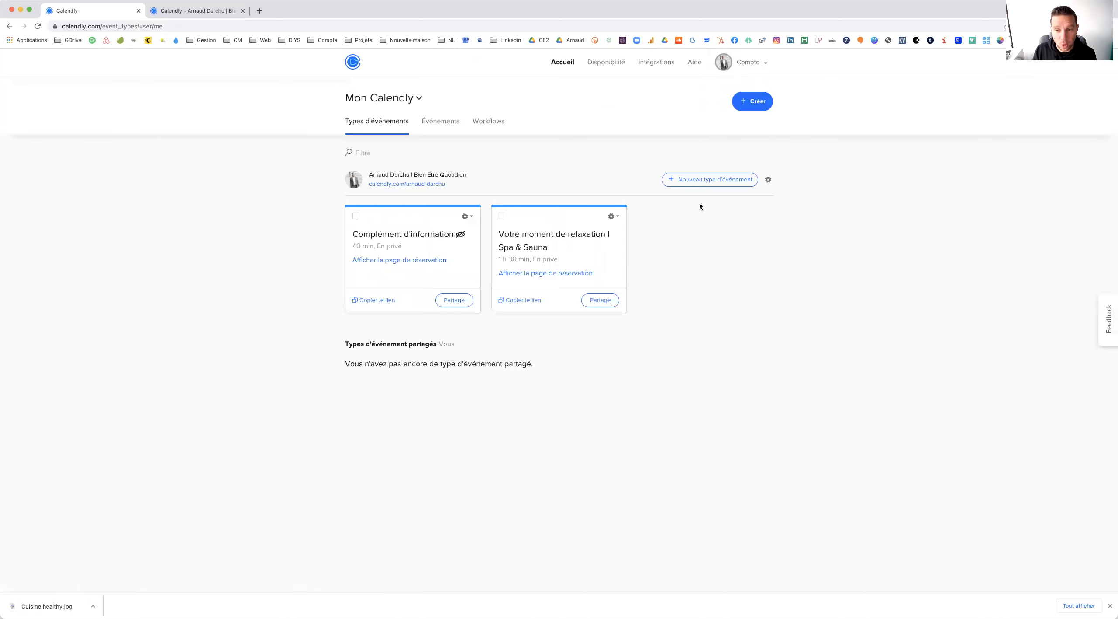
pyautogui.click(699, 184)
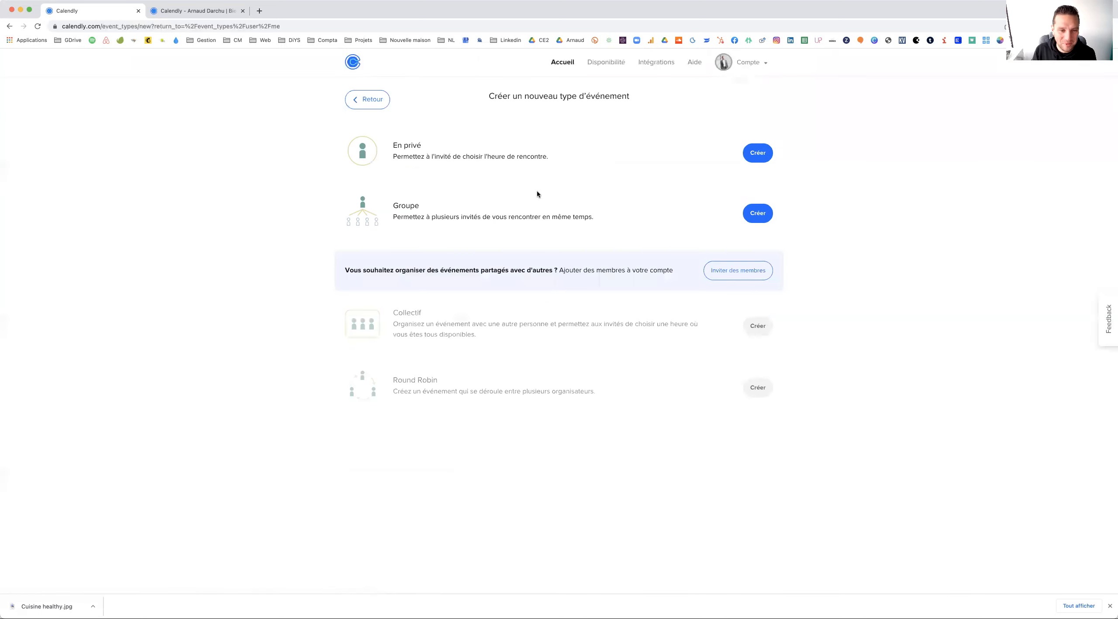
pyautogui.click(760, 153)
pyautogui.click(403, 226)
pyautogui.write('Visio ')
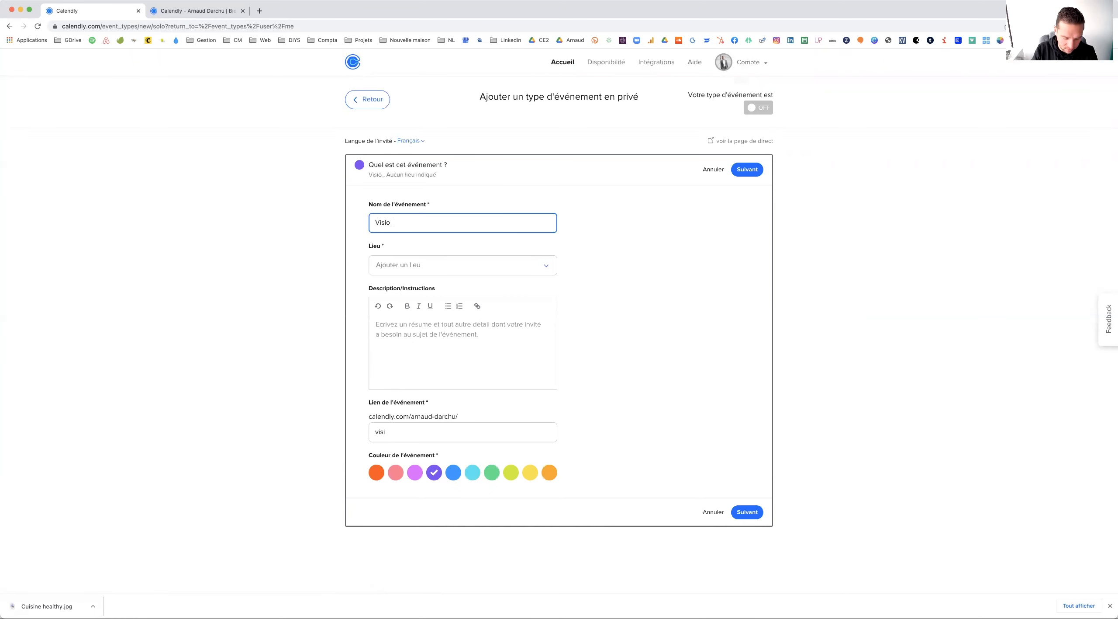
pyautogui.write('conér')
pyautogui.write('rence')
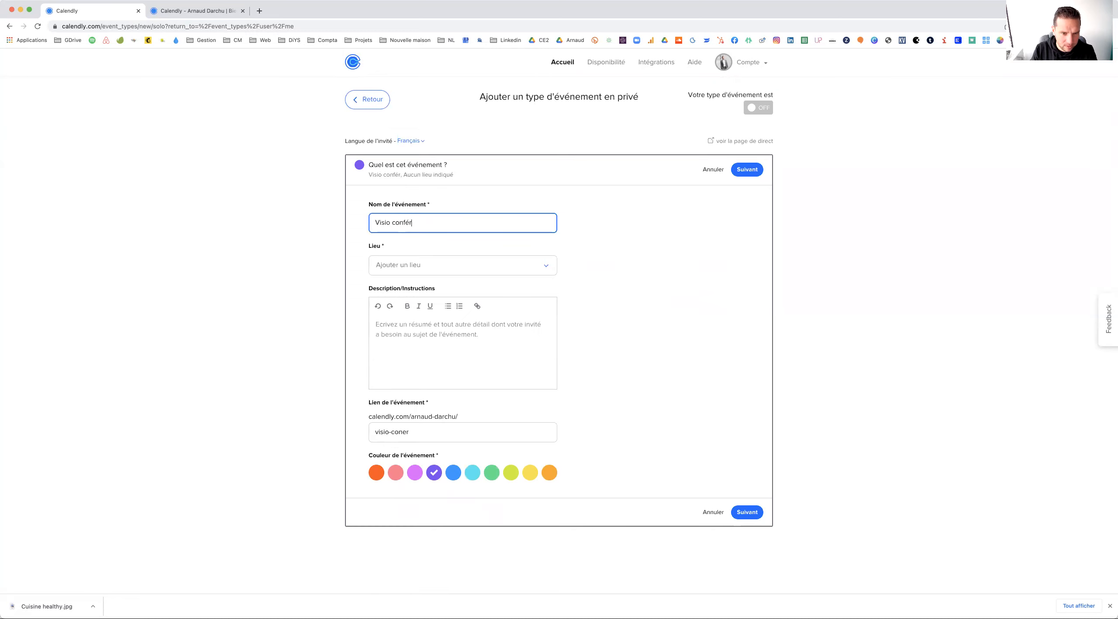
pyautogui.click(426, 267)
pyautogui.click(405, 350)
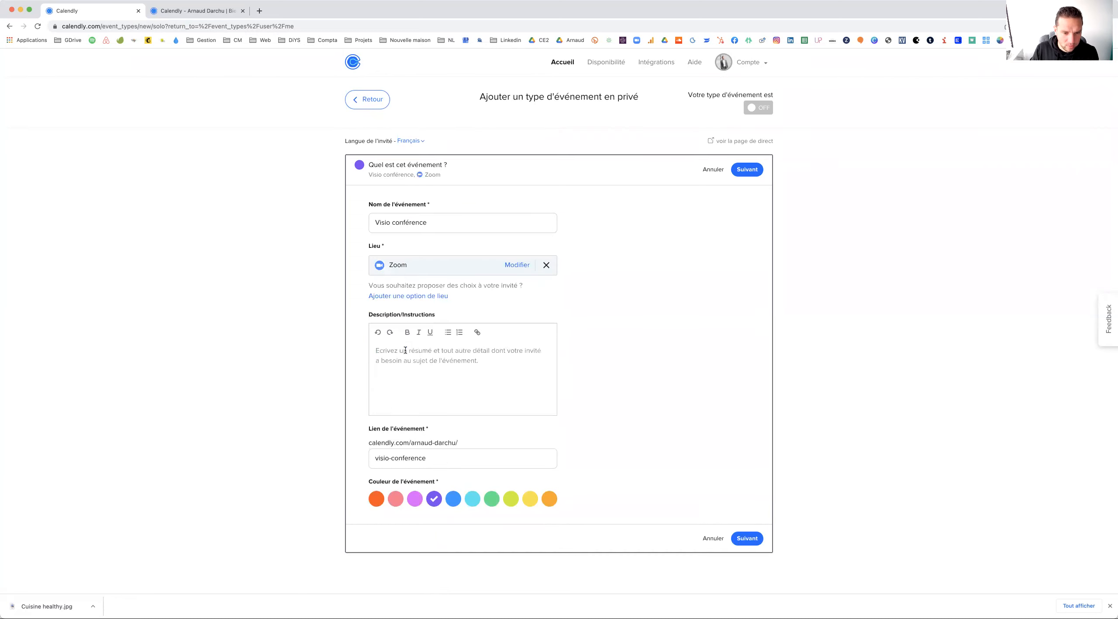
# Enter the description "Suite à la présentation de notre projet ou gamme, je vous invite à sélectionner le créneau qui correspond à vos disponibilités."
pyautogui.click(427, 355)
pyautogui.write('Su')
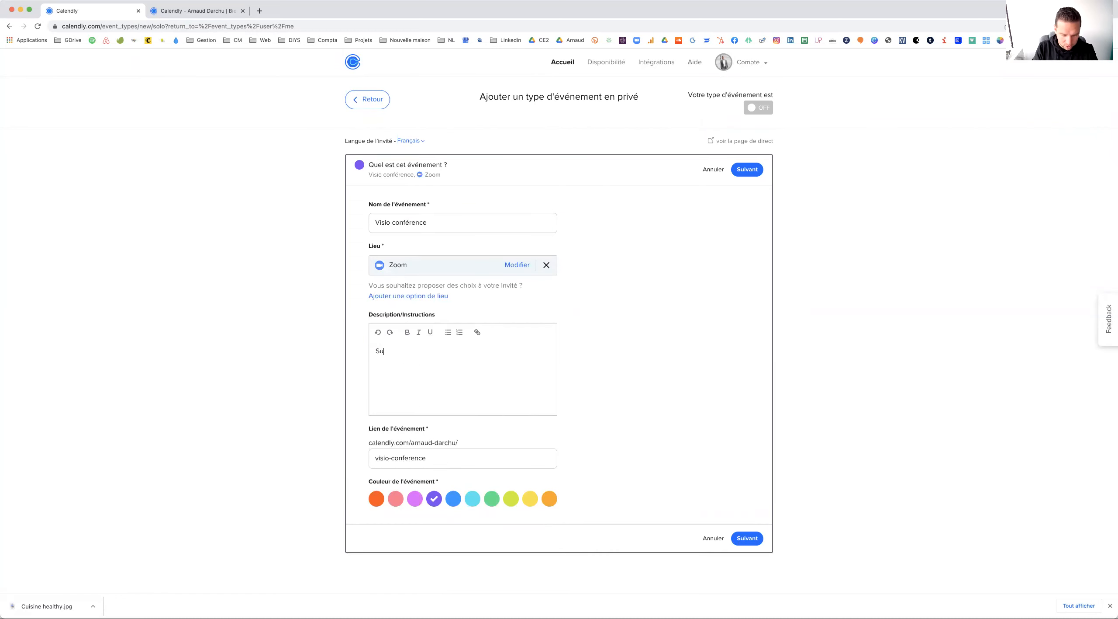
pyautogui.write('ite à la présenta')
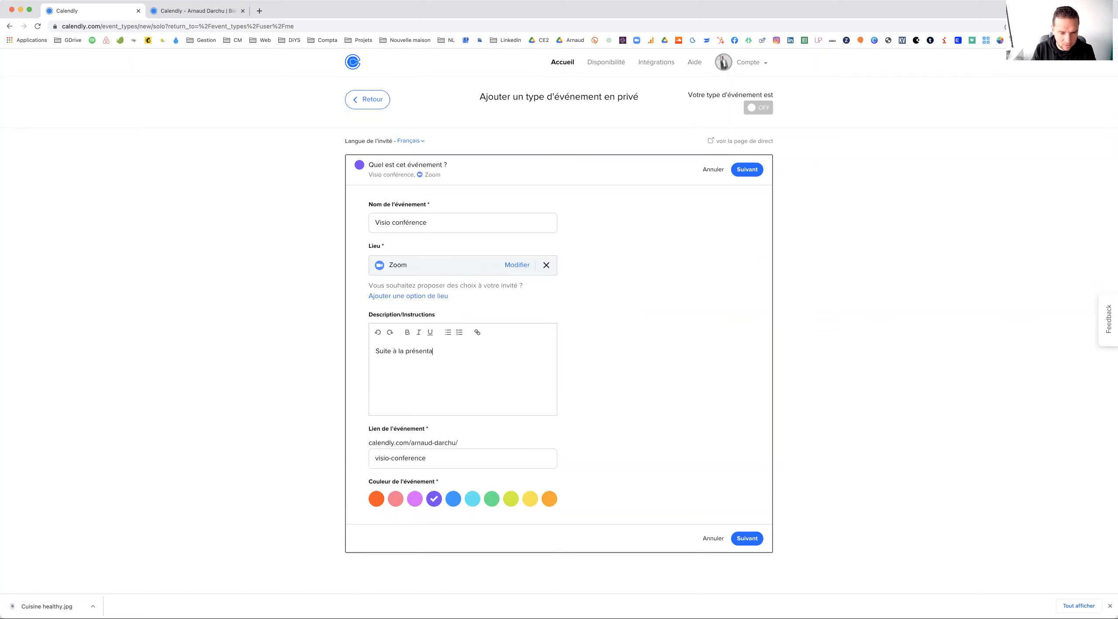
pyautogui.write('tion de notre')
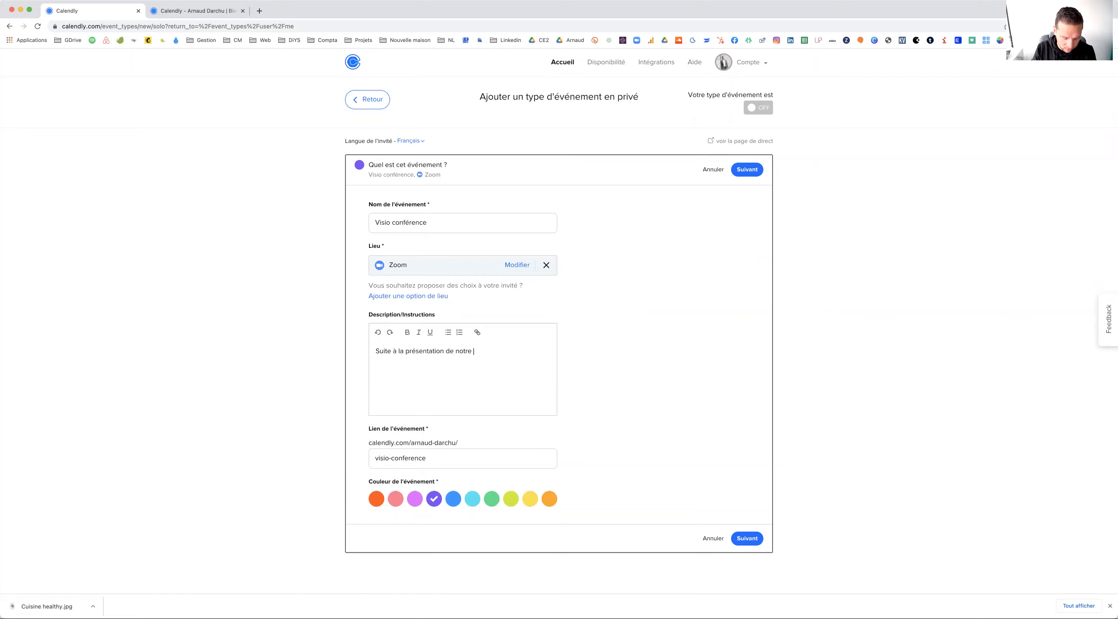
pyautogui.write(' projet ou gamme, je vous invite')
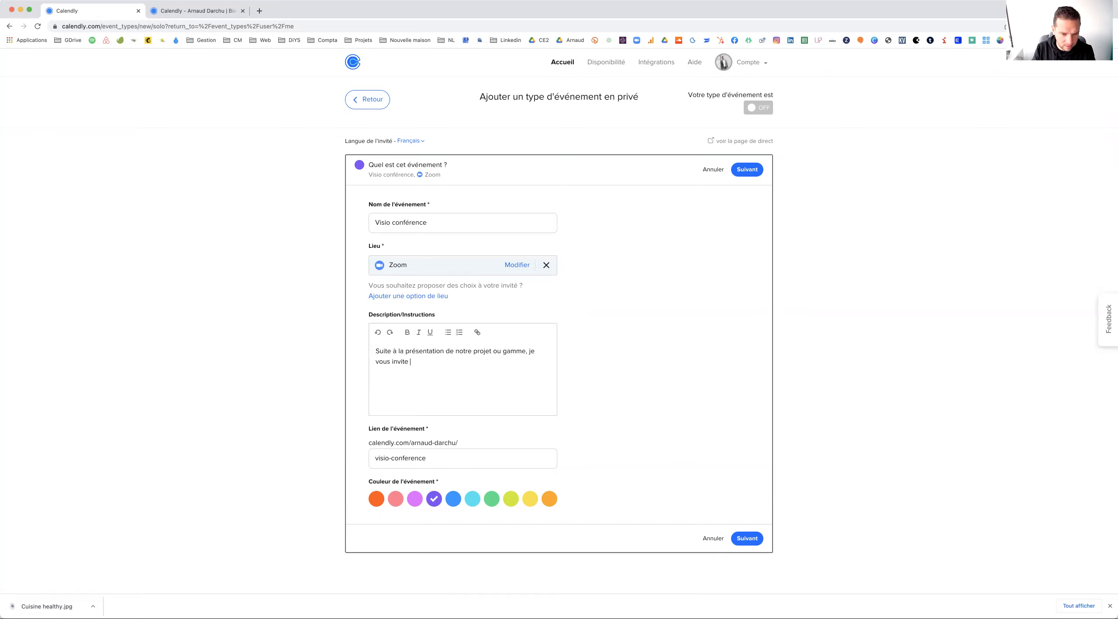
pyautogui.write(' à sélectionner le crén')
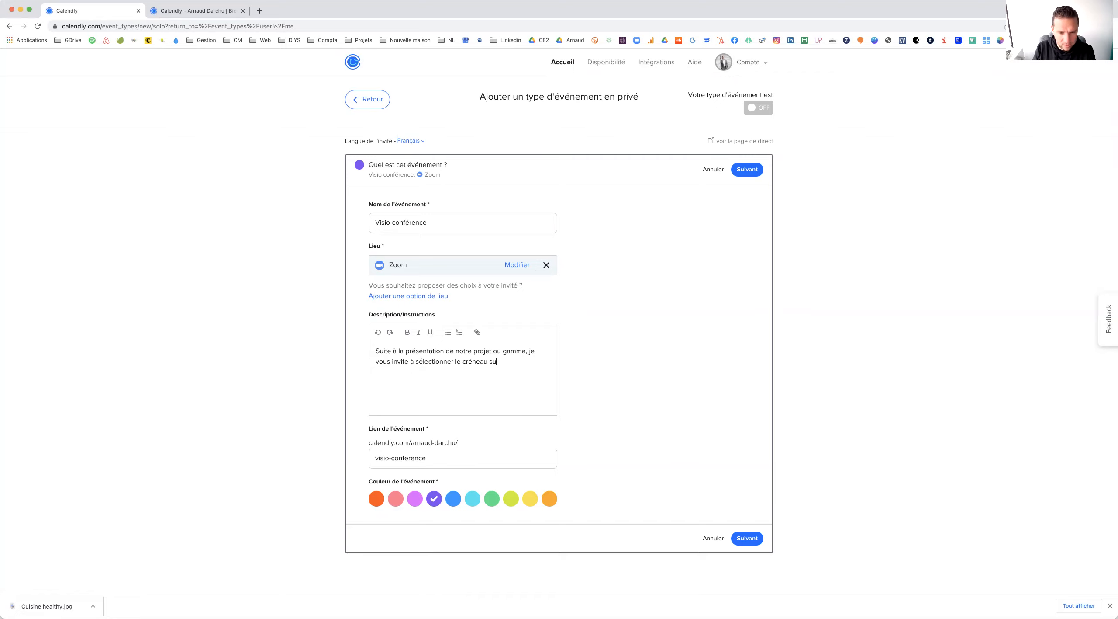
pyautogui.write('eau qui correspond')
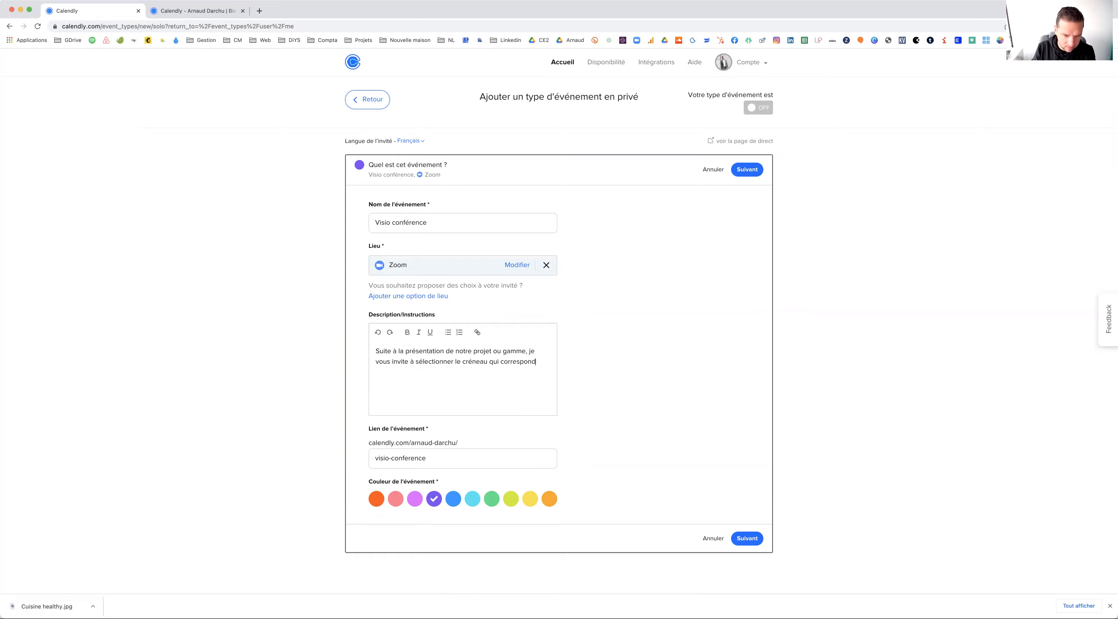
pyautogui.write(' à vos disponibilités.')
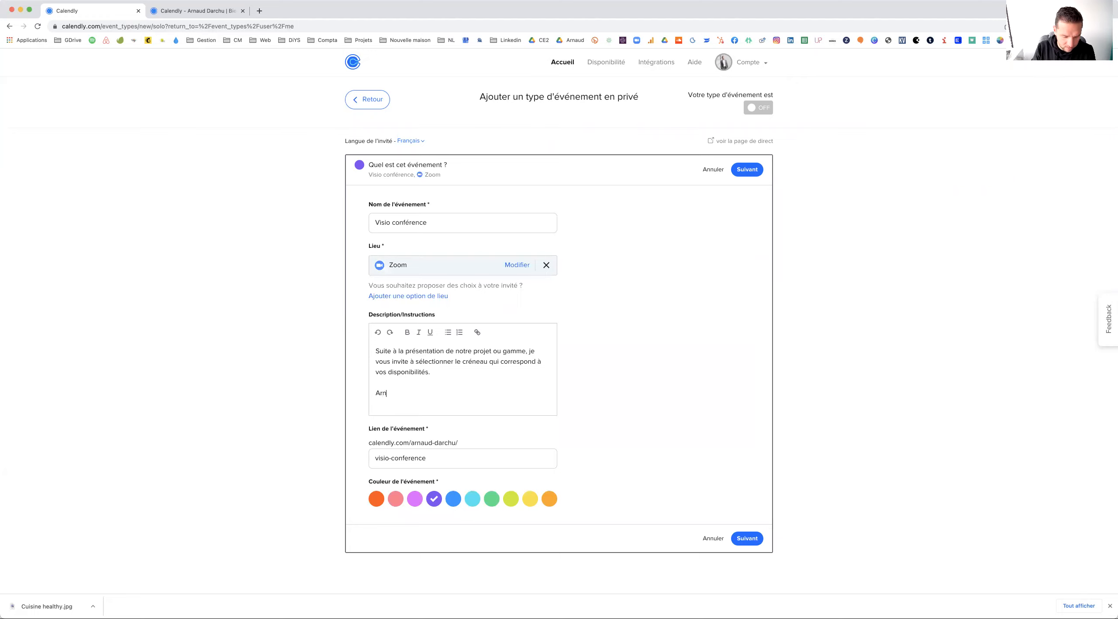
# Sign the description with the host's first name and "Bien Etre Quotidien", set the event colour to green and continue to the scheduling settings
pyautogui.write('n E')
pyautogui.write('tre Quitu')
pyautogui.write('ien')
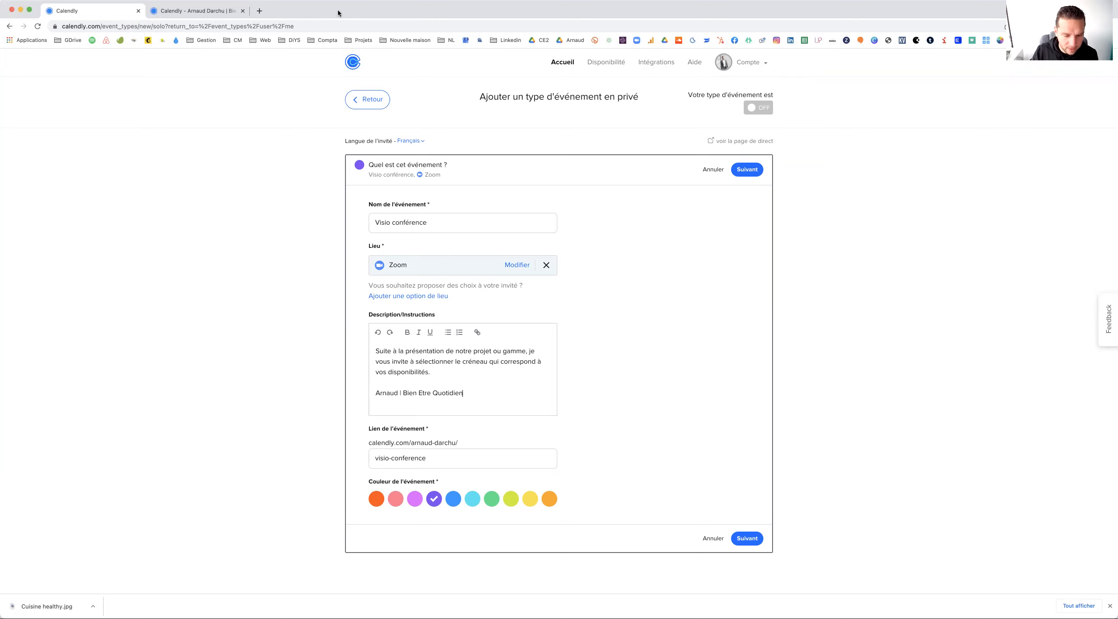
pyautogui.click(491, 500)
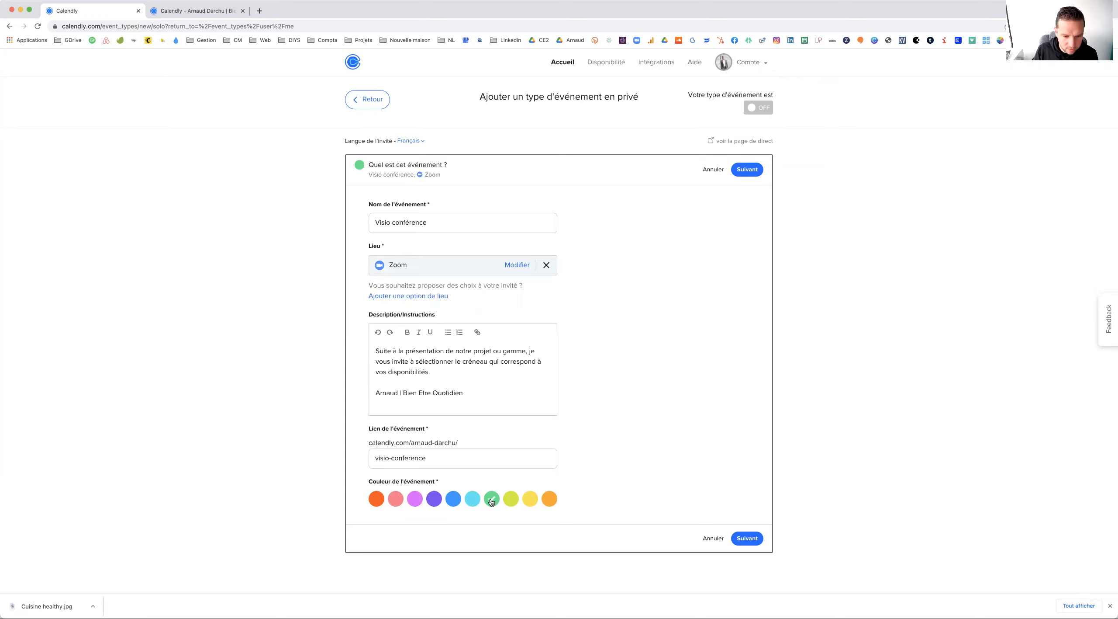
pyautogui.click(750, 539)
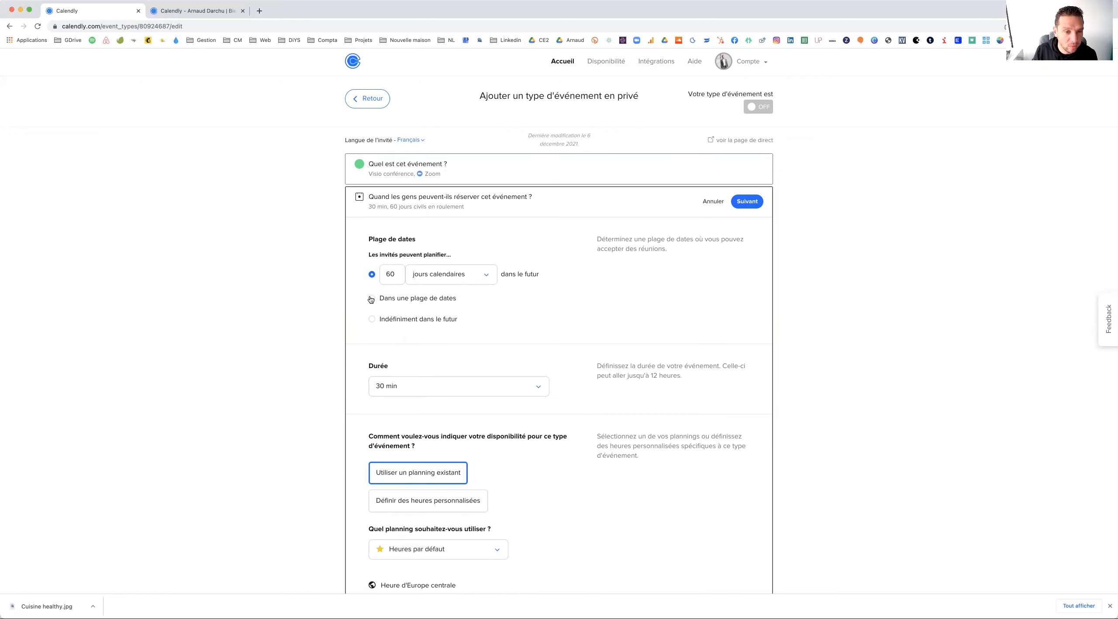
# Let invitees book indefinitely into the future and set the event duration to 45 min
pyautogui.click(372, 318)
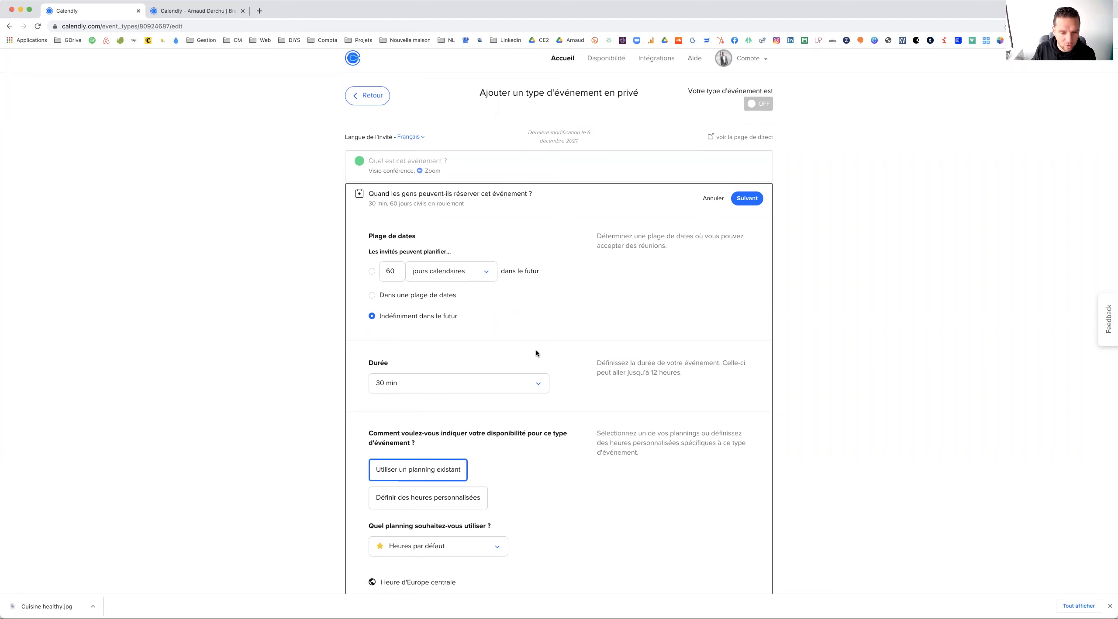
pyautogui.scroll(-3, 537, 349)
pyautogui.click(537, 289)
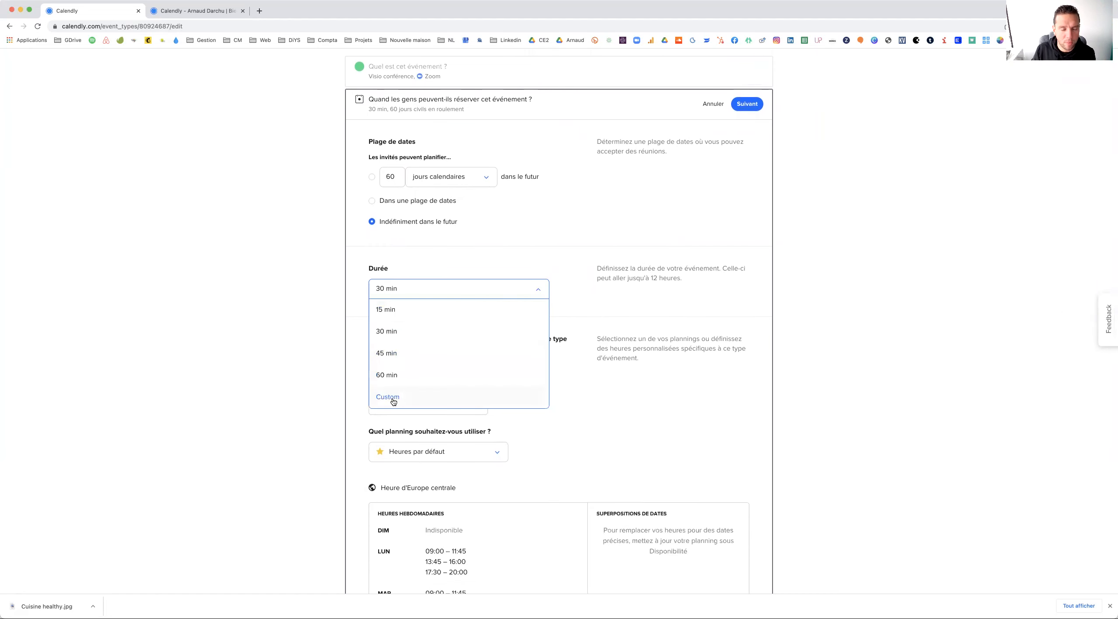
pyautogui.click(390, 354)
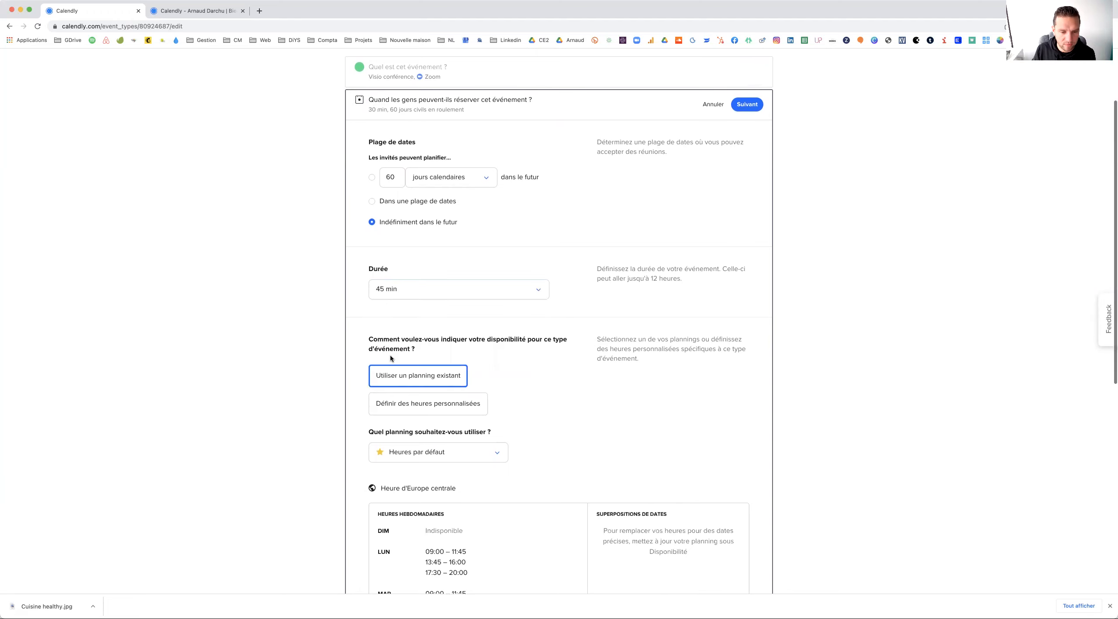
# Examine the weekly hours of the existing default schedule and the other schedules available for this event
pyautogui.scroll(-3, 531, 385)
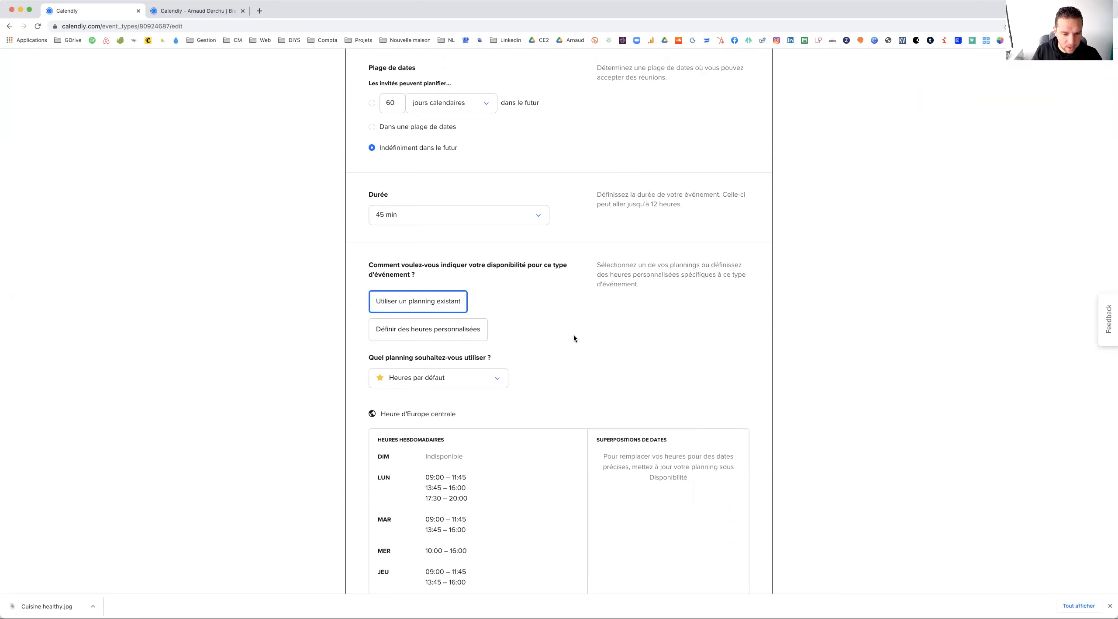
pyautogui.scroll(-3, 573, 334)
pyautogui.scroll(-3, 559, 294)
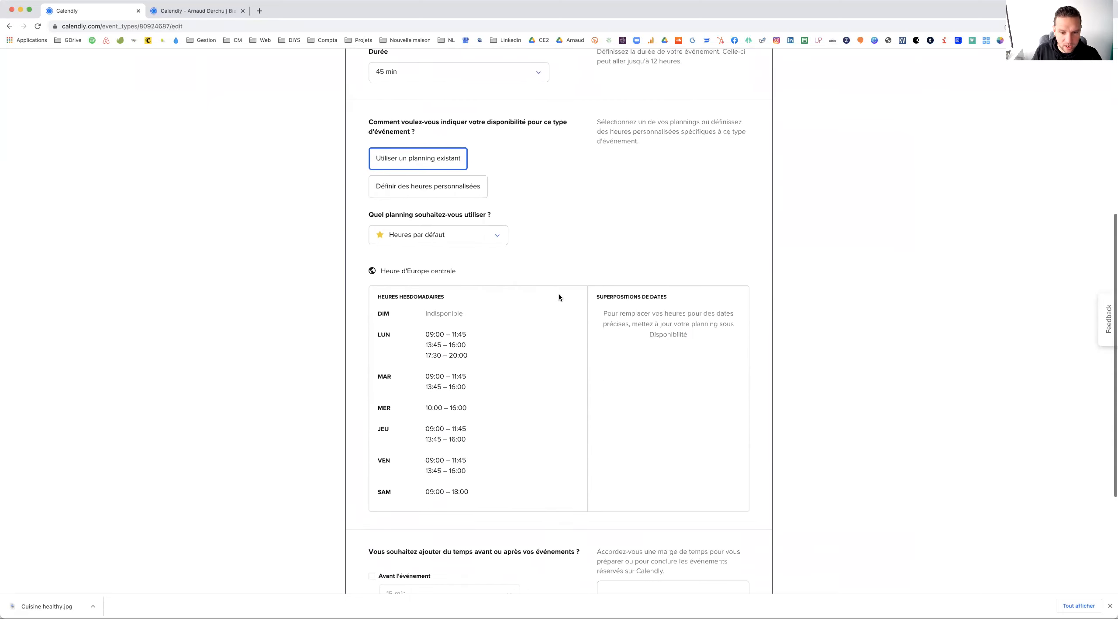
pyautogui.click(444, 217)
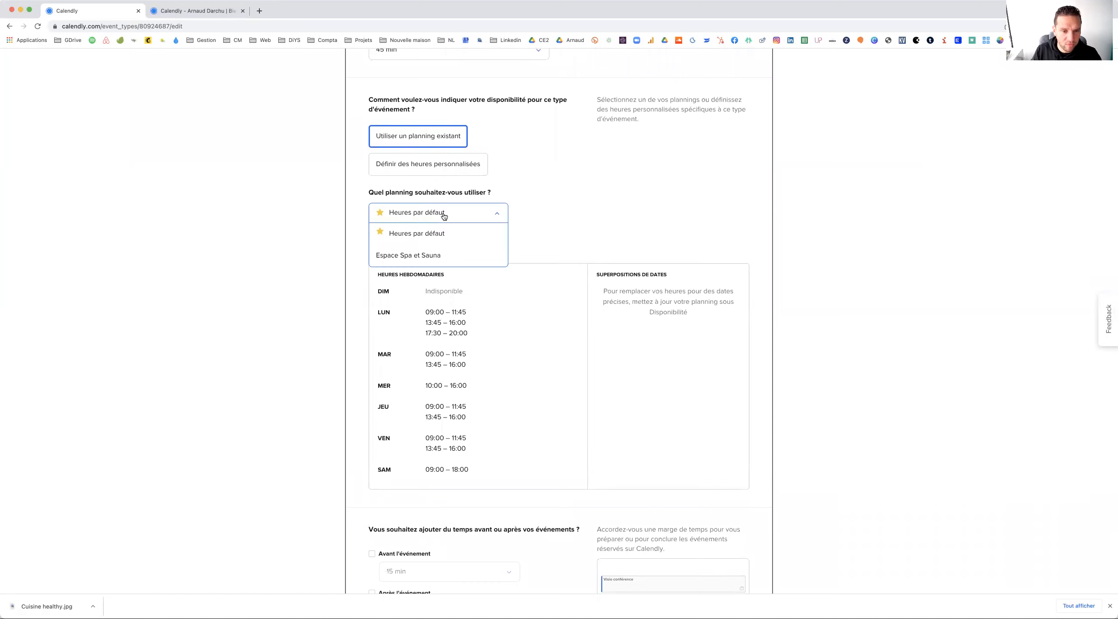
pyautogui.click(582, 227)
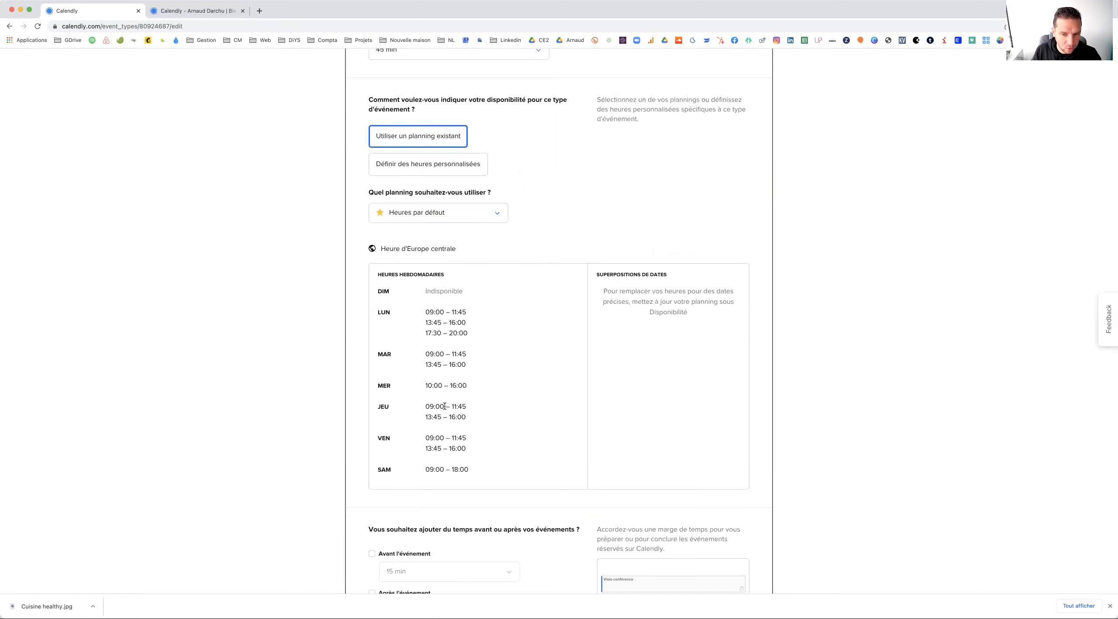
pyautogui.scroll(-1, 357, 246)
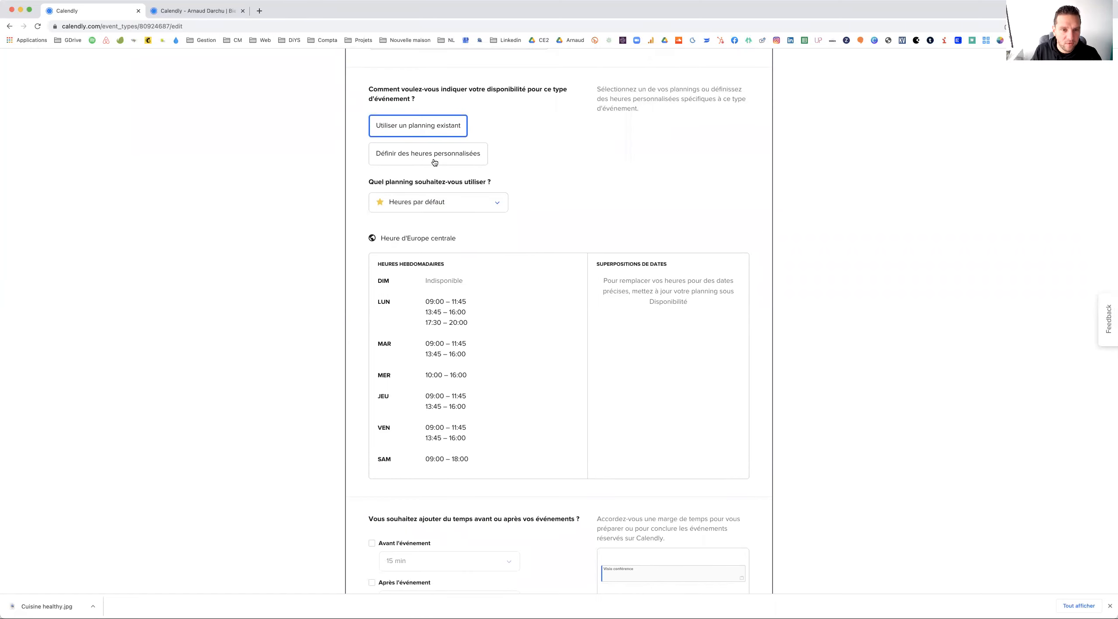
# Define custom hours for this event type and make Monday unavailable
pyautogui.click(409, 159)
pyautogui.scroll(-1, 410, 160)
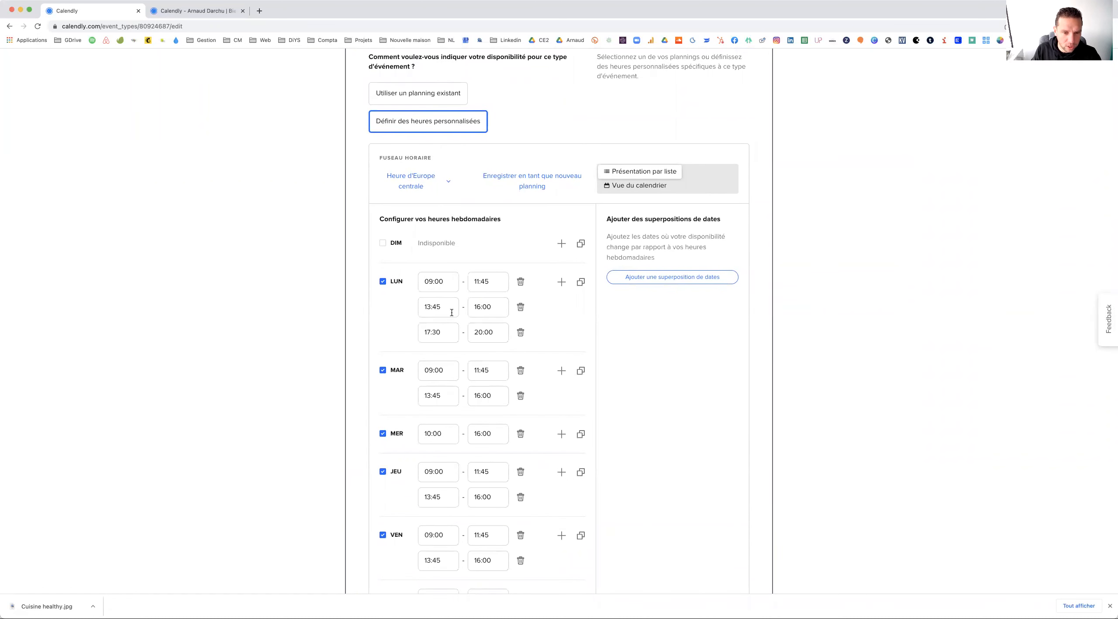
pyautogui.click(383, 282)
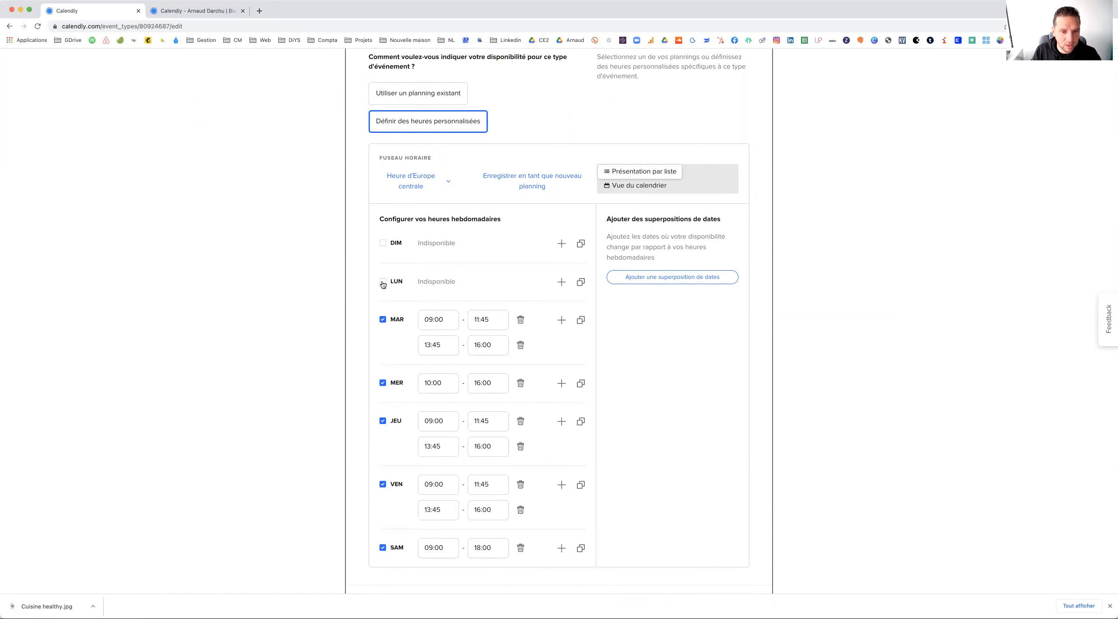
# Change the start times of Tuesday's morning and afternoon slots to 09:30 and 14:00
pyautogui.click(439, 321)
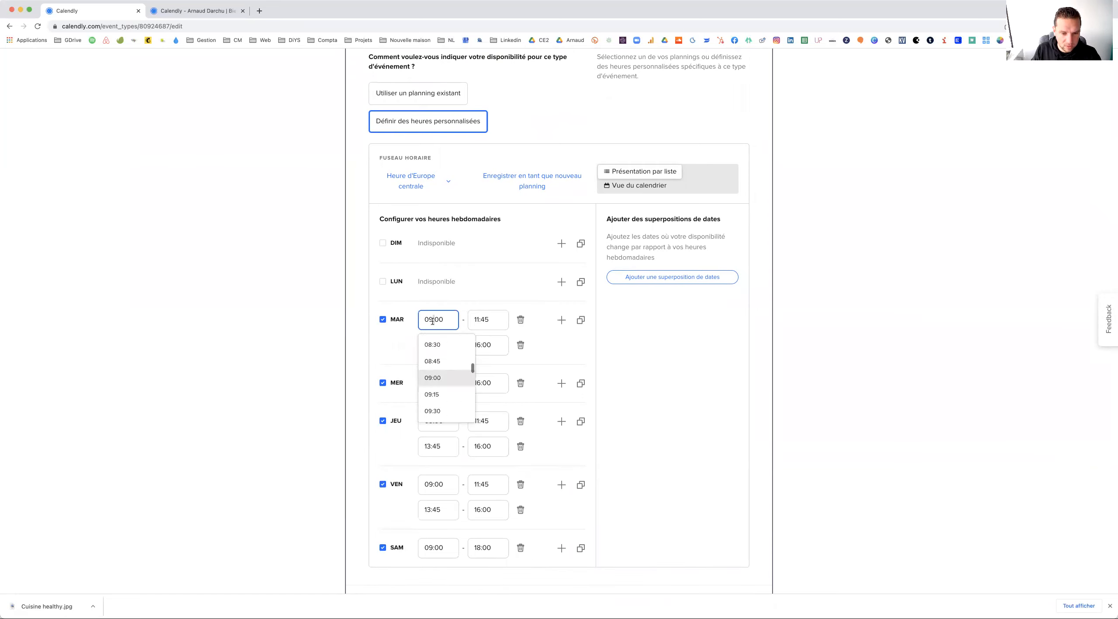
pyautogui.click(451, 412)
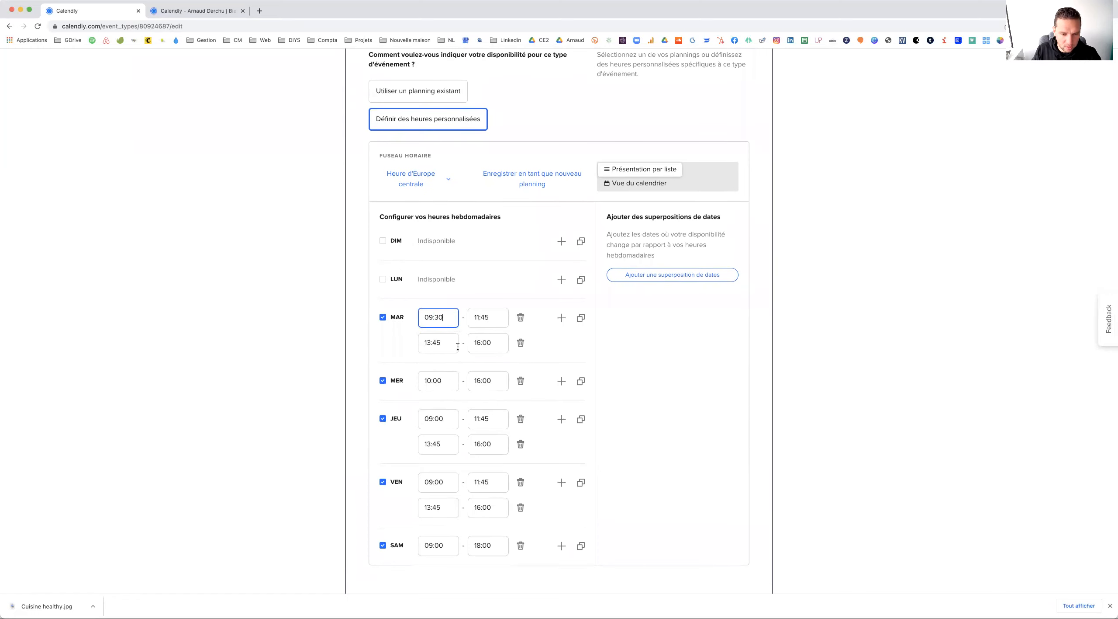
pyautogui.click(426, 345)
pyautogui.click(441, 417)
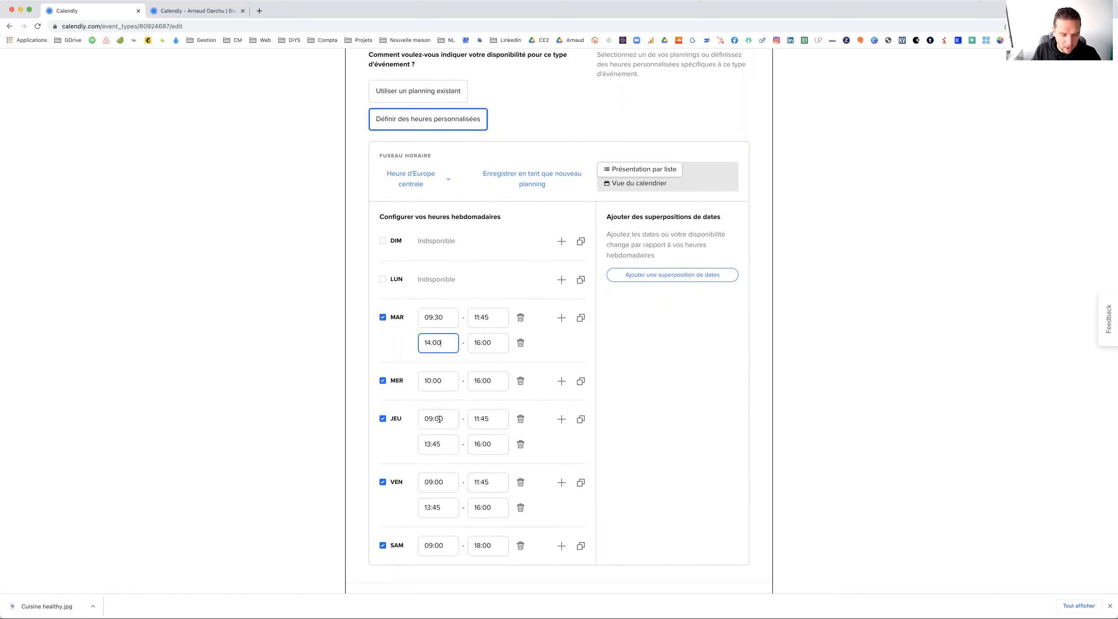
# Add a third Tuesday slot running from 19:30 to 21:00
pyautogui.scroll(-2, 484, 362)
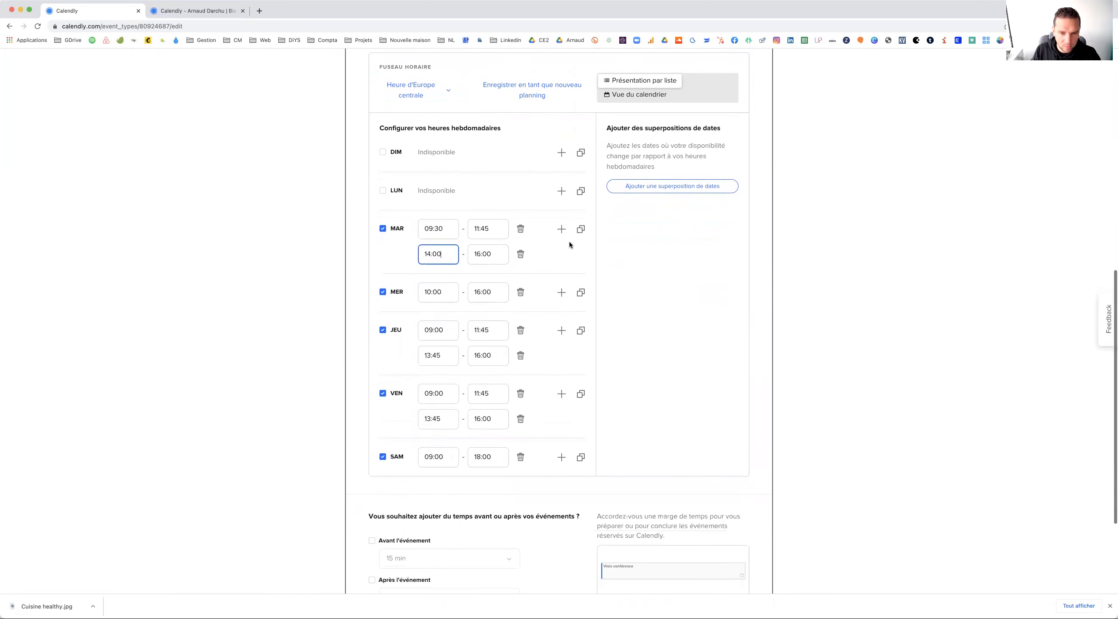
pyautogui.click(562, 229)
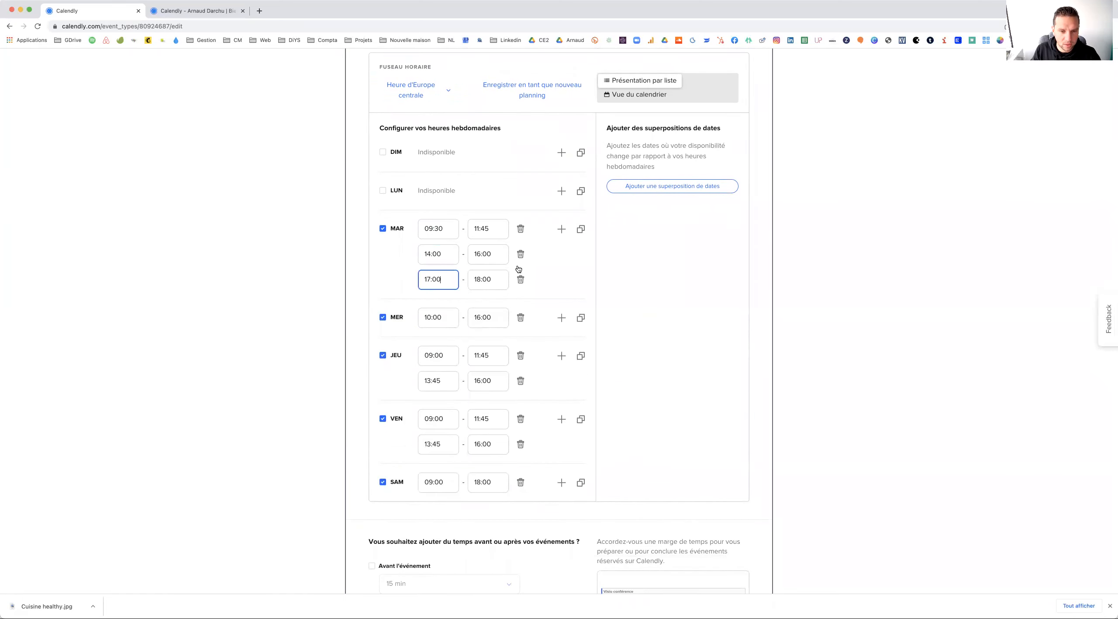
pyautogui.click(436, 279)
pyautogui.scroll(-5, 448, 363)
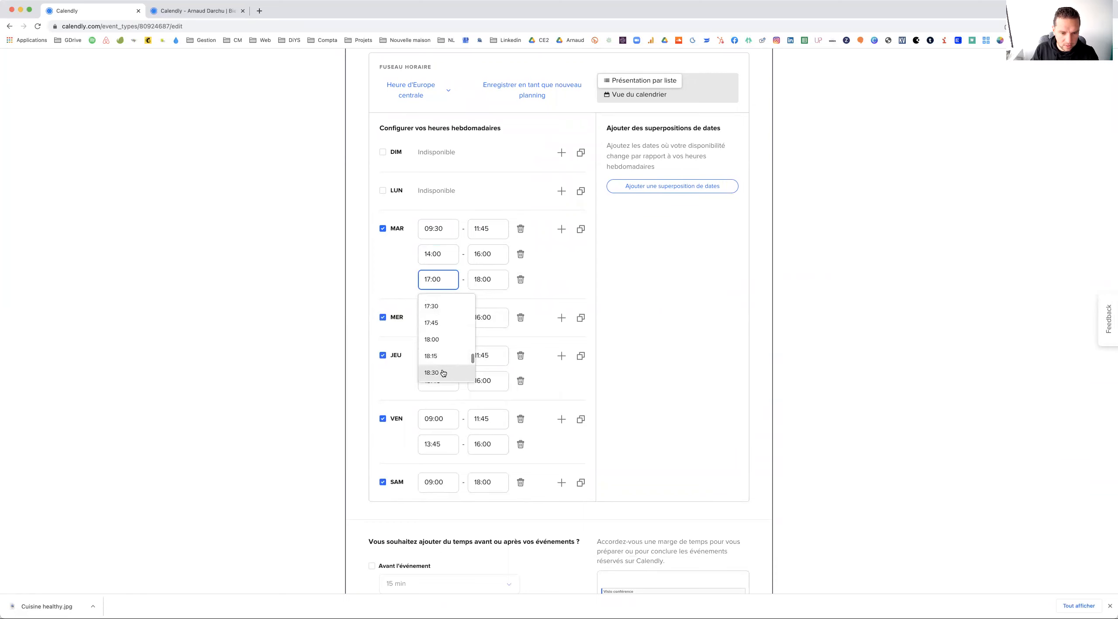
pyautogui.scroll(-1, 445, 372)
pyautogui.click(445, 371)
pyautogui.click(485, 280)
pyautogui.scroll(-5, 498, 376)
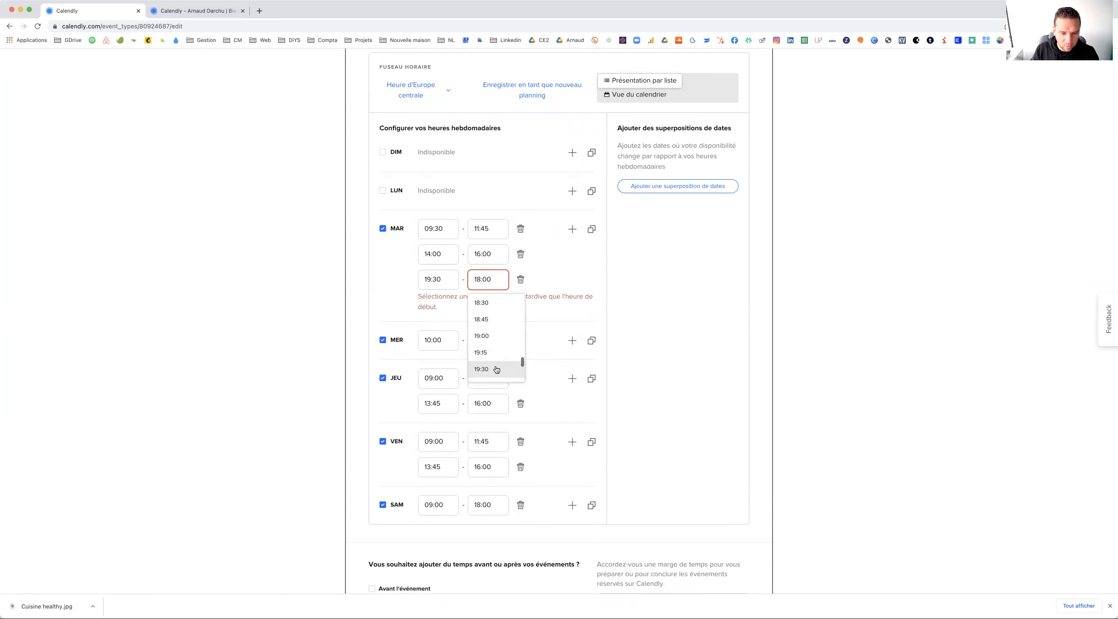
pyautogui.scroll(-3, 489, 372)
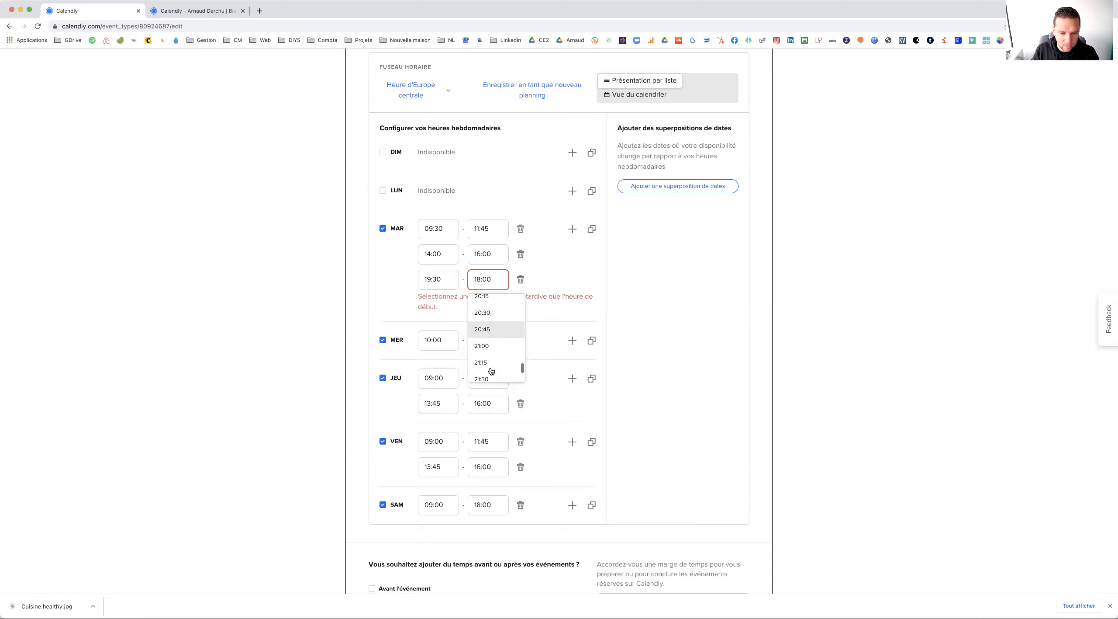
pyautogui.click(486, 341)
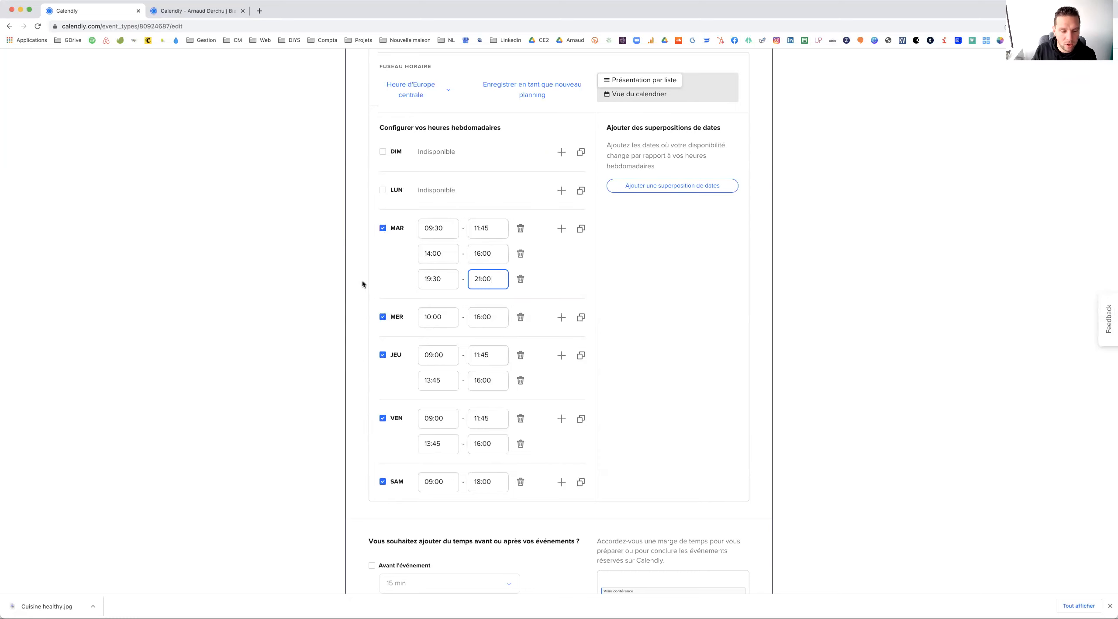
# Delete the Saturday slot from the weekly hours and check the resulting week
pyautogui.scroll(-5, 449, 470)
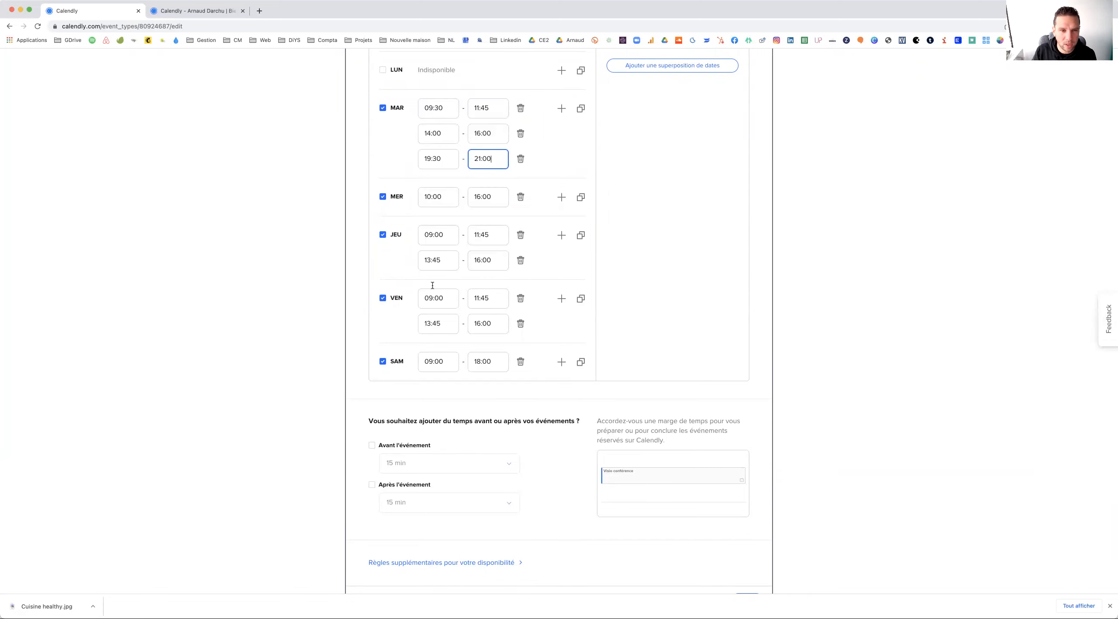
pyautogui.click(521, 361)
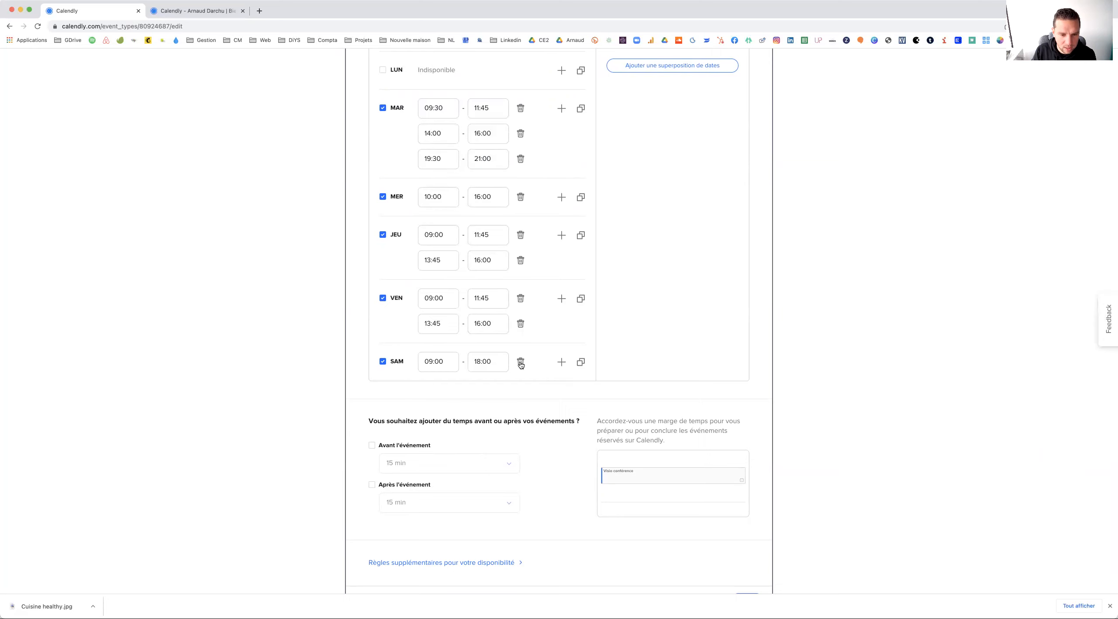
pyautogui.scroll(2, 444, 315)
pyautogui.scroll(1, 444, 313)
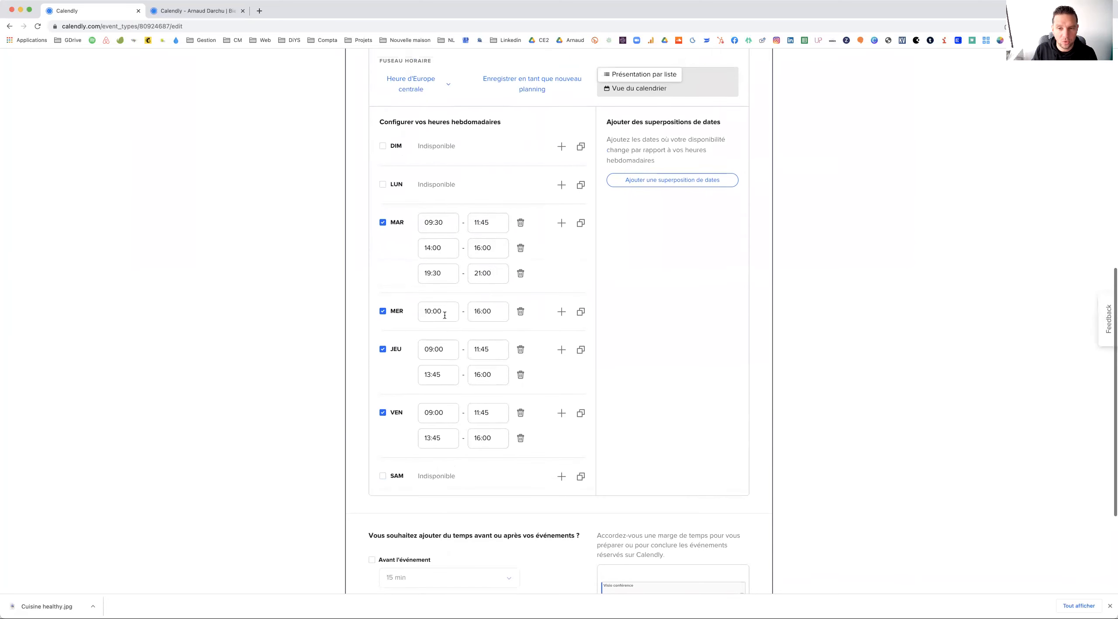
# Add a 10 min buffer before the event and enable the buffer after the event
pyautogui.scroll(-5, 304, 288)
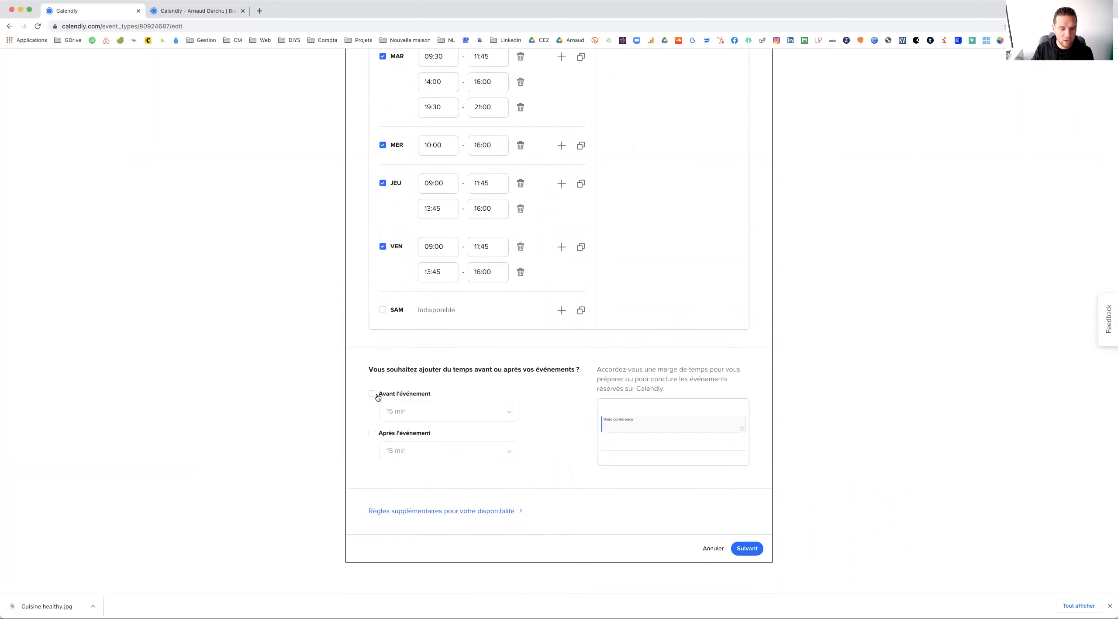
pyautogui.click(371, 394)
pyautogui.click(508, 414)
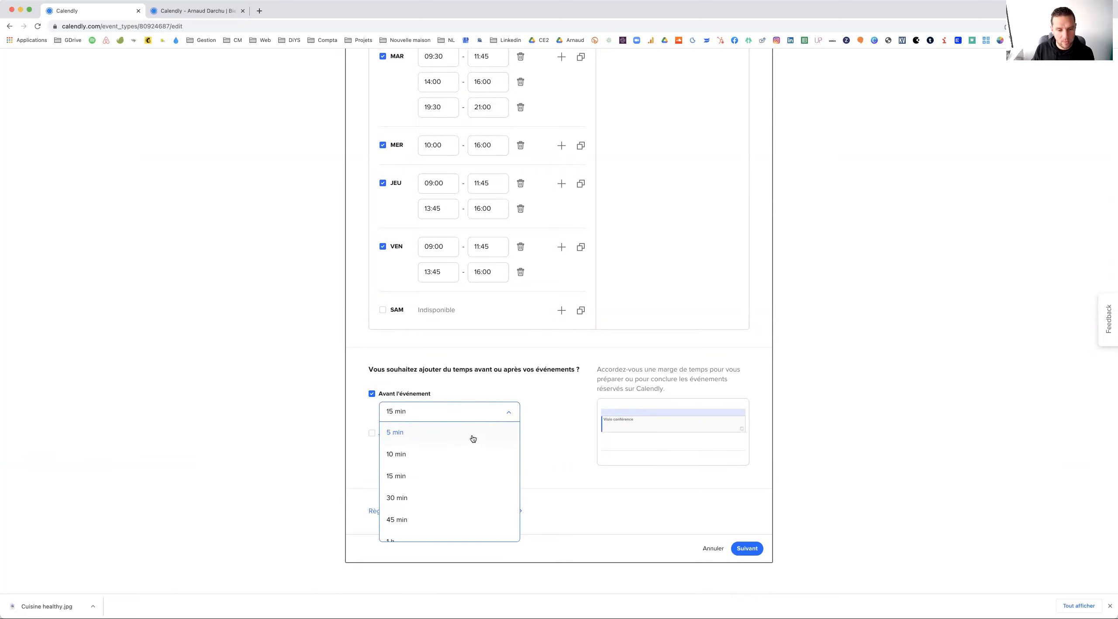
pyautogui.click(463, 453)
pyautogui.click(372, 434)
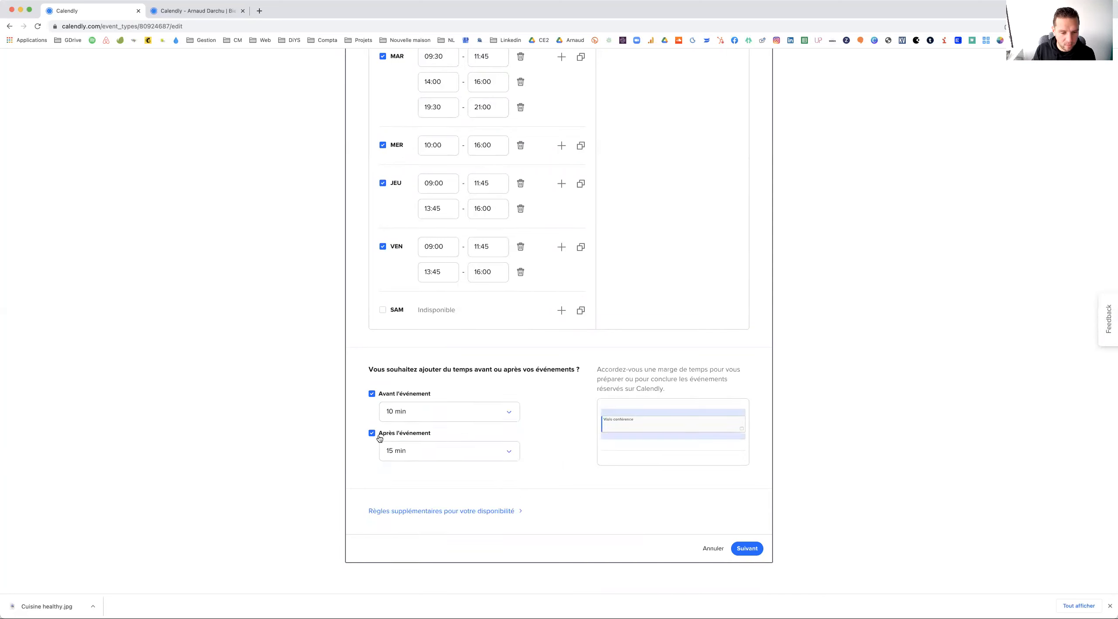
# Set the buffer after the event to 10 min and the buffer before the event to 5 min
pyautogui.click(498, 457)
pyautogui.click(469, 494)
pyautogui.click(423, 415)
pyautogui.click(412, 436)
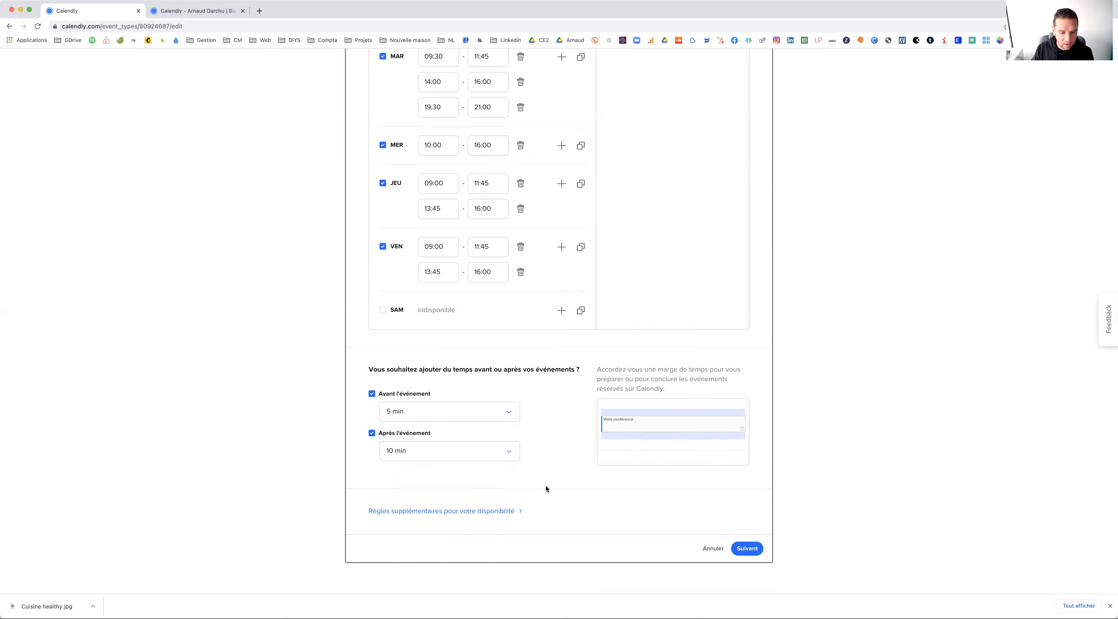
# Expand the additional availability rules and examine the available start time increments
pyautogui.click(496, 512)
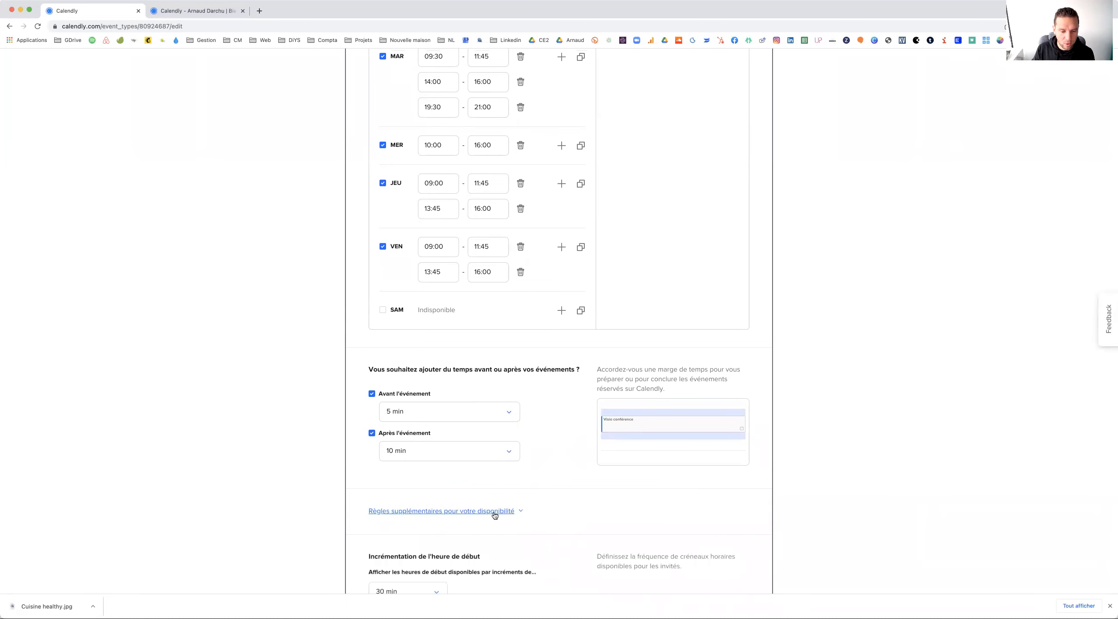
pyautogui.scroll(-6, 556, 499)
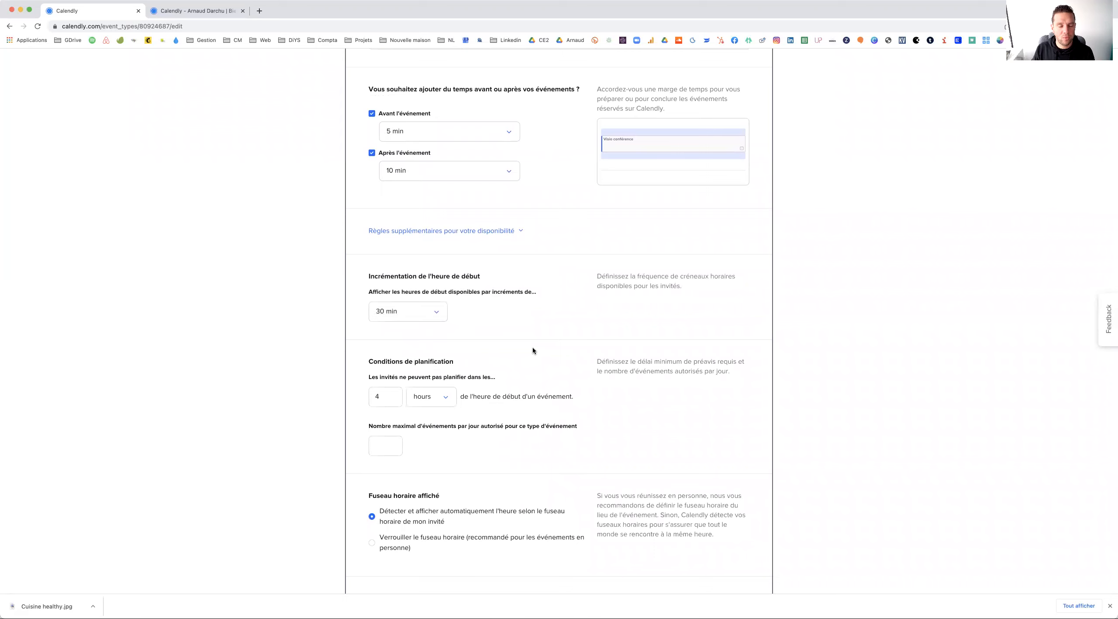
pyautogui.scroll(10, 532, 350)
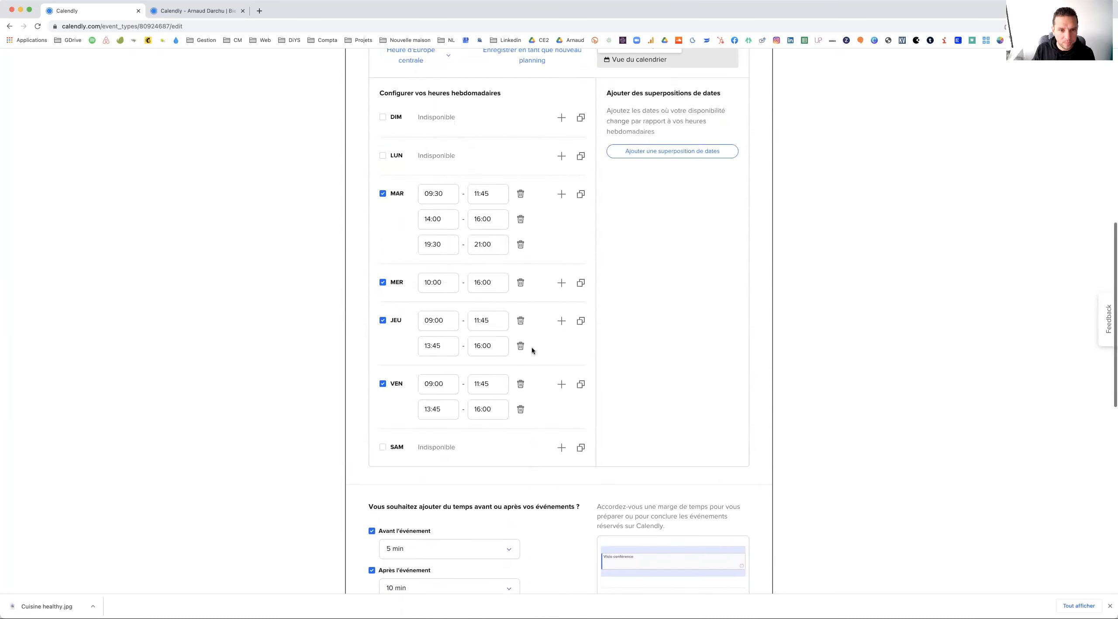
pyautogui.scroll(-7, 439, 270)
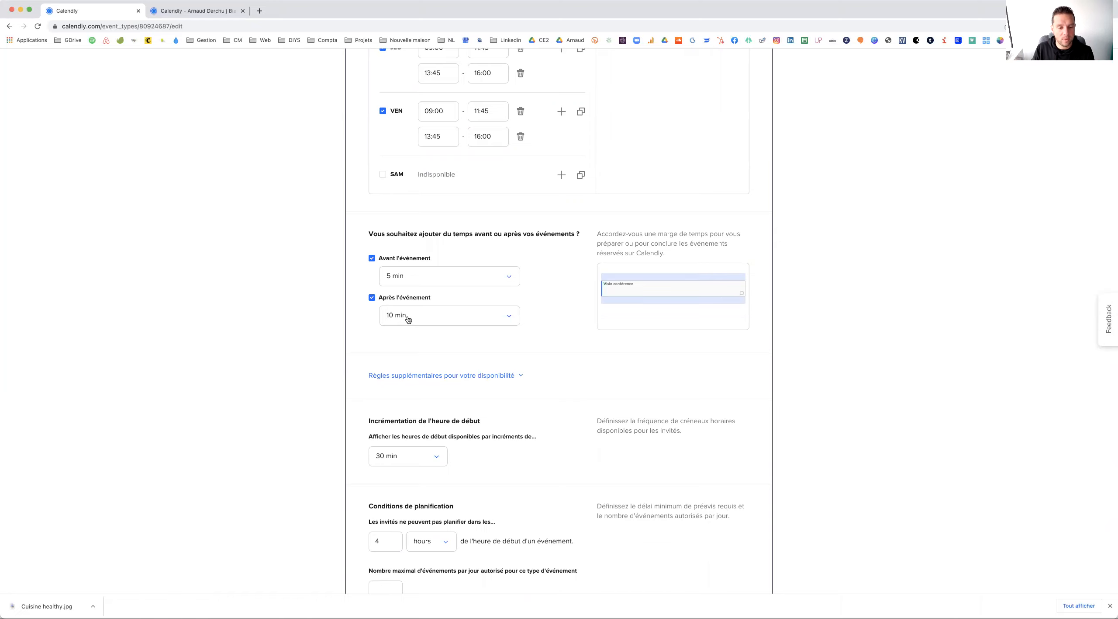
pyautogui.click(435, 456)
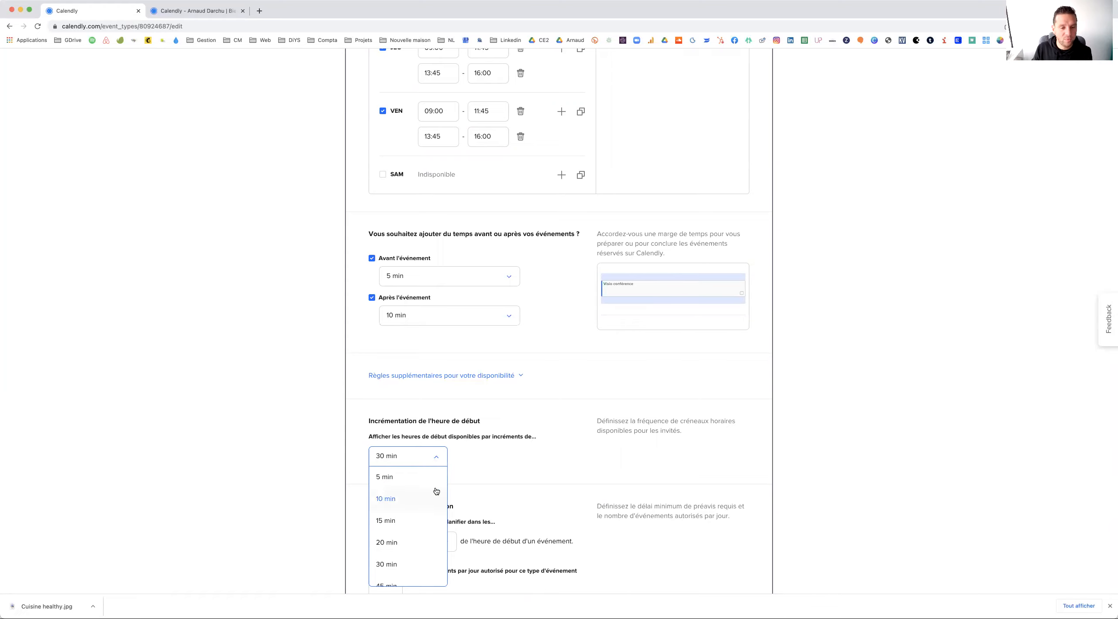
pyautogui.scroll(-1, 435, 489)
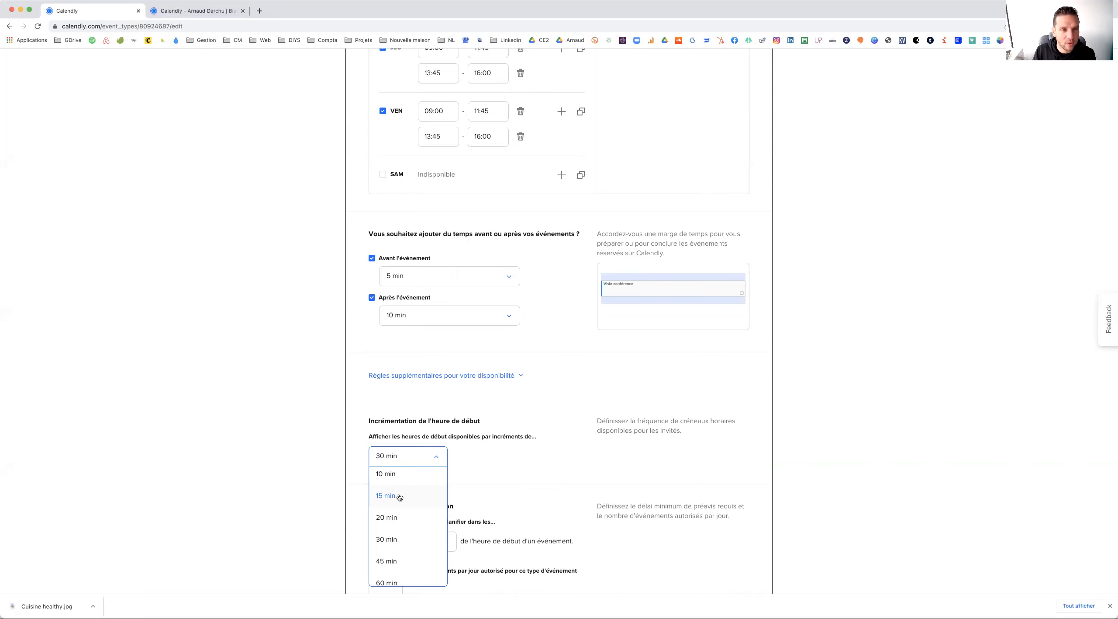
pyautogui.click(325, 497)
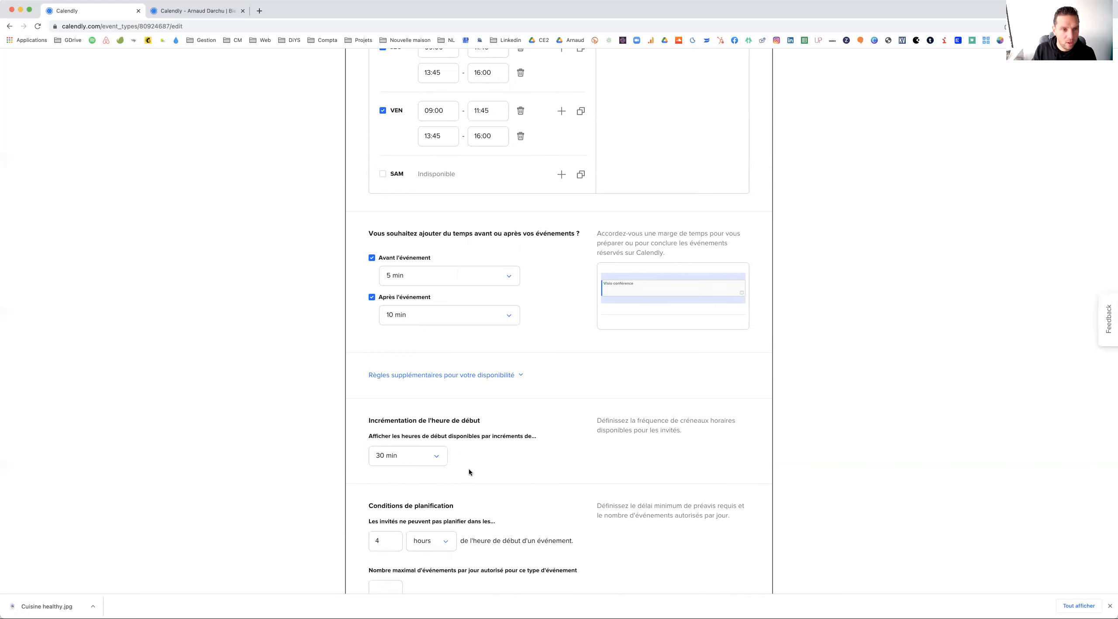
# Set the minimum scheduling notice for invitees to 1 days
pyautogui.scroll(-2, 468, 471)
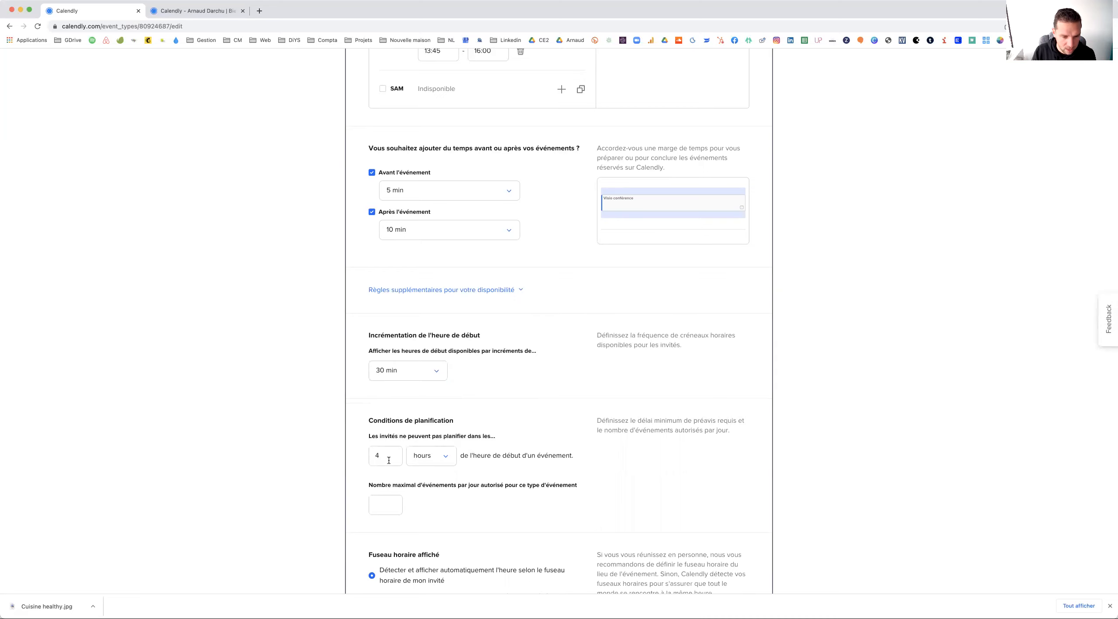
pyautogui.scroll(-3, 387, 460)
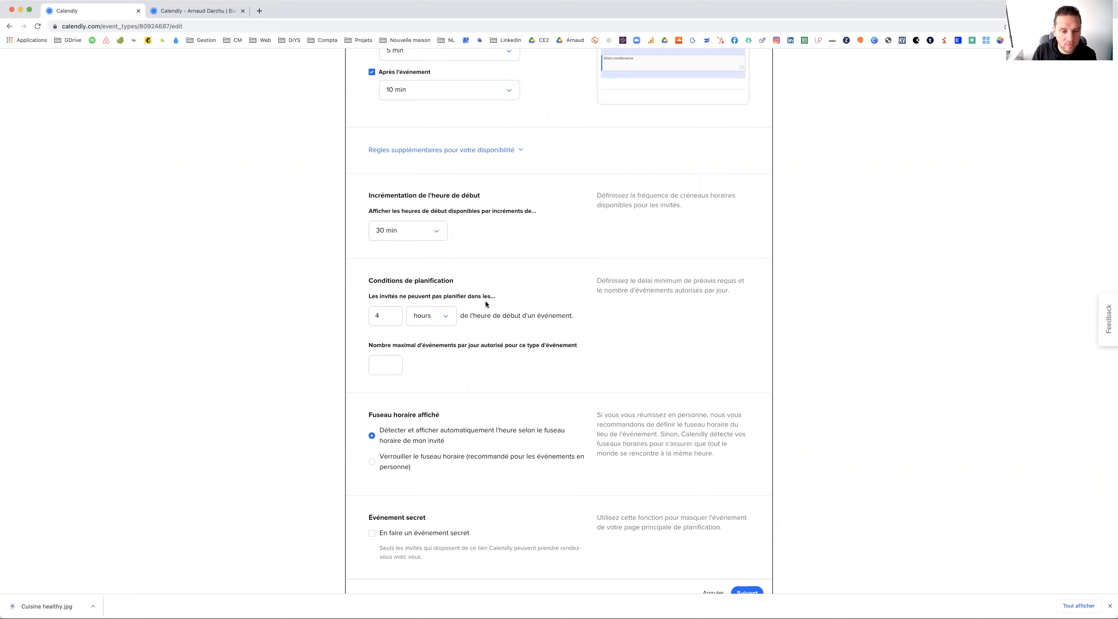
pyautogui.click(440, 317)
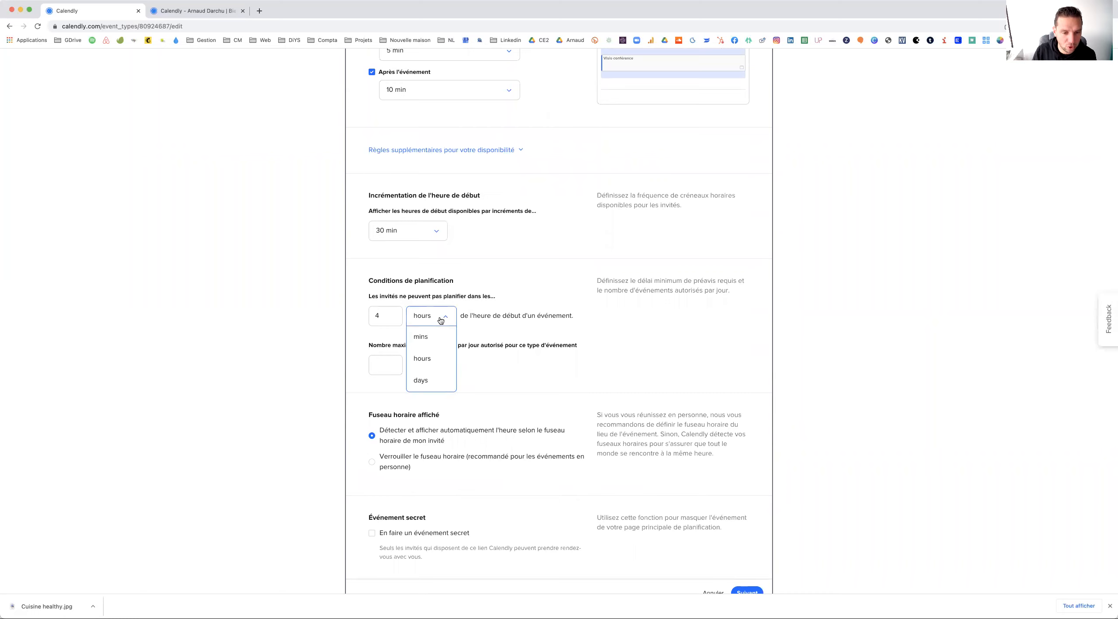
pyautogui.click(422, 379)
pyautogui.doubleClick(387, 316)
pyautogui.write('1')
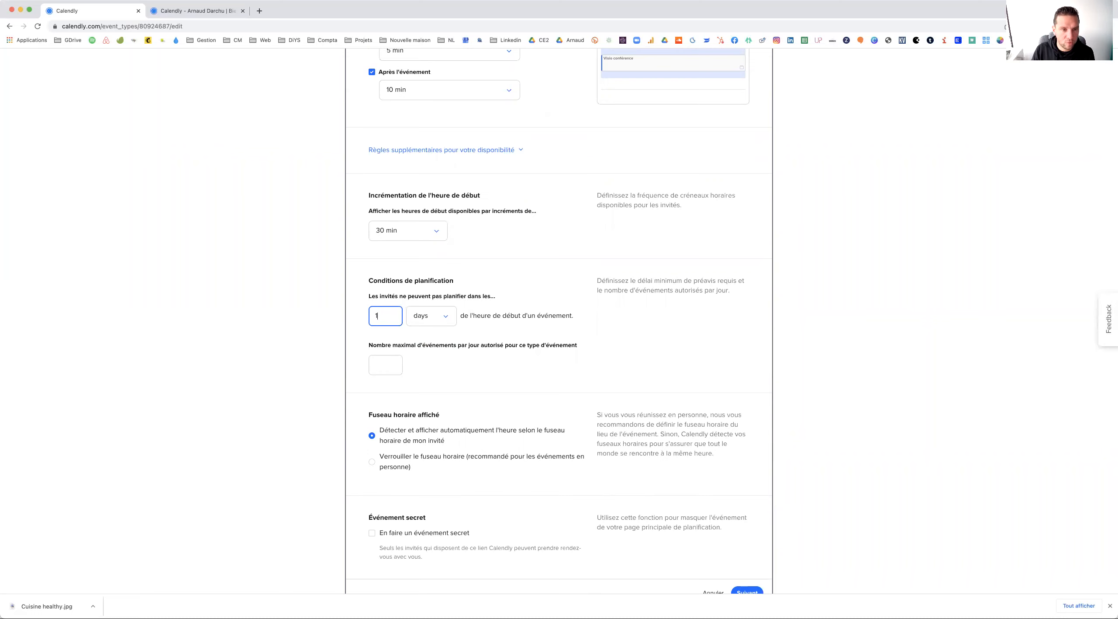
# Change the minimum scheduling notice for invitees to 12 hours
pyautogui.click(445, 318)
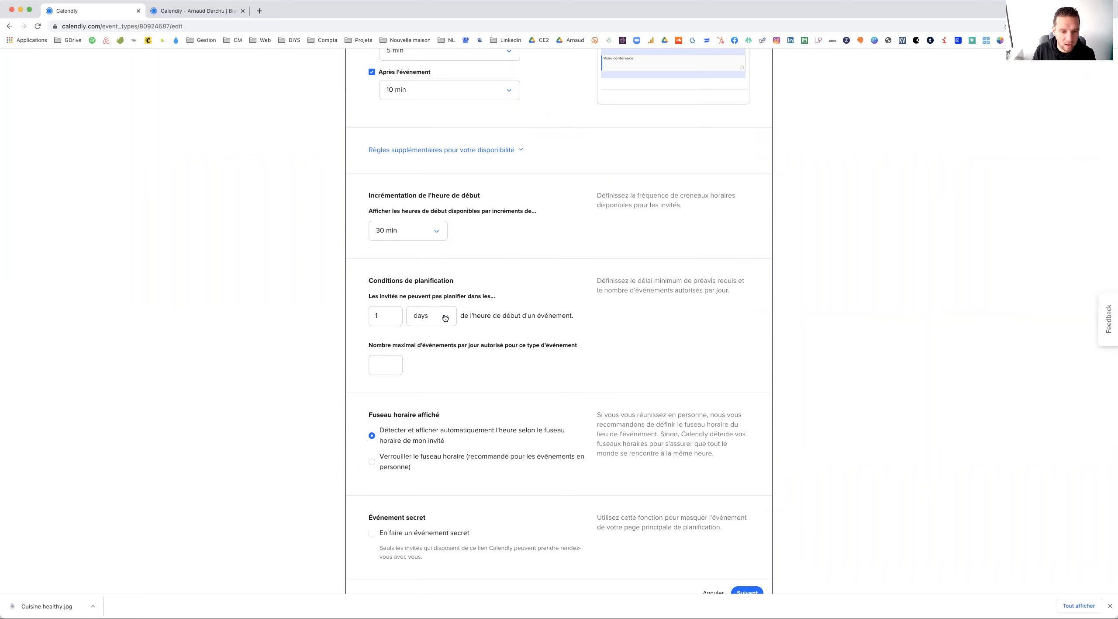
pyautogui.click(421, 358)
pyautogui.doubleClick(378, 314)
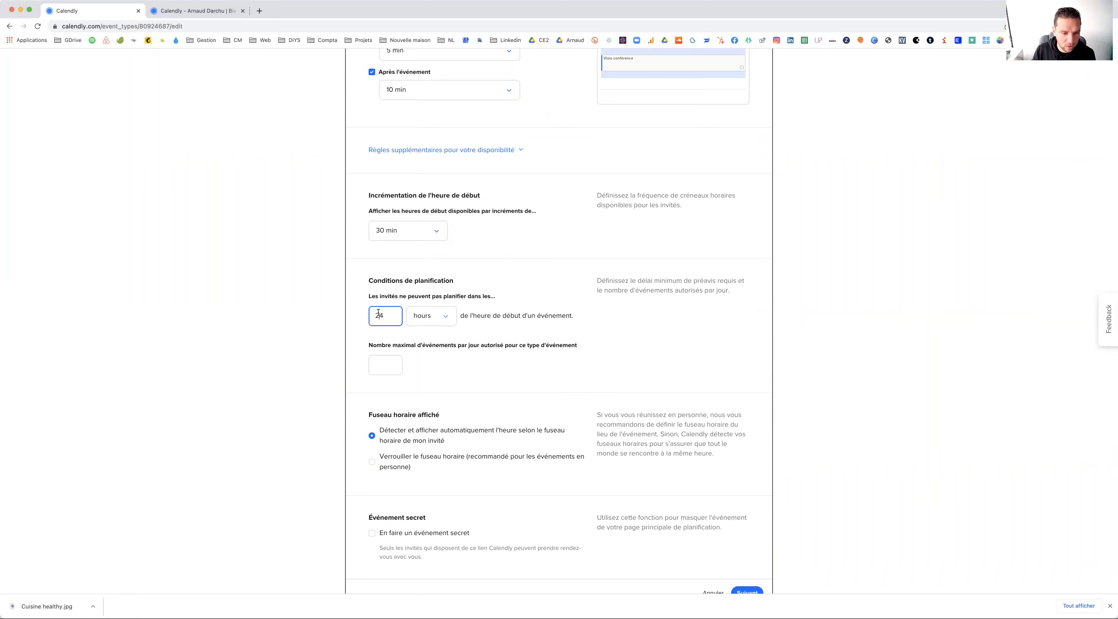
pyautogui.write('12')
pyautogui.click(265, 275)
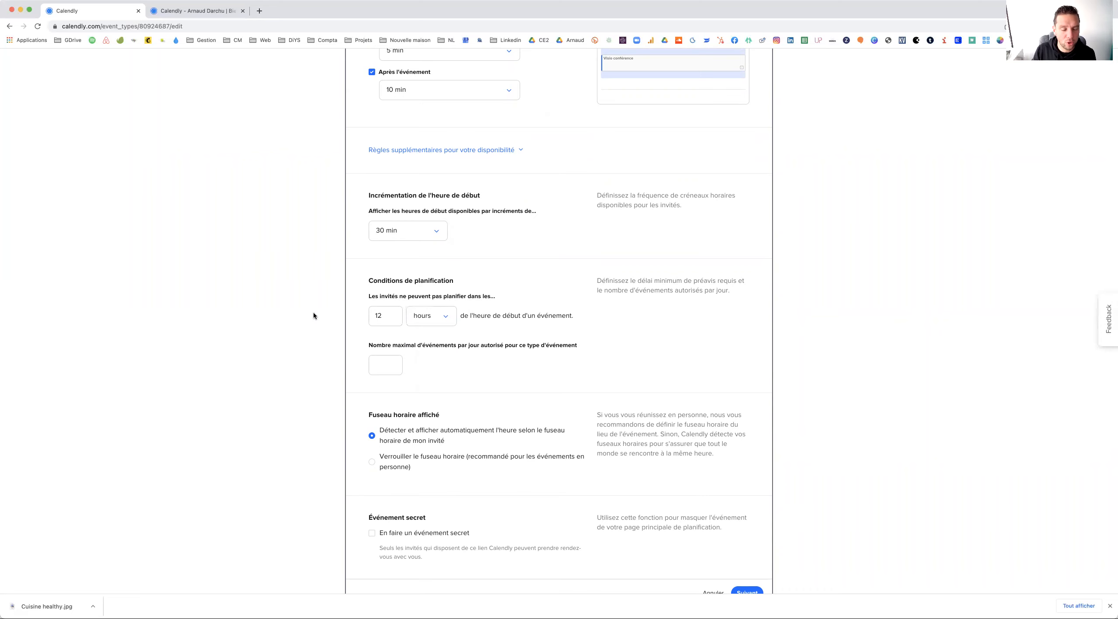
# Check the remaining time zone and secret event rules and save the event's availability settings
pyautogui.scroll(-2, 314, 312)
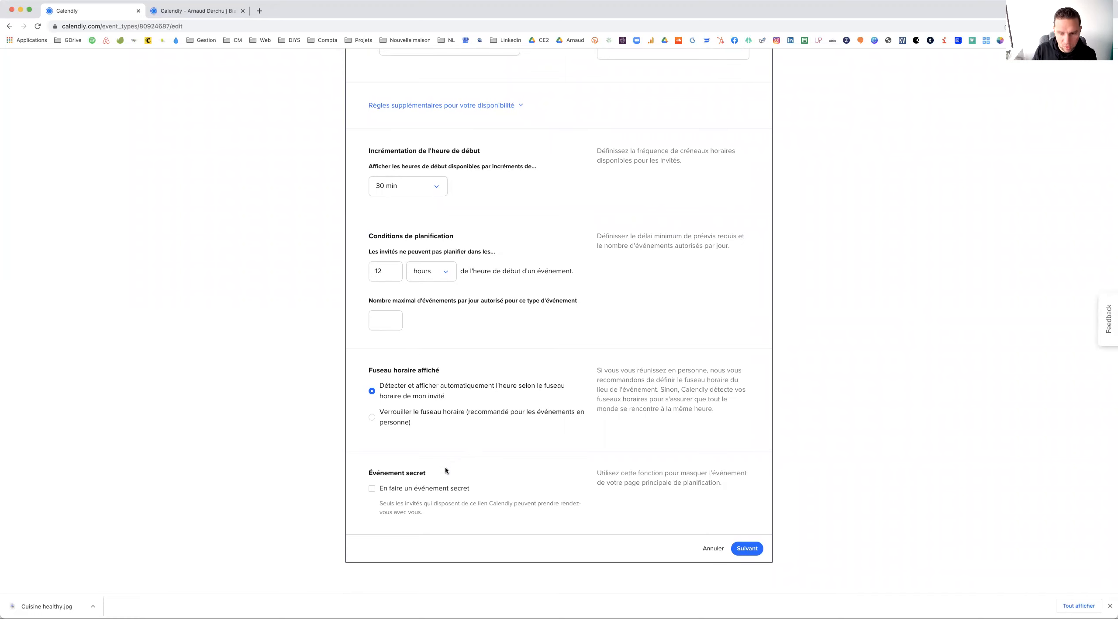
pyautogui.scroll(5, 597, 423)
pyautogui.scroll(-5, 597, 421)
pyautogui.click(749, 548)
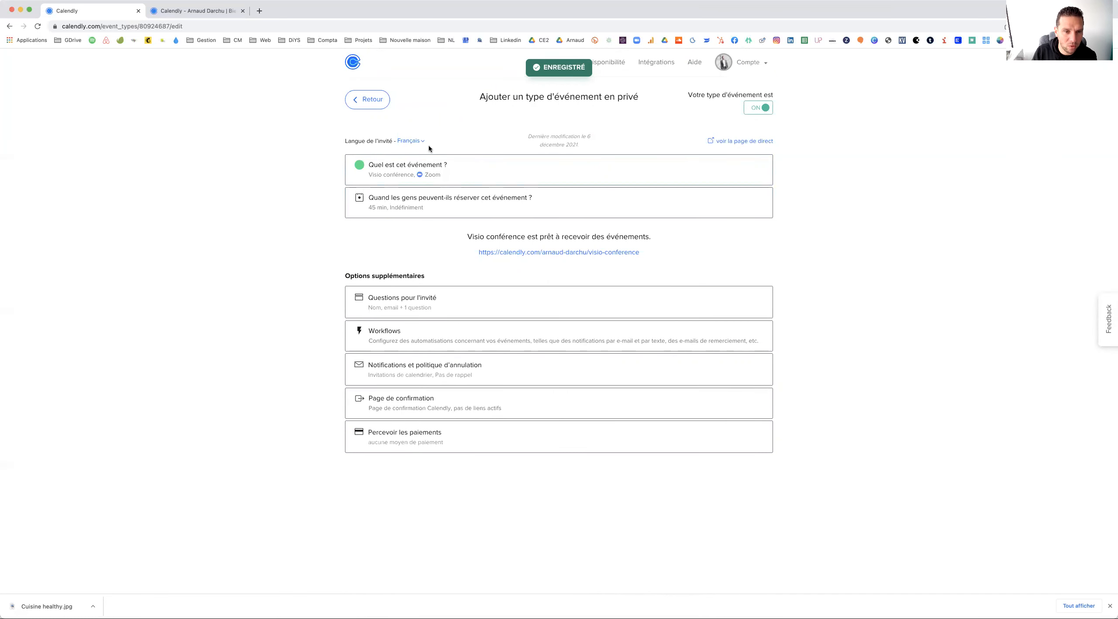
# Reopen and close the event's general details, and expand the invitee questions section
pyautogui.click(422, 173)
pyautogui.click(722, 171)
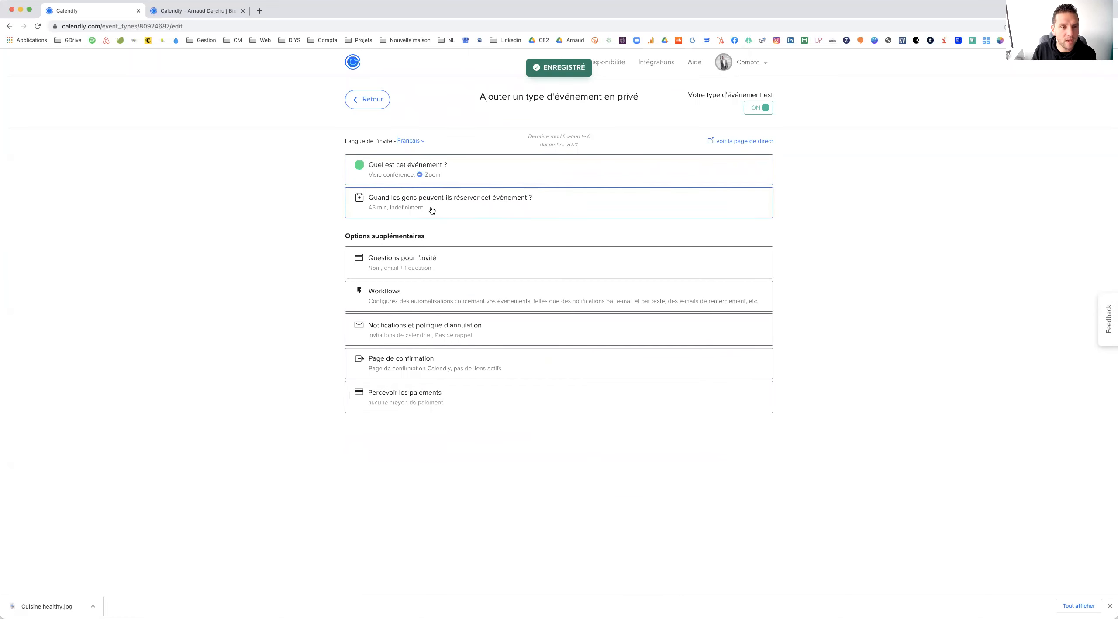
pyautogui.click(404, 259)
pyautogui.scroll(-2, 546, 295)
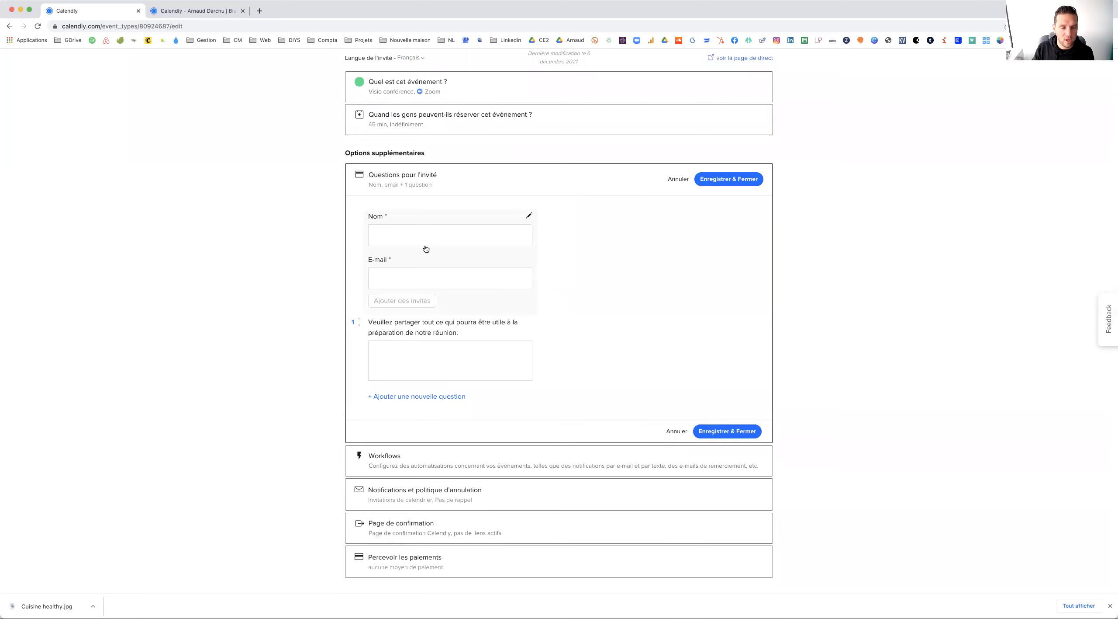
# Add a mandatory one-line question "Prénom" to the invitee form and place it above the meeting preparation question
pyautogui.click(440, 395)
pyautogui.write('Prénom')
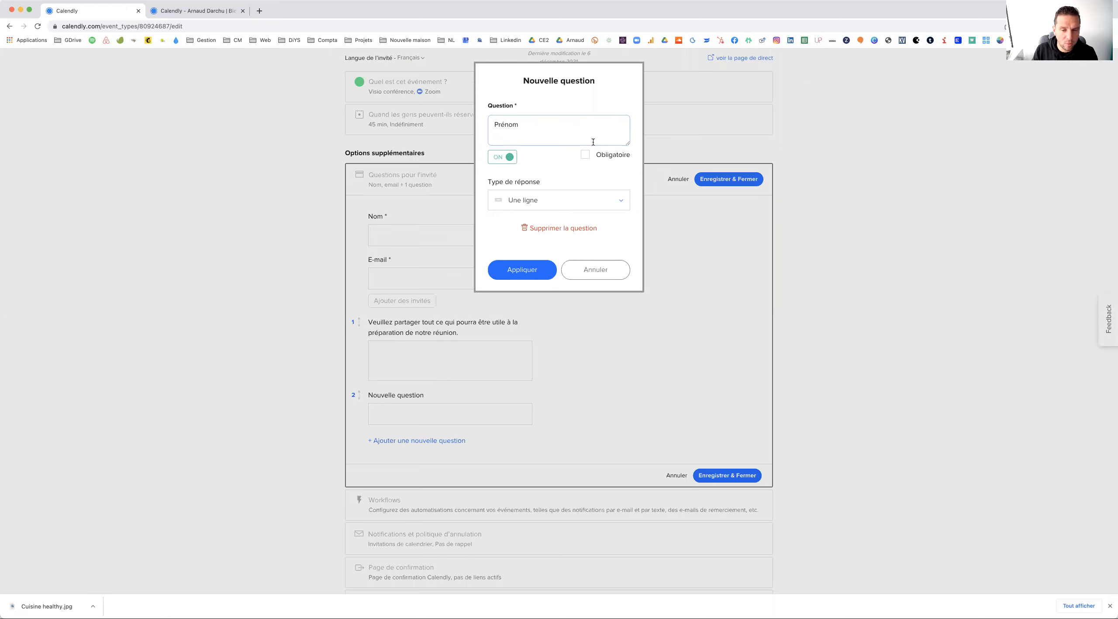
pyautogui.click(585, 154)
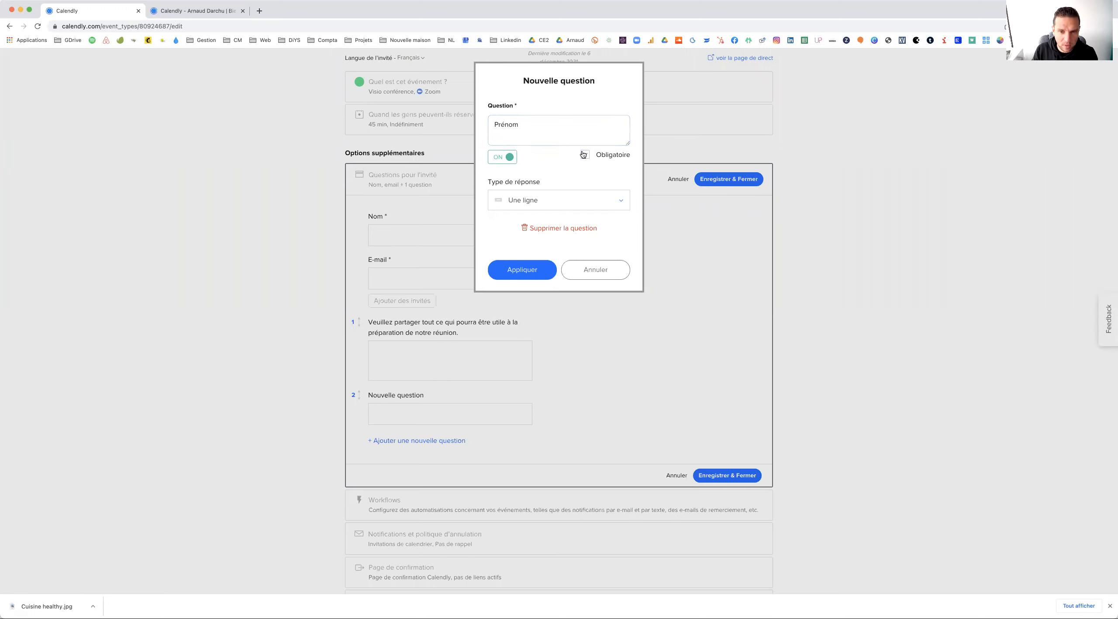
pyautogui.click(506, 157)
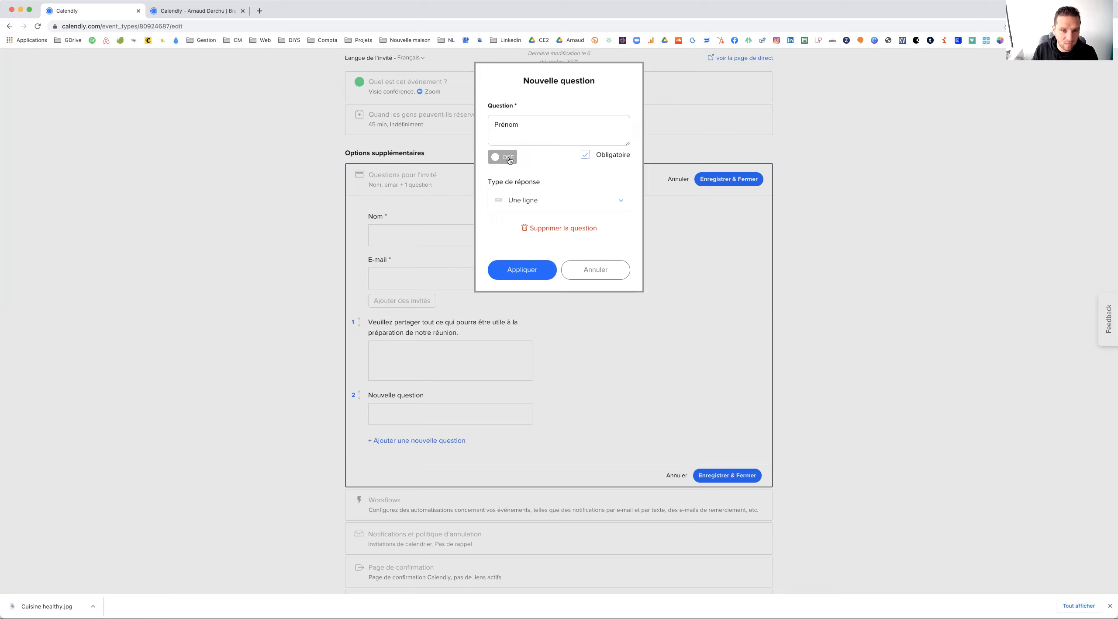
pyautogui.click(509, 159)
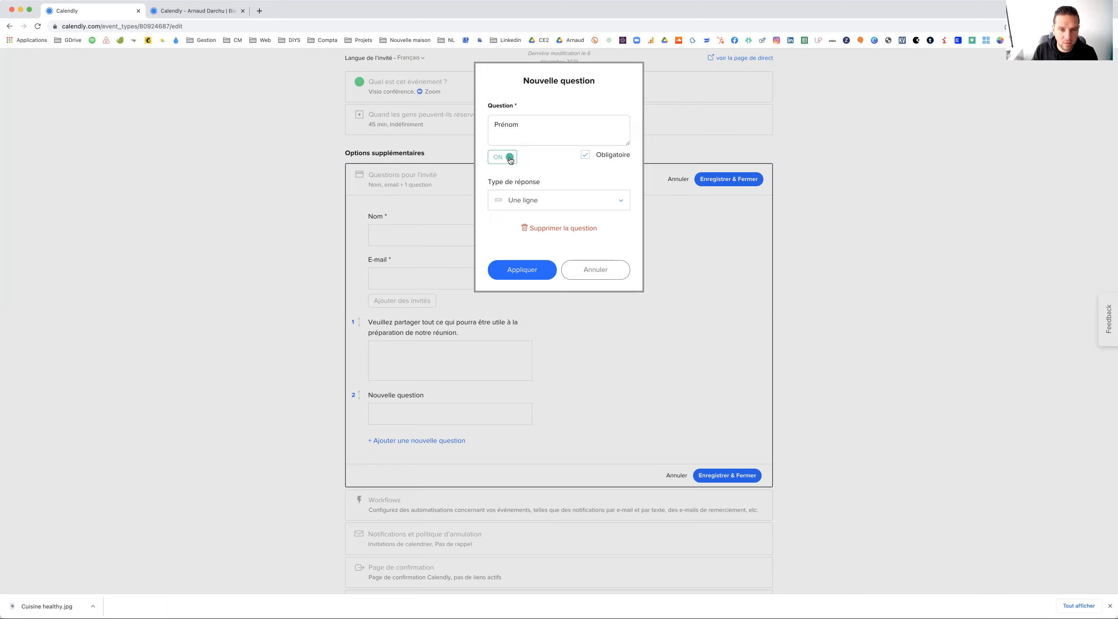
pyautogui.click(601, 204)
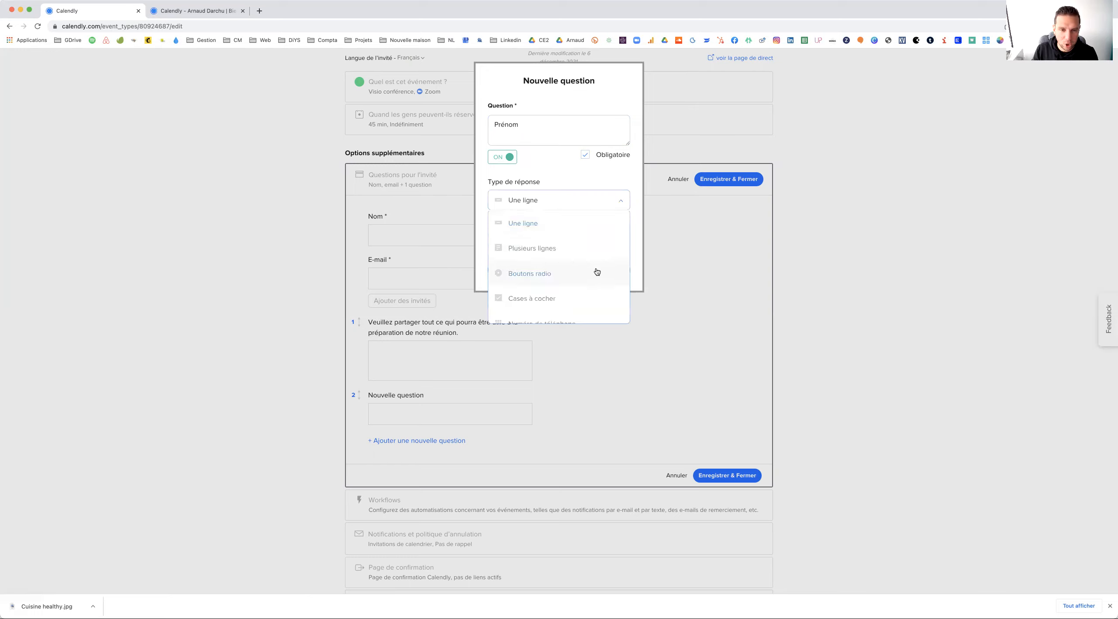
pyautogui.click(532, 225)
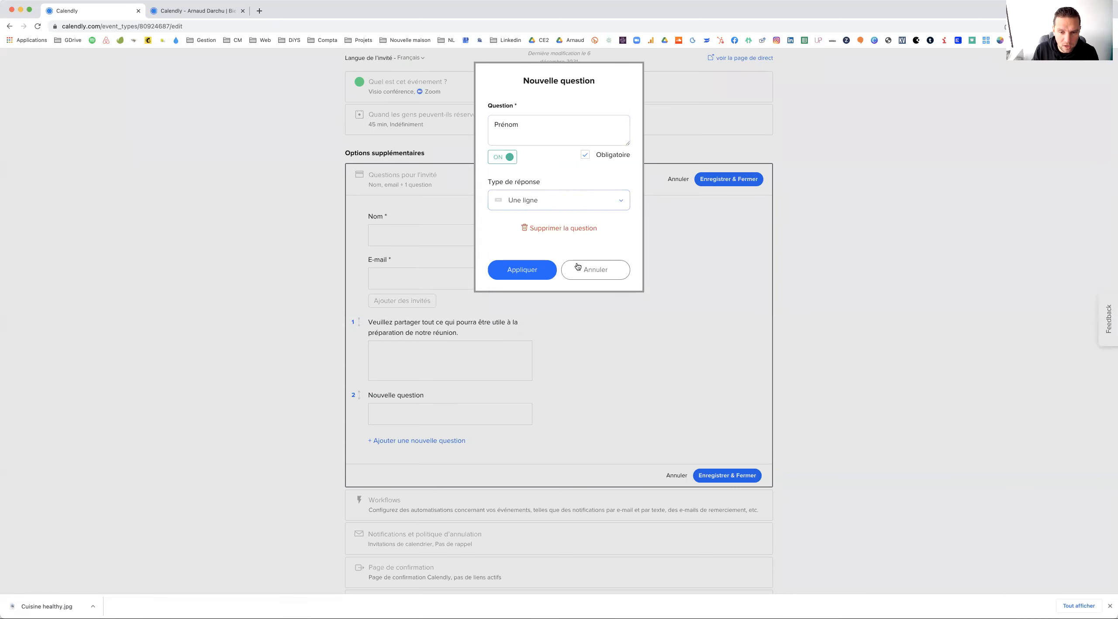
pyautogui.click(534, 271)
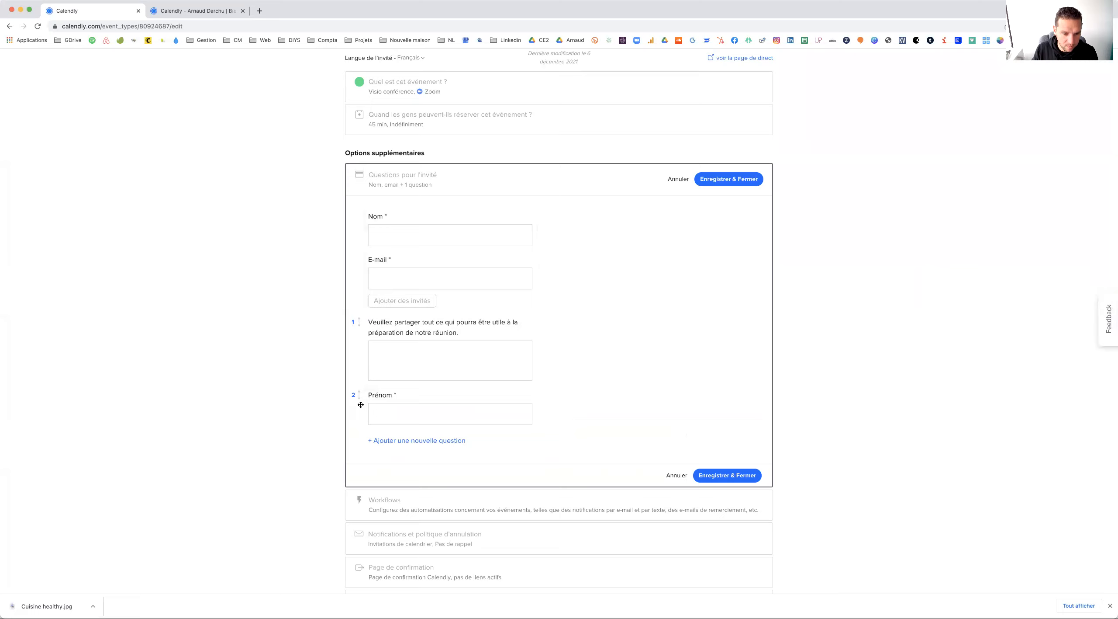
pyautogui.moveTo(358, 398); pyautogui.dragTo(415, 319)
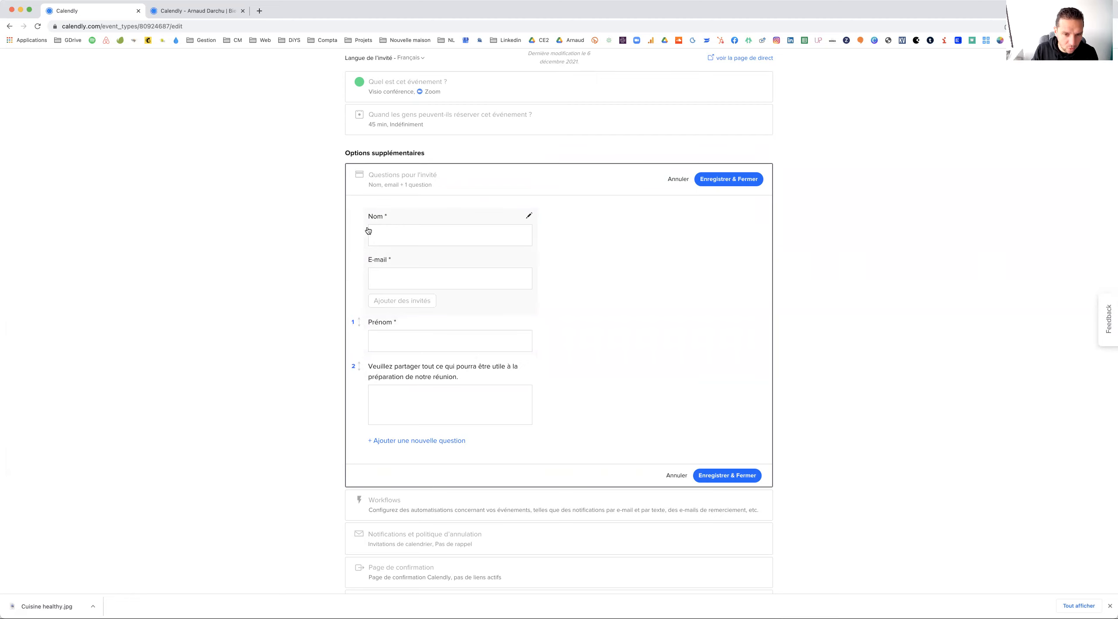
# Change the invitee name entry to separate "Prénom, Nom" fields and apply it
pyautogui.click(529, 216)
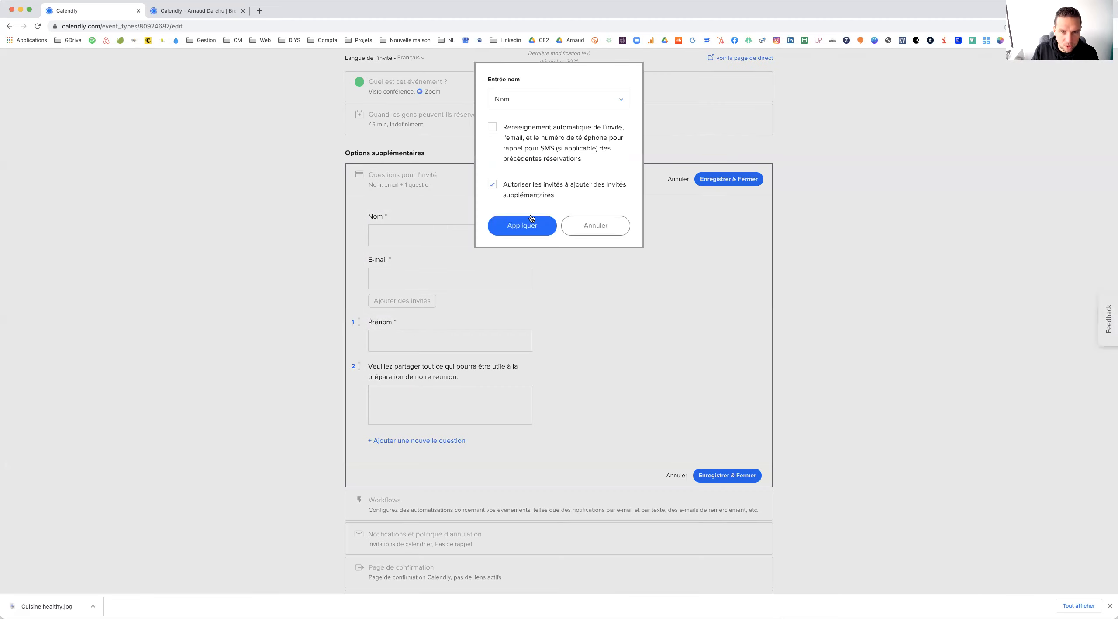
pyautogui.click(532, 100)
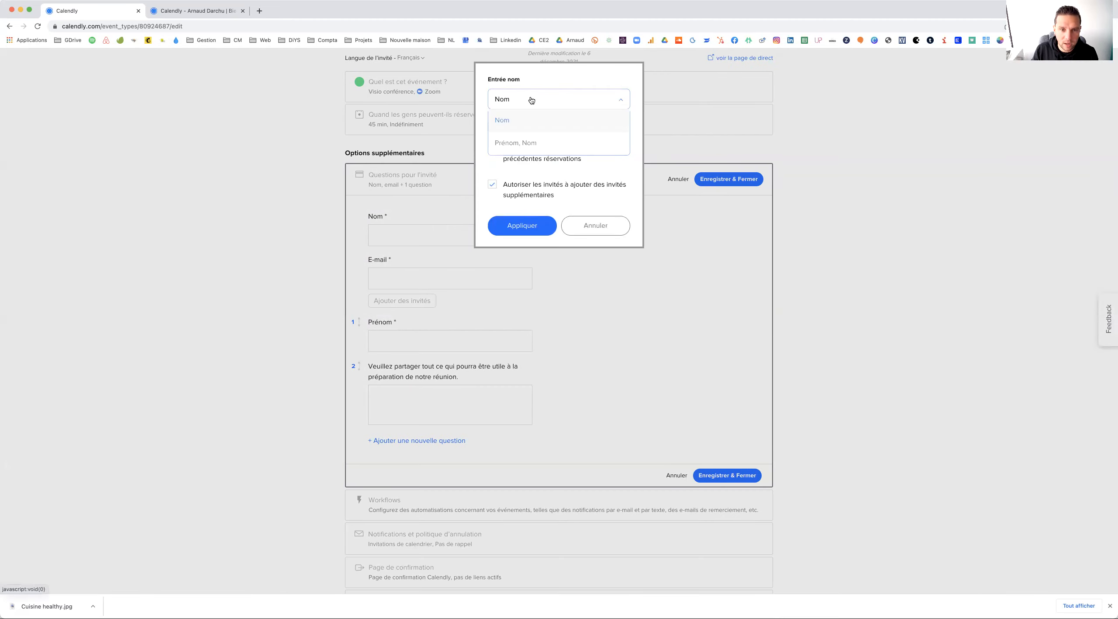
pyautogui.click(531, 147)
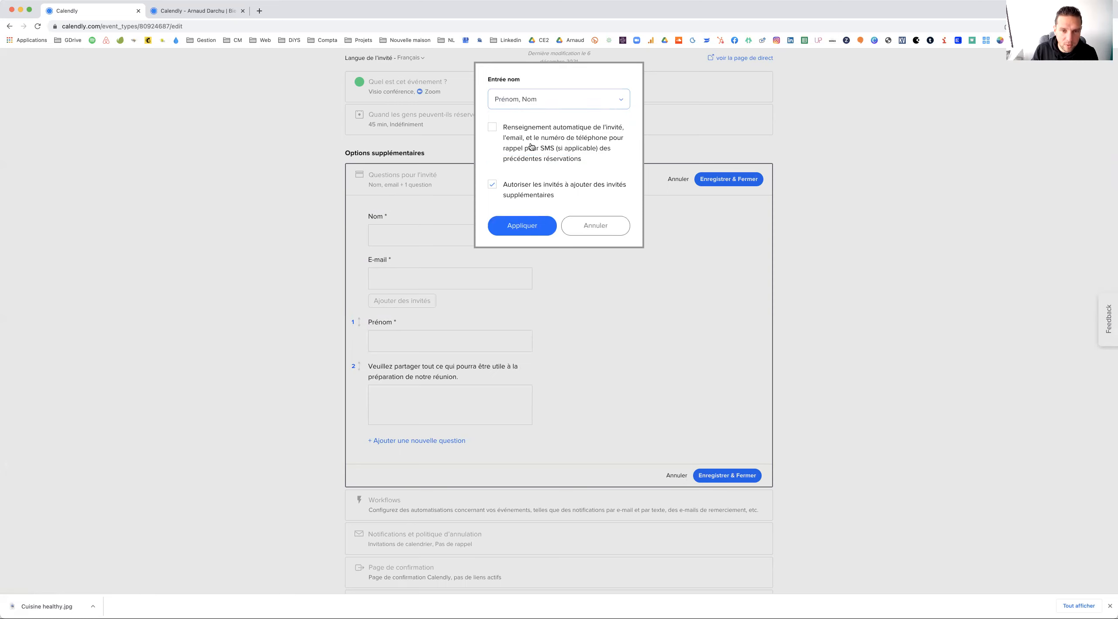
pyautogui.click(534, 226)
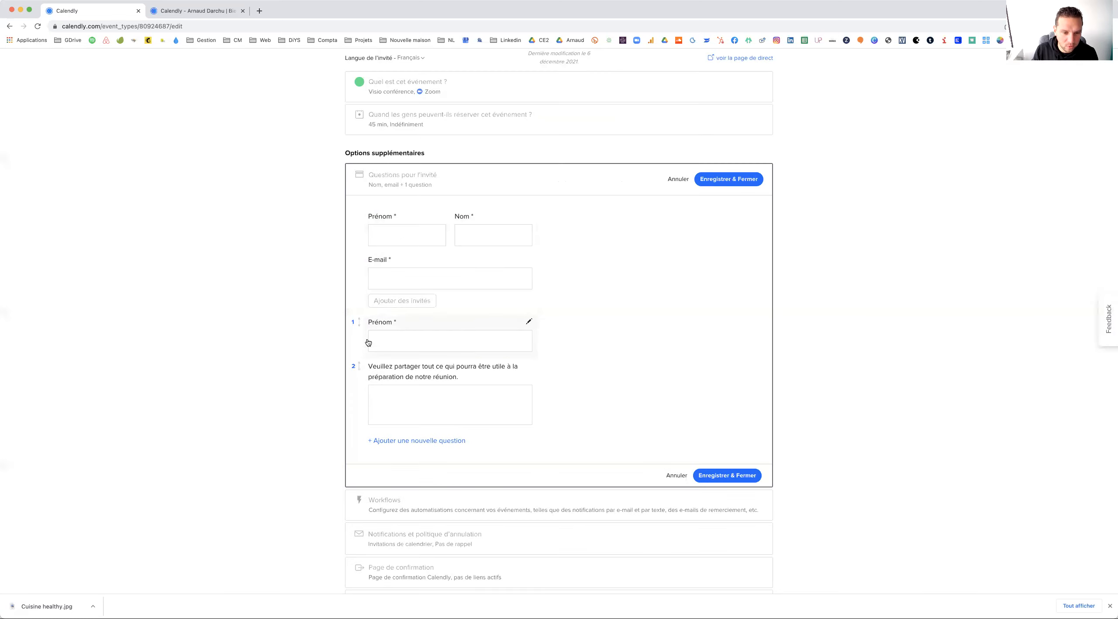
# Delete the redundant custom "Prénom" question and recheck the name entry and additional guest options
pyautogui.click(529, 322)
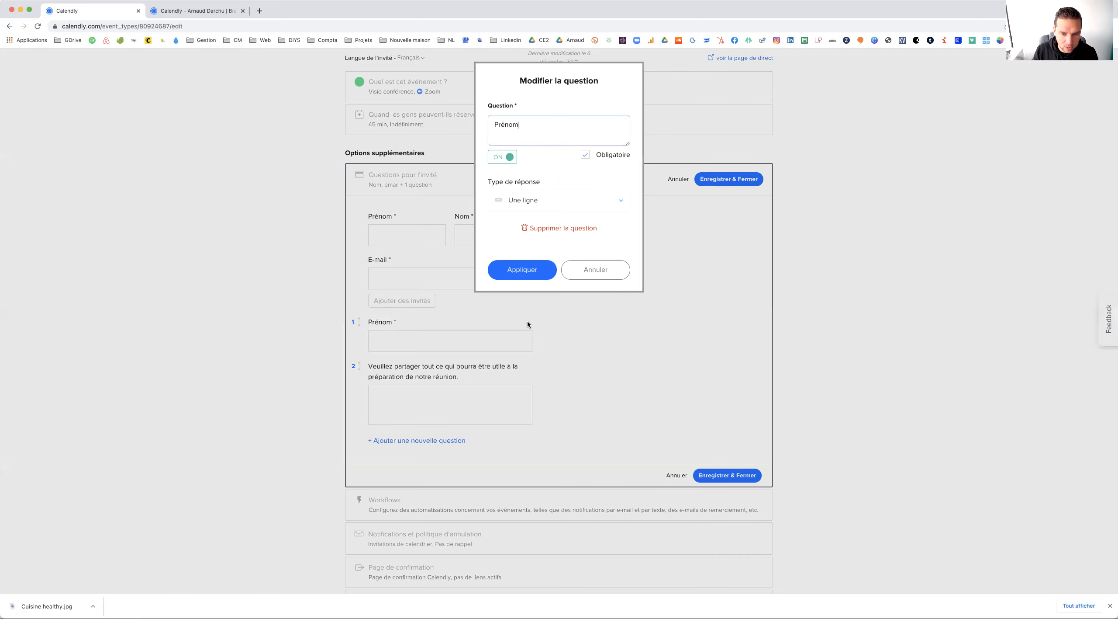
pyautogui.click(559, 231)
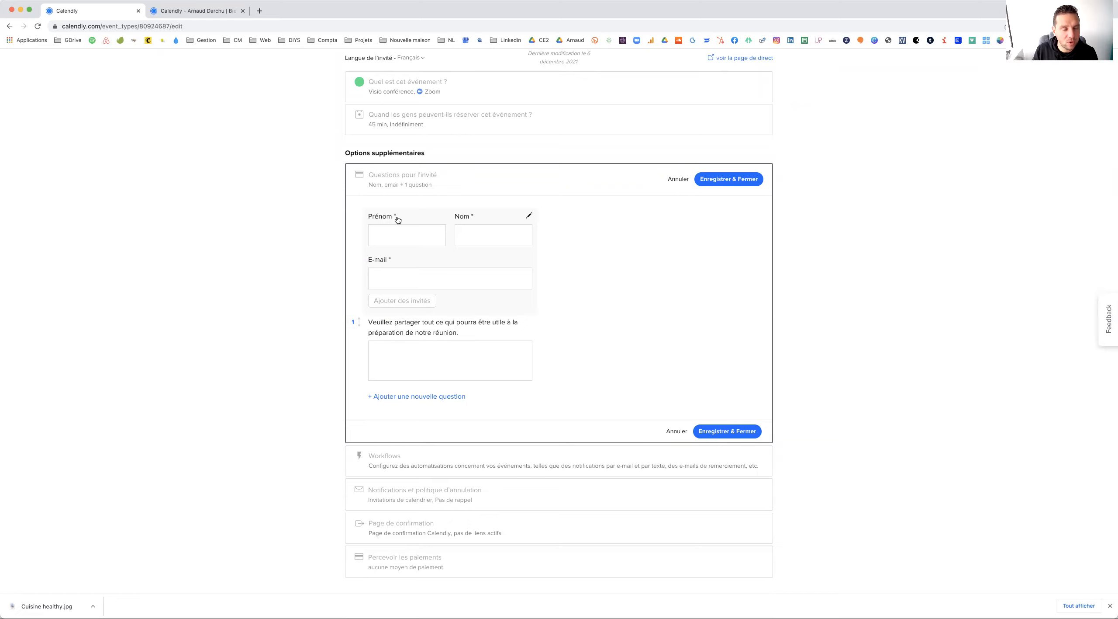
pyautogui.click(529, 218)
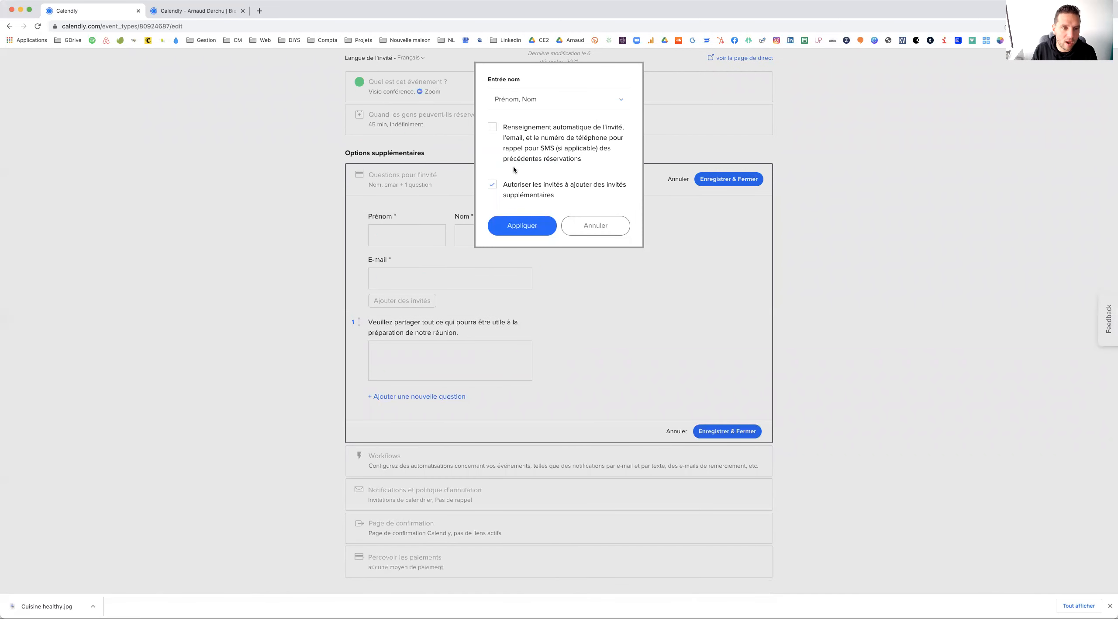
pyautogui.click(534, 227)
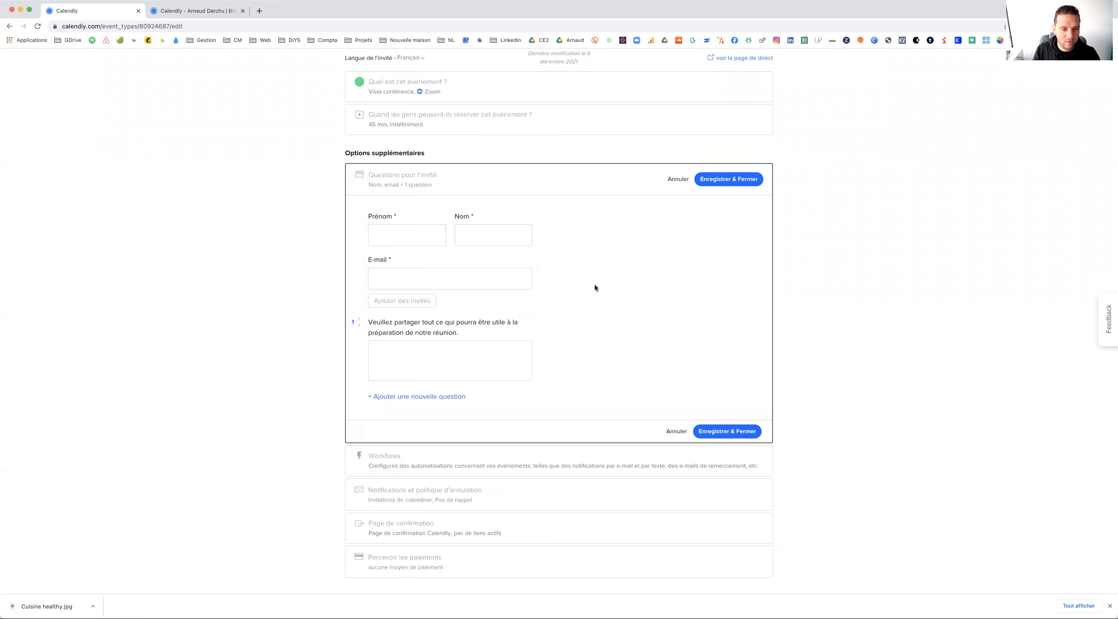
# Reword the meeting preparation question as "Veuillez saisir les questions que vous souhaitez aborder ?" and apply it
pyautogui.scroll(-1, 596, 287)
pyautogui.moveTo(527, 310)
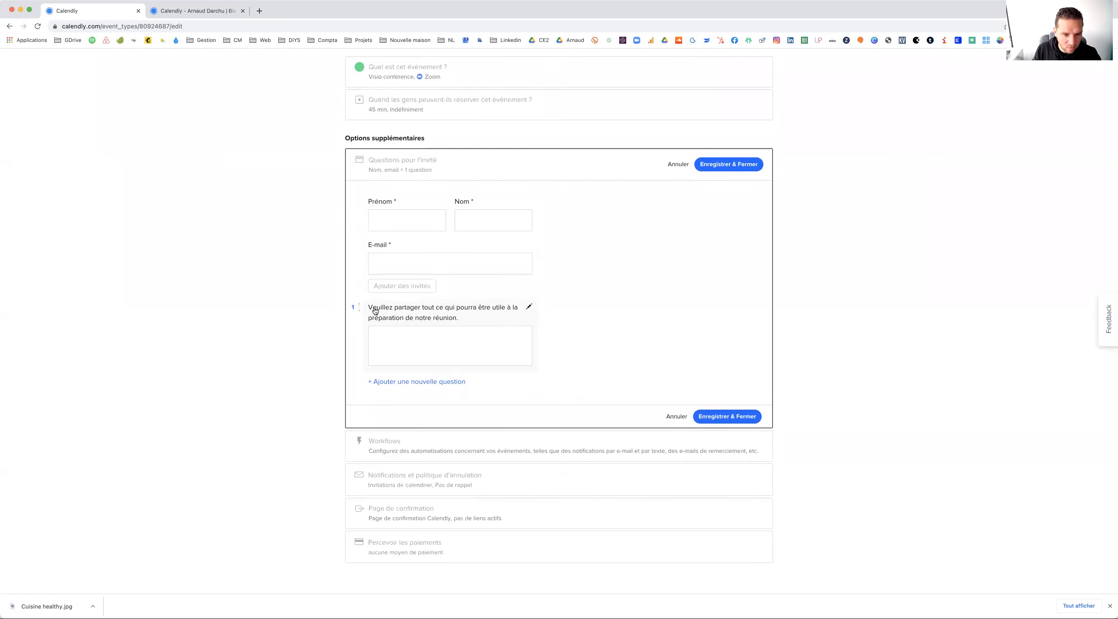
pyautogui.click(529, 308)
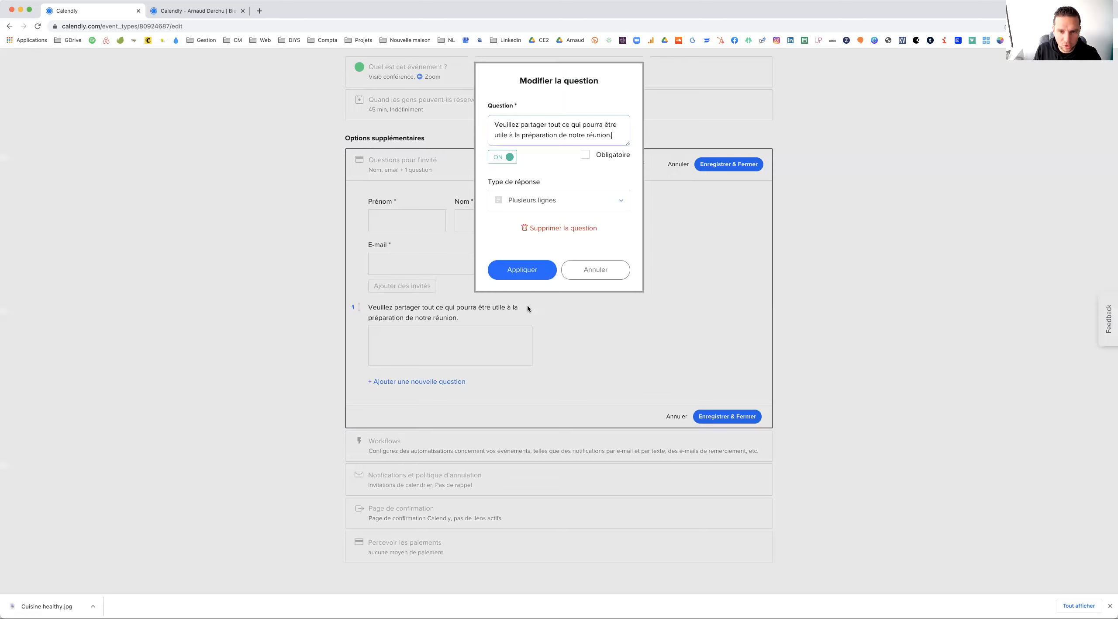
pyautogui.tripleClick(577, 135)
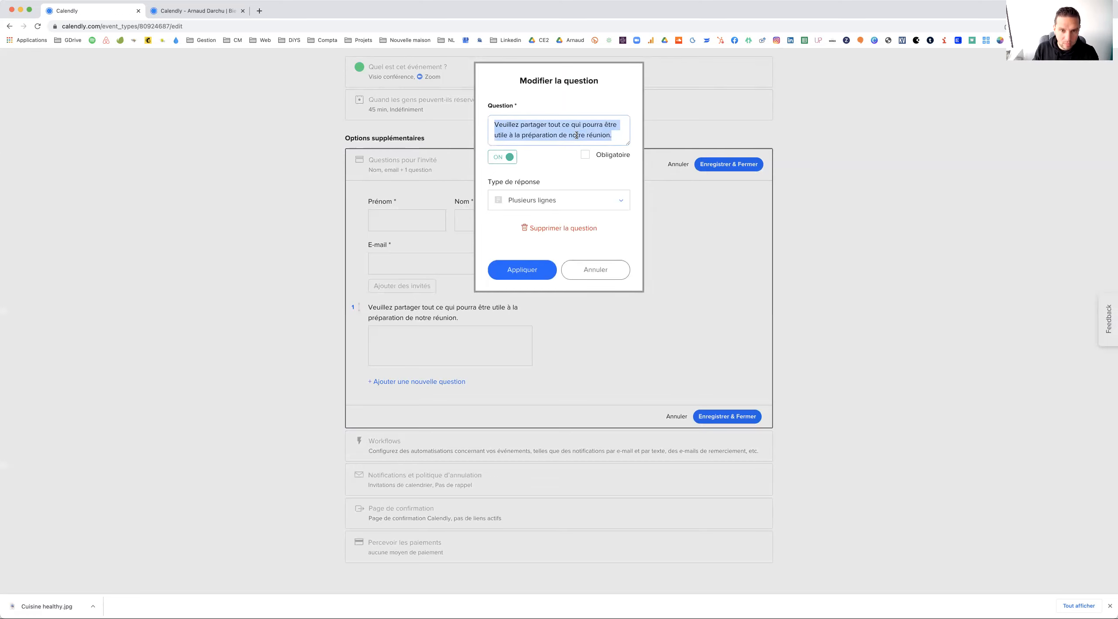
pyautogui.click(539, 131)
pyautogui.moveTo(521, 124); pyautogui.dragTo(647, 151)
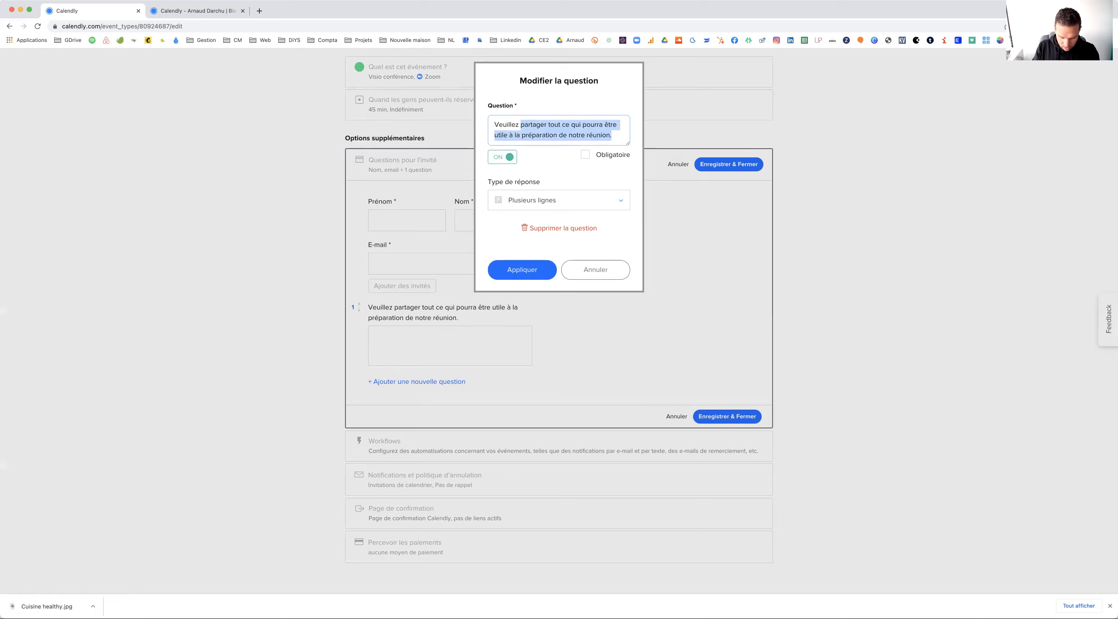
pyautogui.write('remplir l')
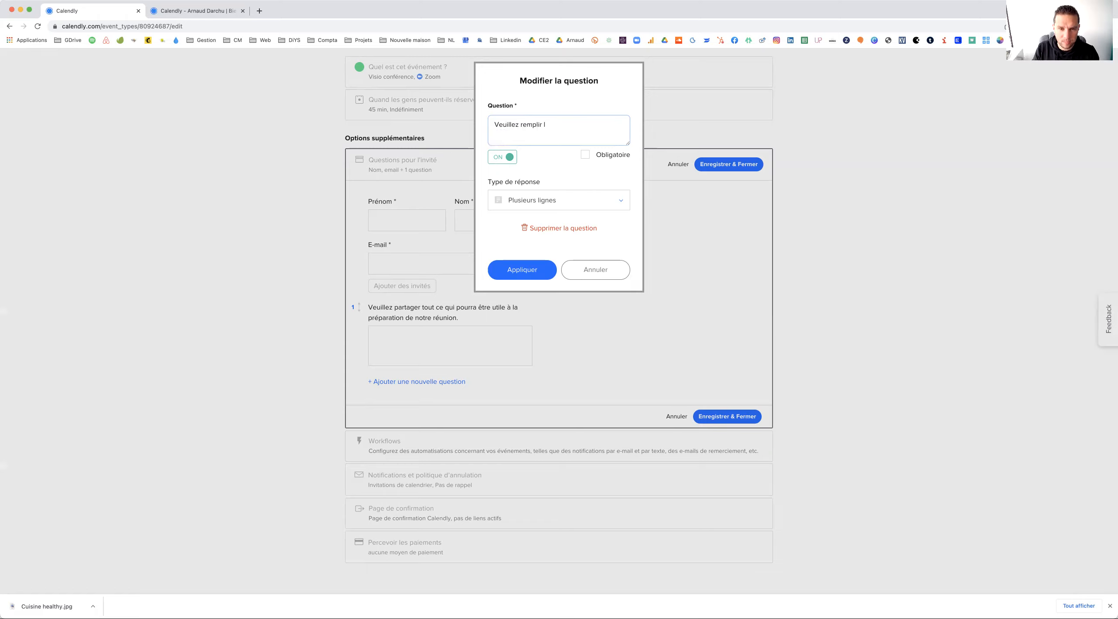
pyautogui.press('super+a')
pyautogui.write('Veuil')
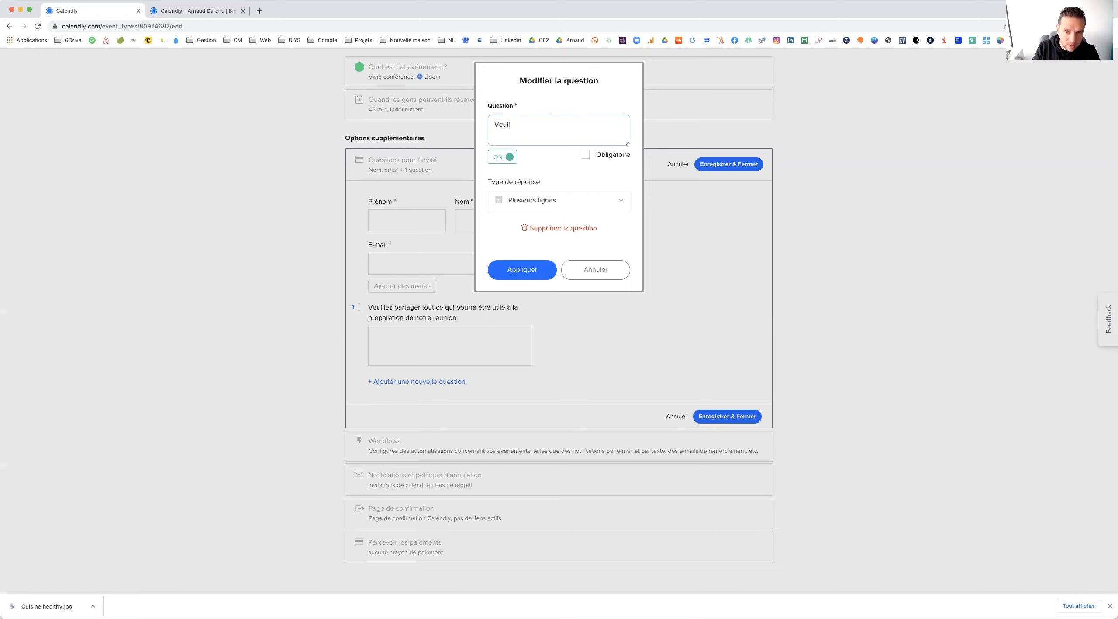
pyautogui.write('lez saisir les questions que v')
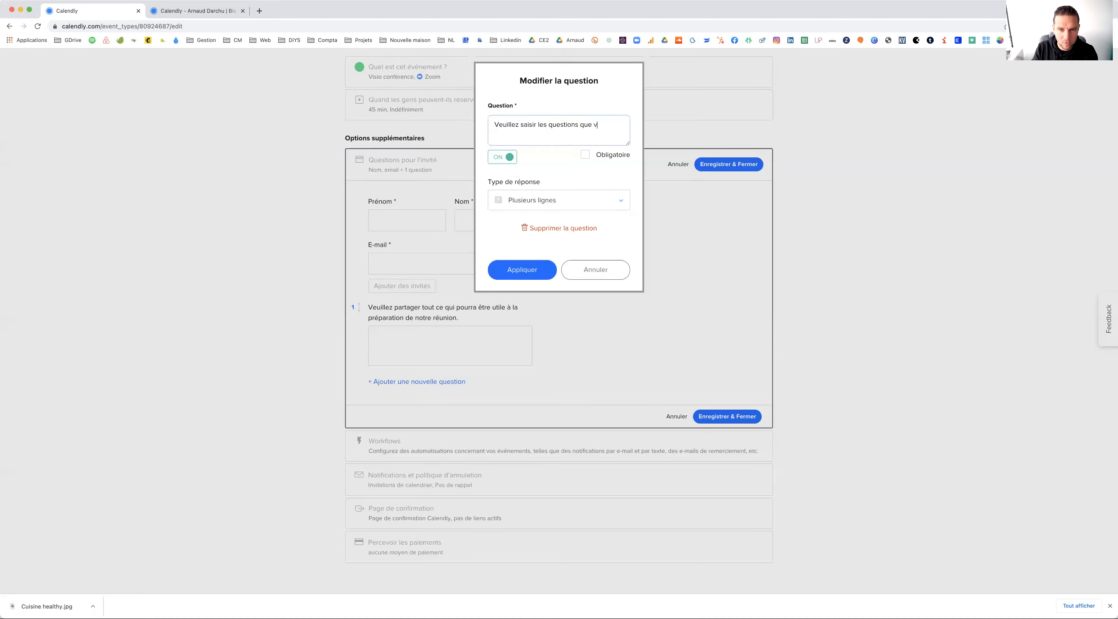
pyautogui.write('ous souhaitez ')
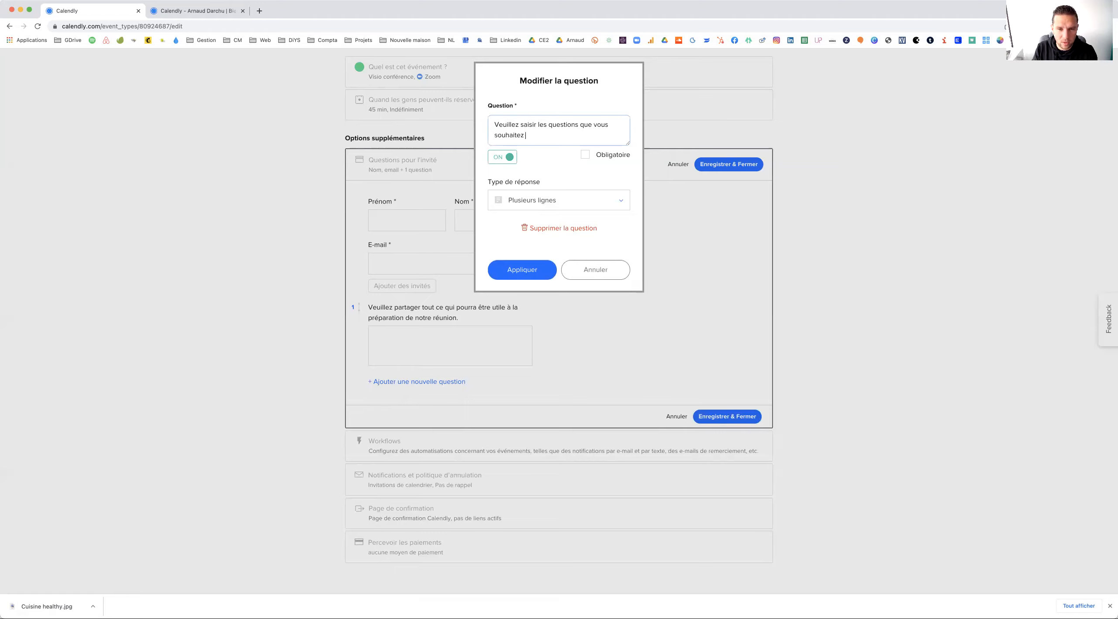
pyautogui.write('aborder ?')
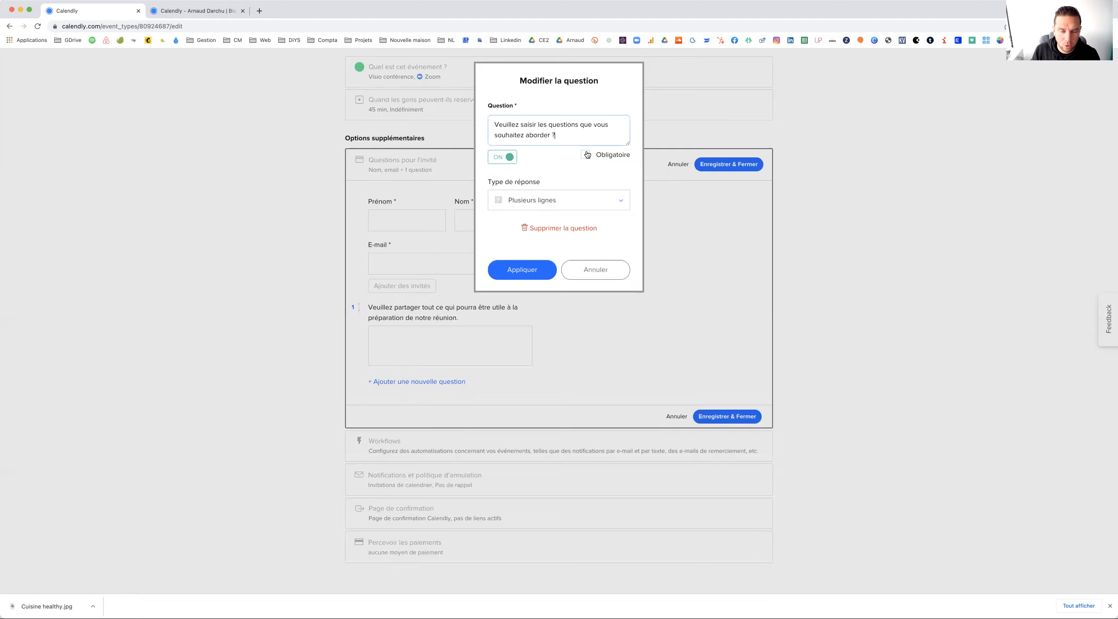
pyautogui.click(521, 273)
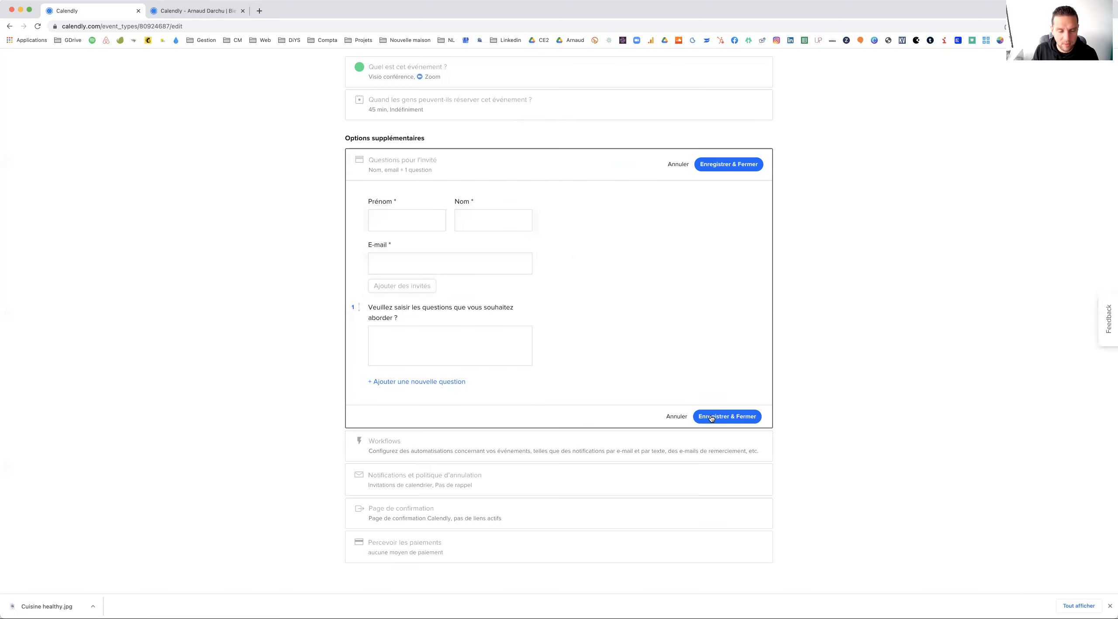
# Look through the answer types offered for a new invitee question, discard that question, and save the invitee questions section
pyautogui.click(393, 381)
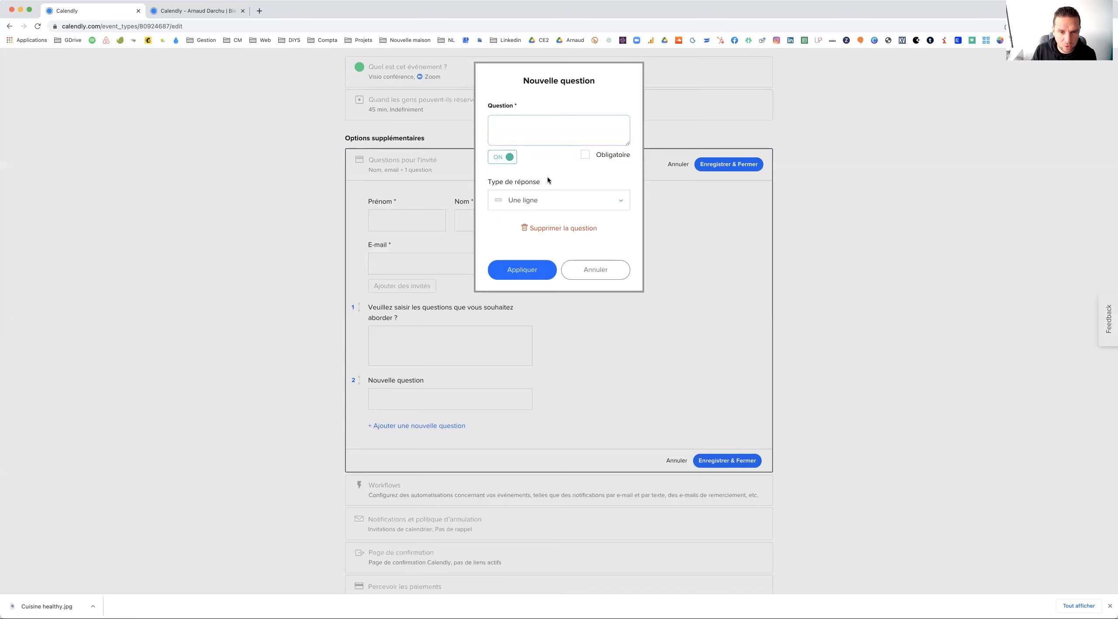
pyautogui.click(559, 207)
pyautogui.scroll(-1, 559, 290)
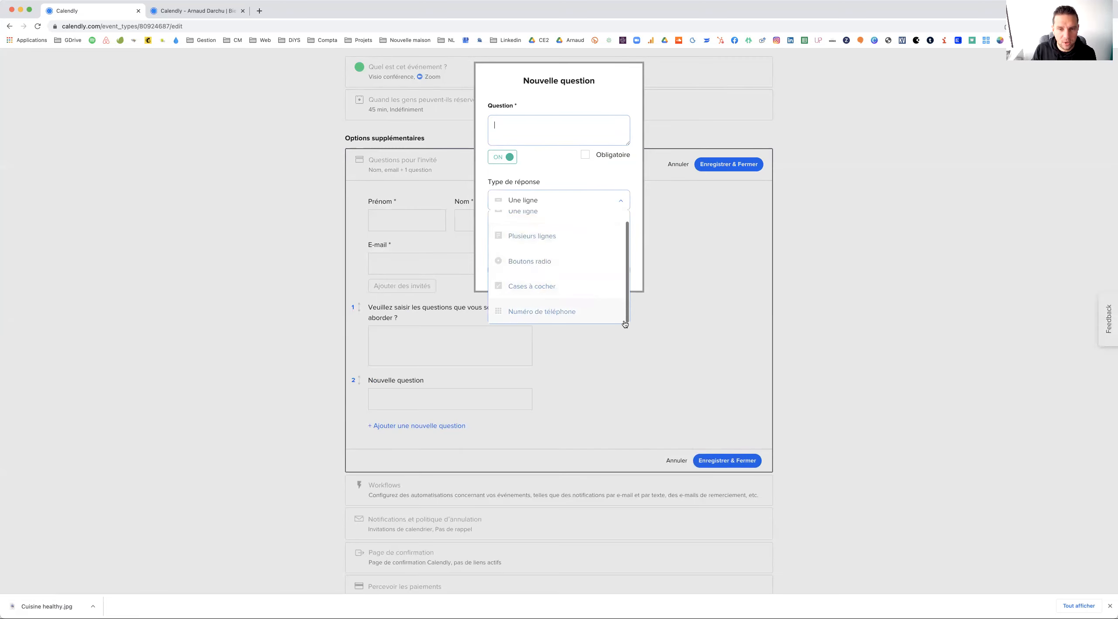
pyautogui.scroll(5, 625, 322)
pyautogui.scroll(-5, 672, 224)
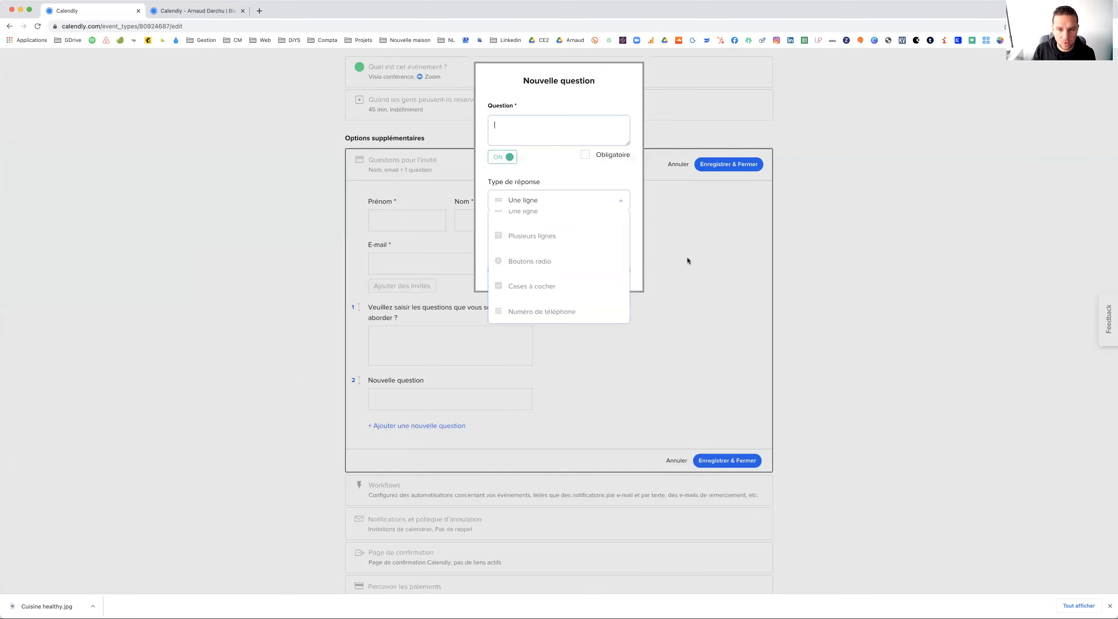
pyautogui.click(687, 257)
pyautogui.click(732, 419)
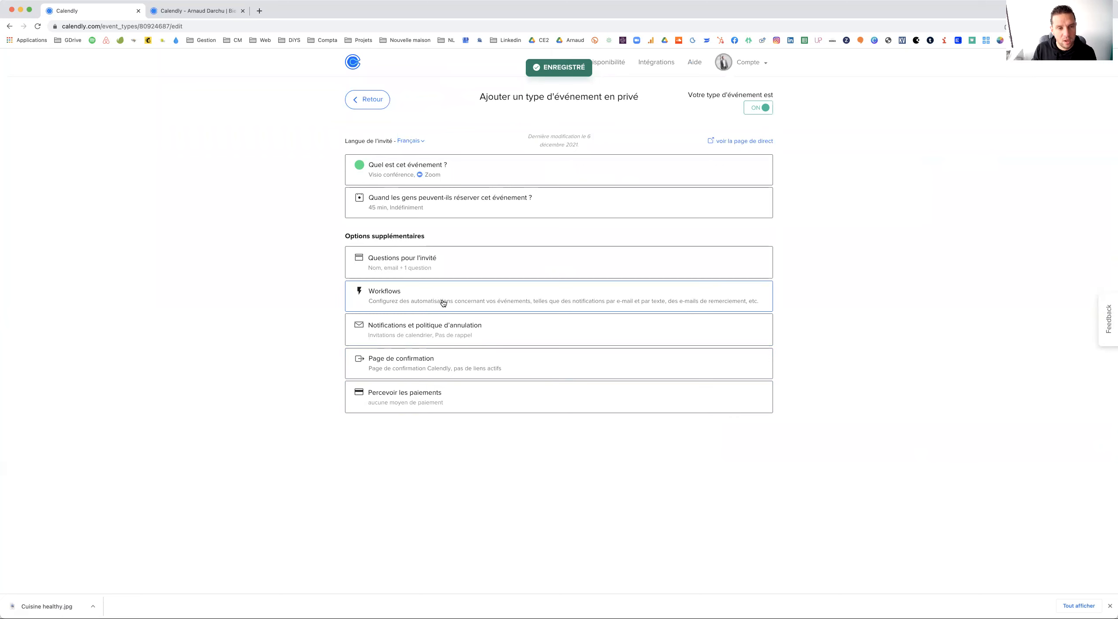
# Review the event's workflows section and its notification and cancellation policy settings, closing both without changes
pyautogui.click(444, 303)
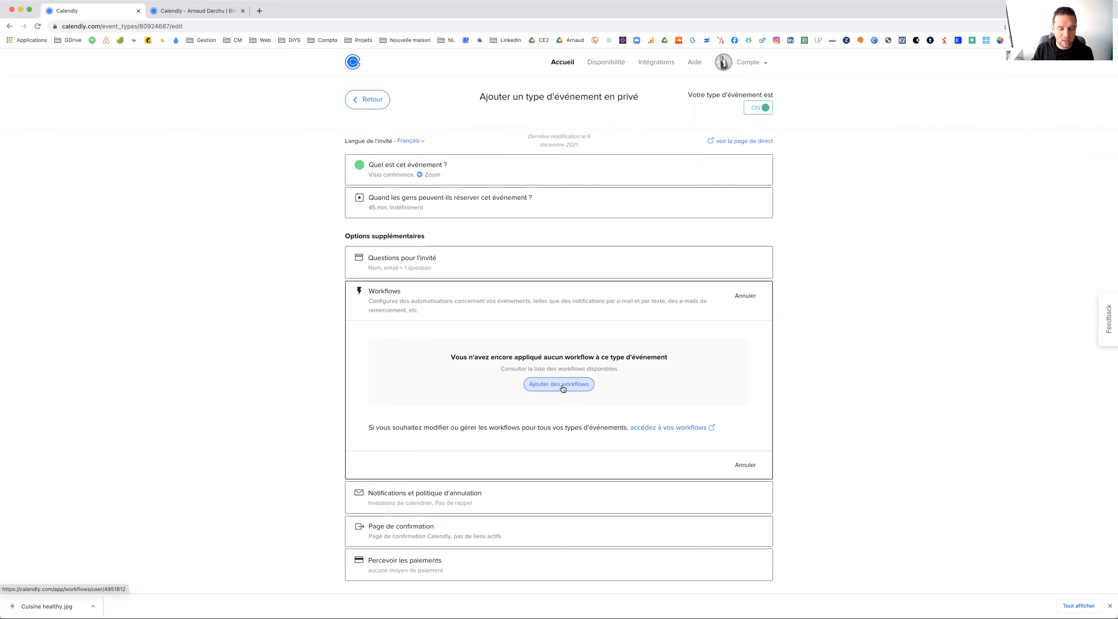
pyautogui.scroll(-1, 678, 403)
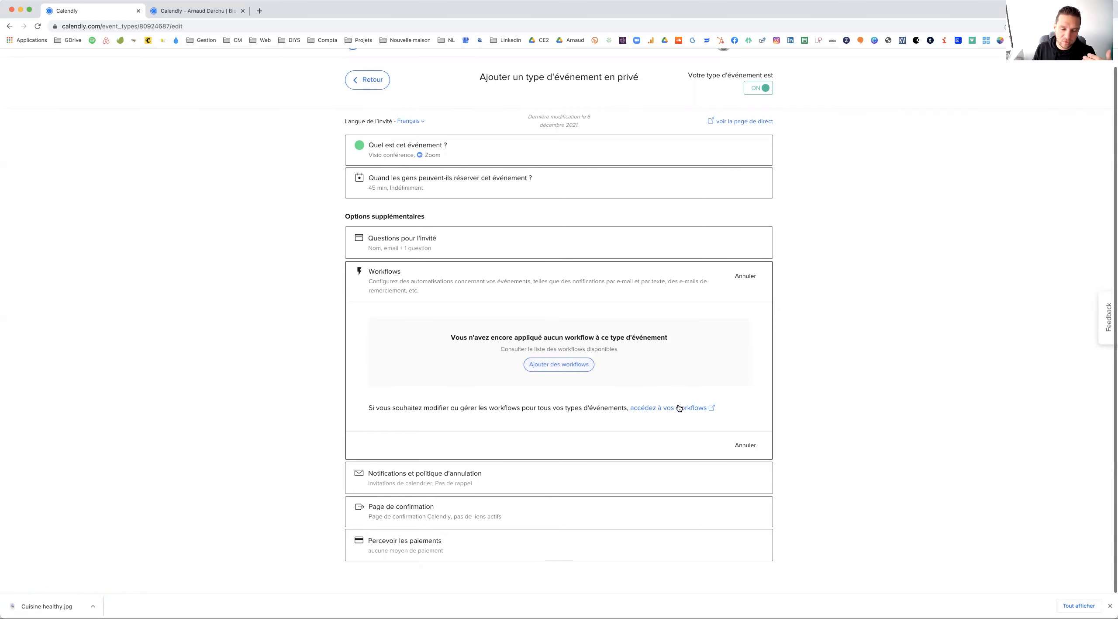
pyautogui.click(745, 446)
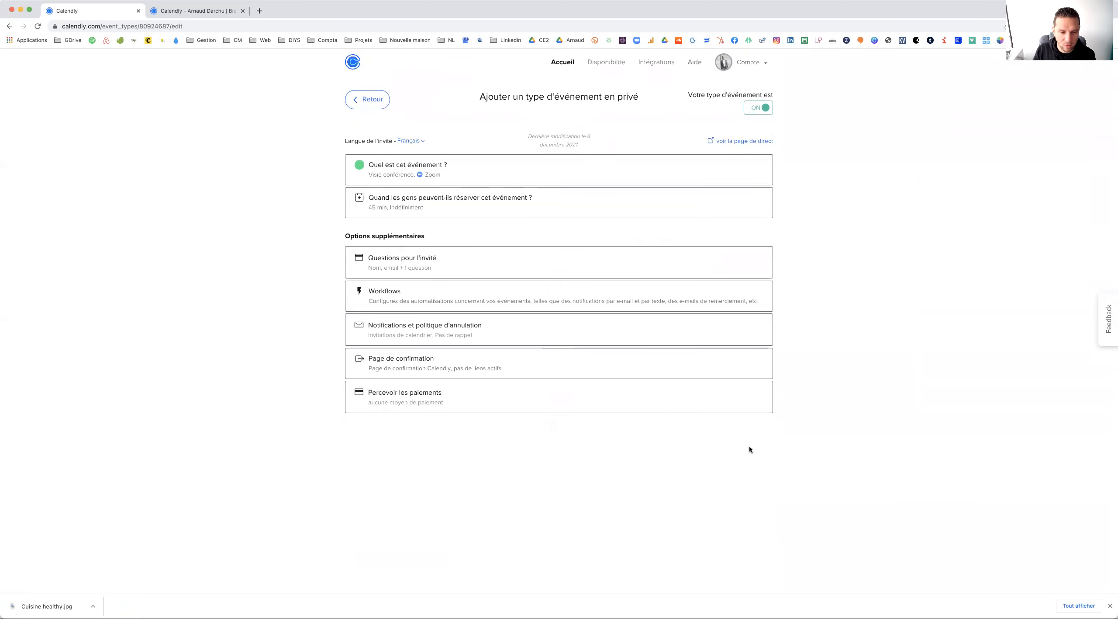
pyautogui.click(454, 335)
pyautogui.scroll(-3, 573, 367)
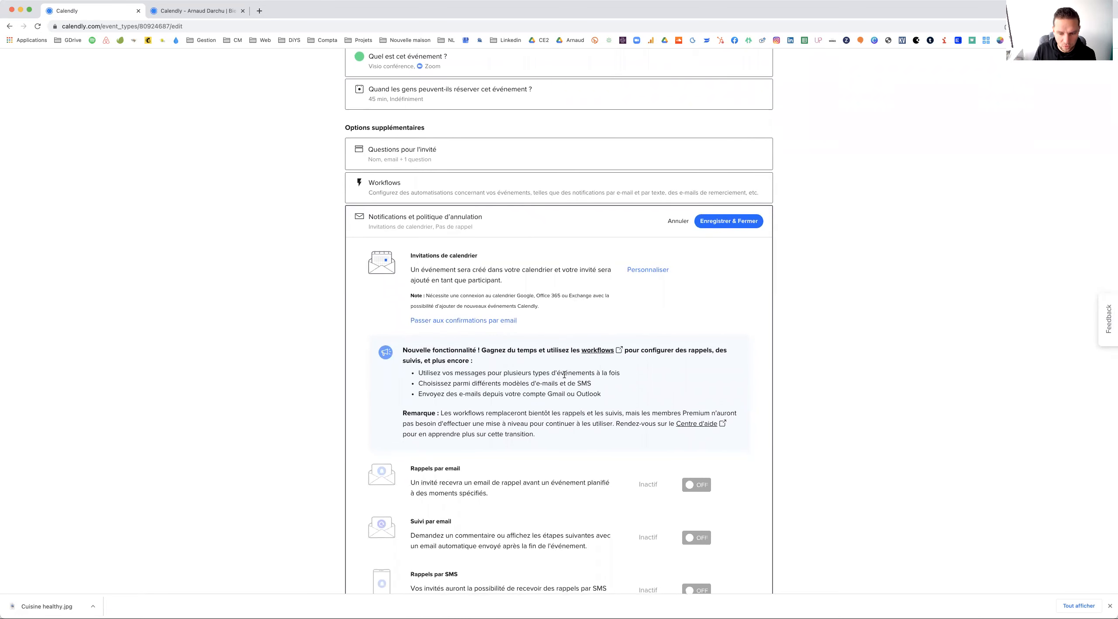
pyautogui.scroll(-3, 564, 374)
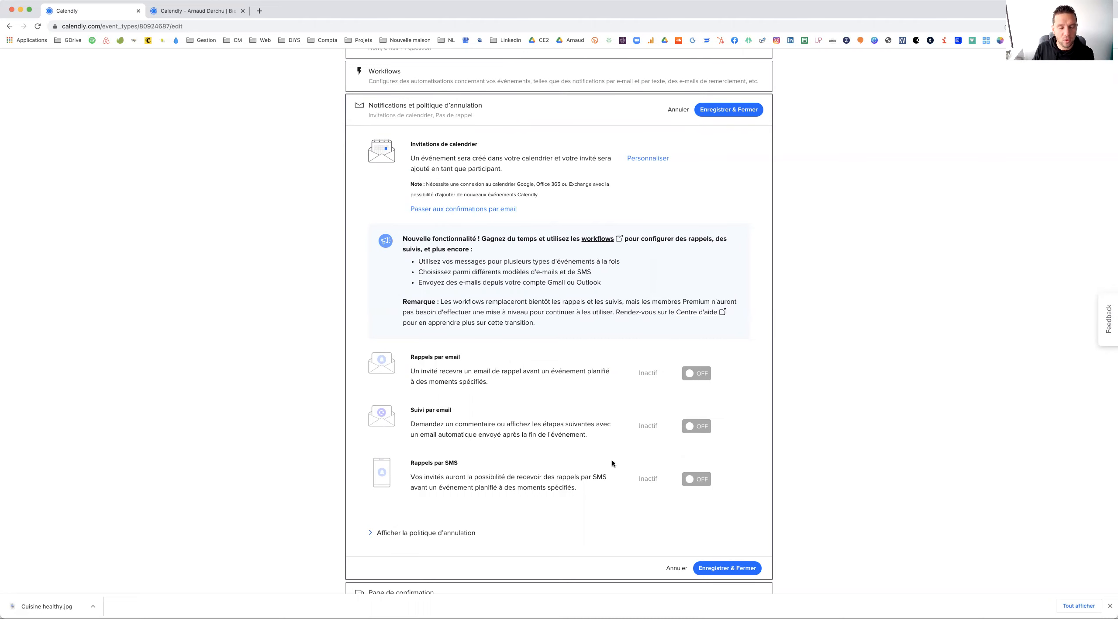
pyautogui.scroll(-4, 620, 465)
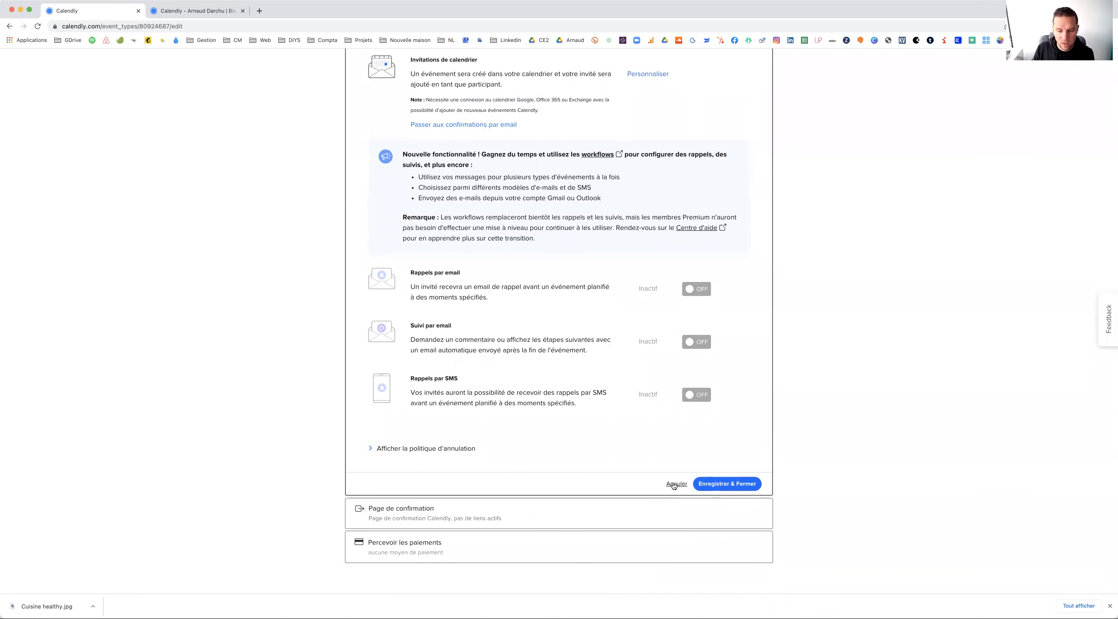
pyautogui.click(677, 484)
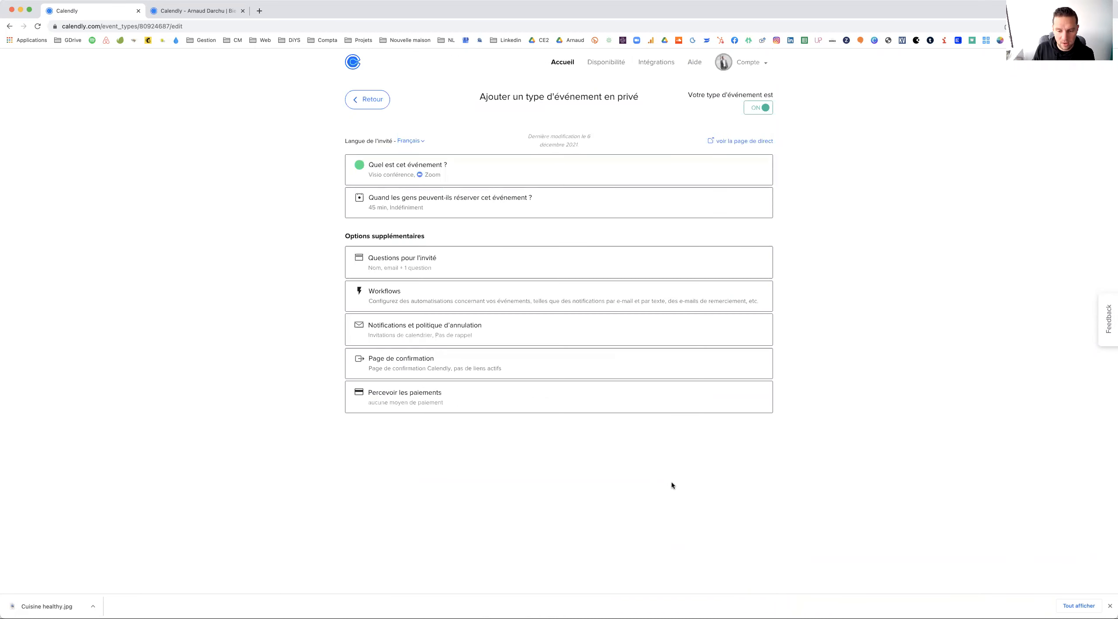
# Review the confirmation page choices and the payment collection options, closing both sections without changes
pyautogui.click(499, 372)
pyautogui.scroll(-3, 655, 418)
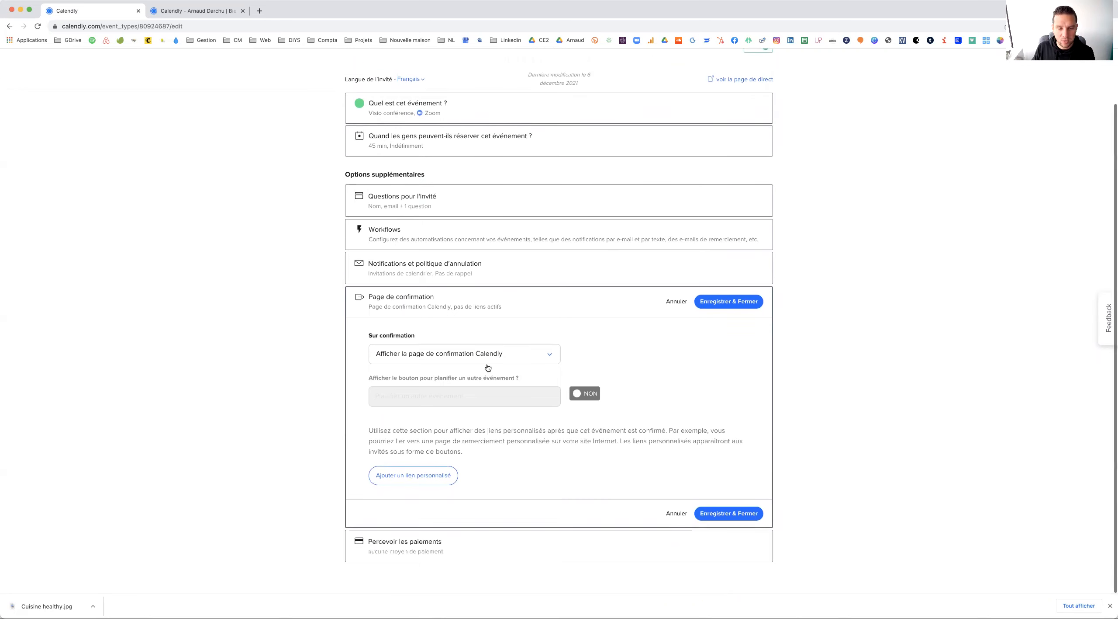
pyautogui.click(534, 361)
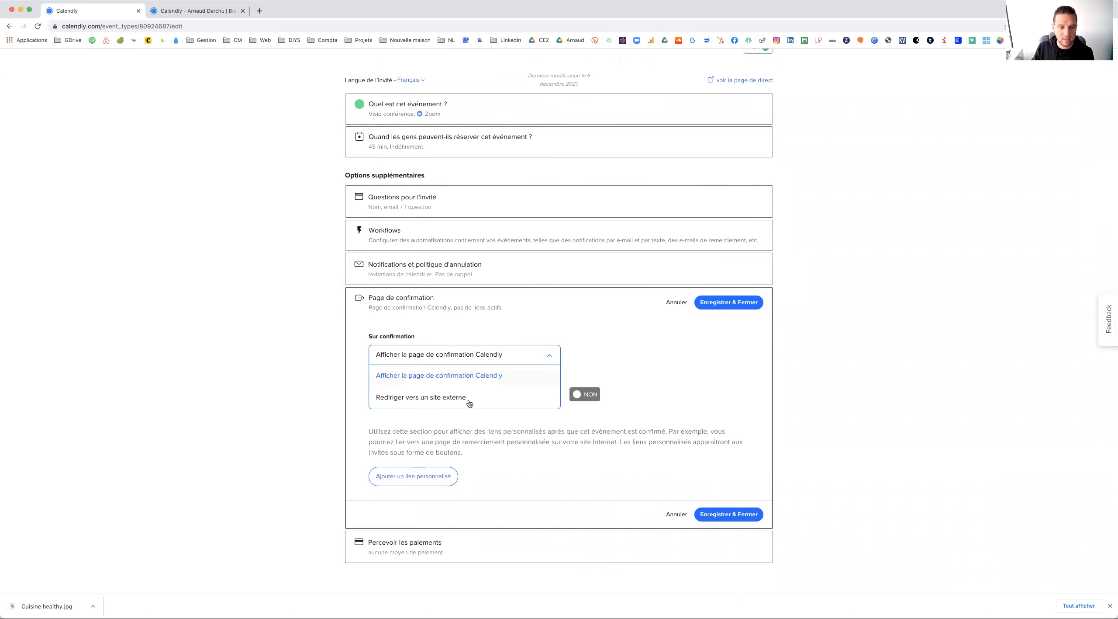
pyautogui.click(697, 371)
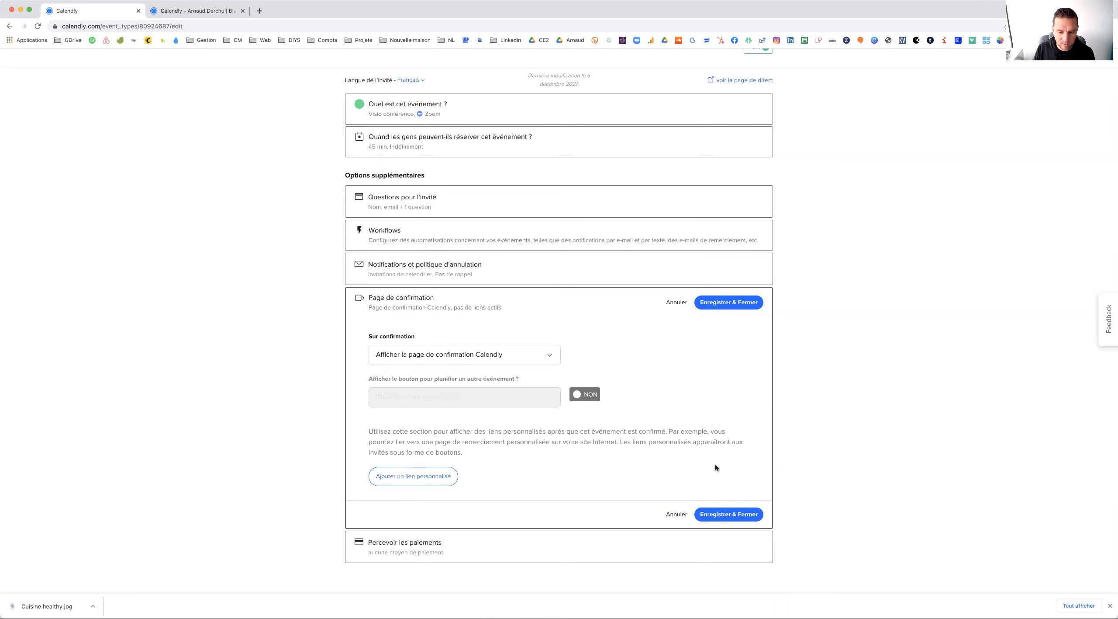
pyautogui.click(676, 515)
pyautogui.click(446, 404)
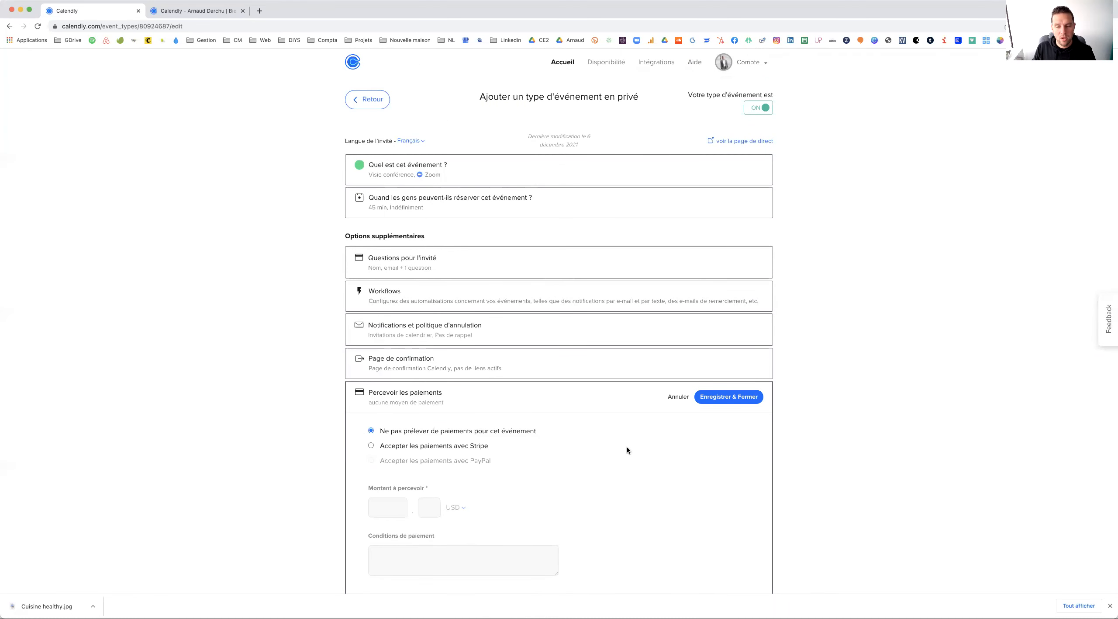
pyautogui.scroll(-3, 699, 470)
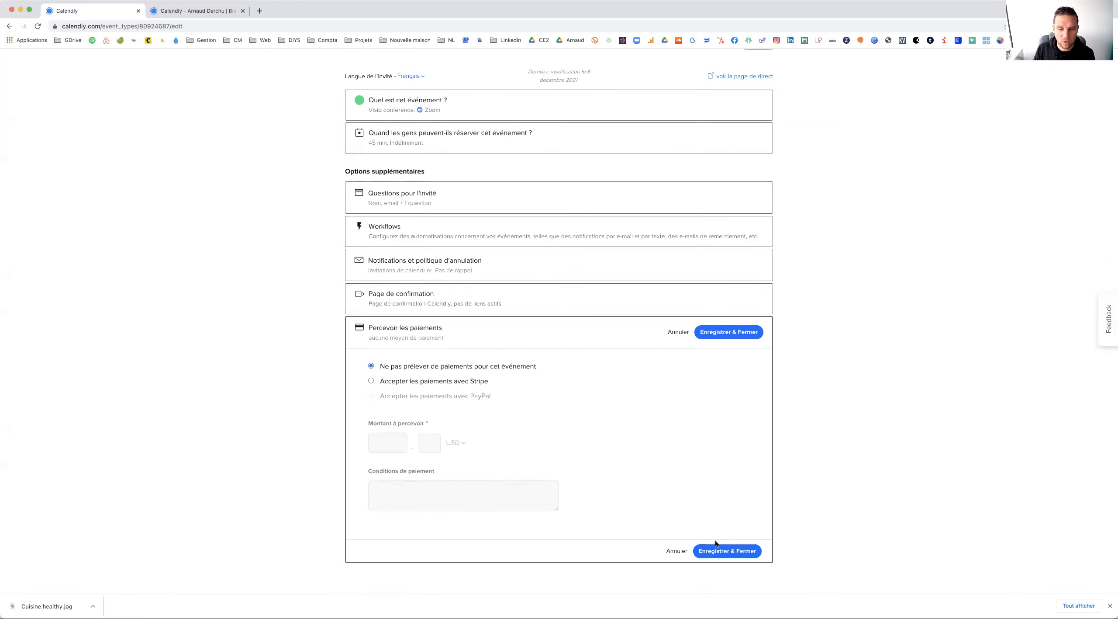
pyautogui.click(678, 552)
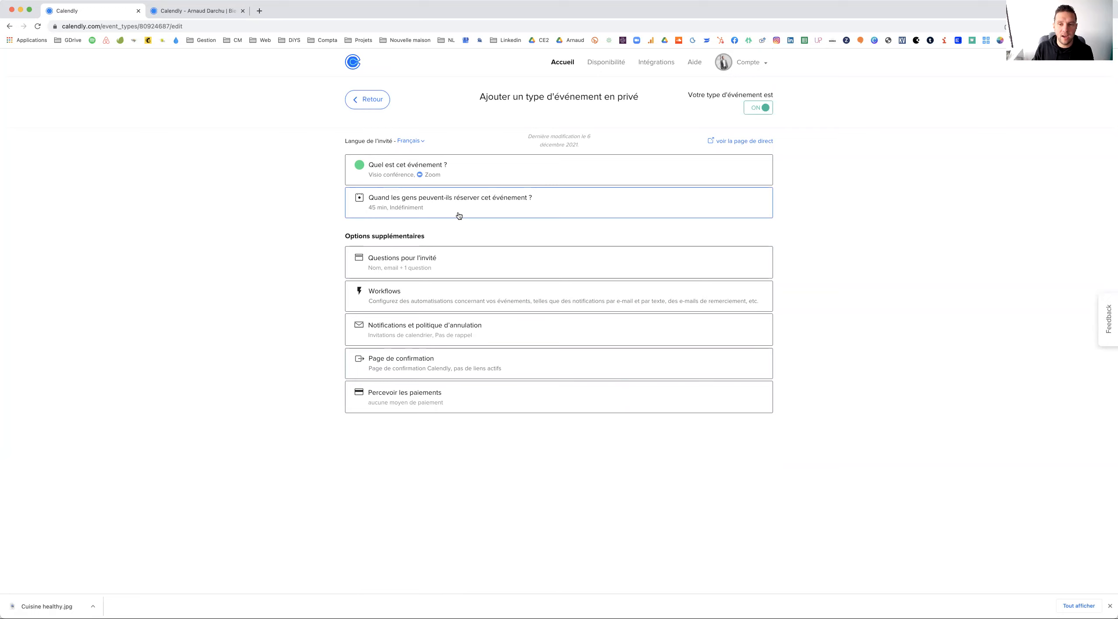
# Open the event's live booking page and check the time slots from 7 to 10 and 14 to 16 December
pyautogui.click(740, 140)
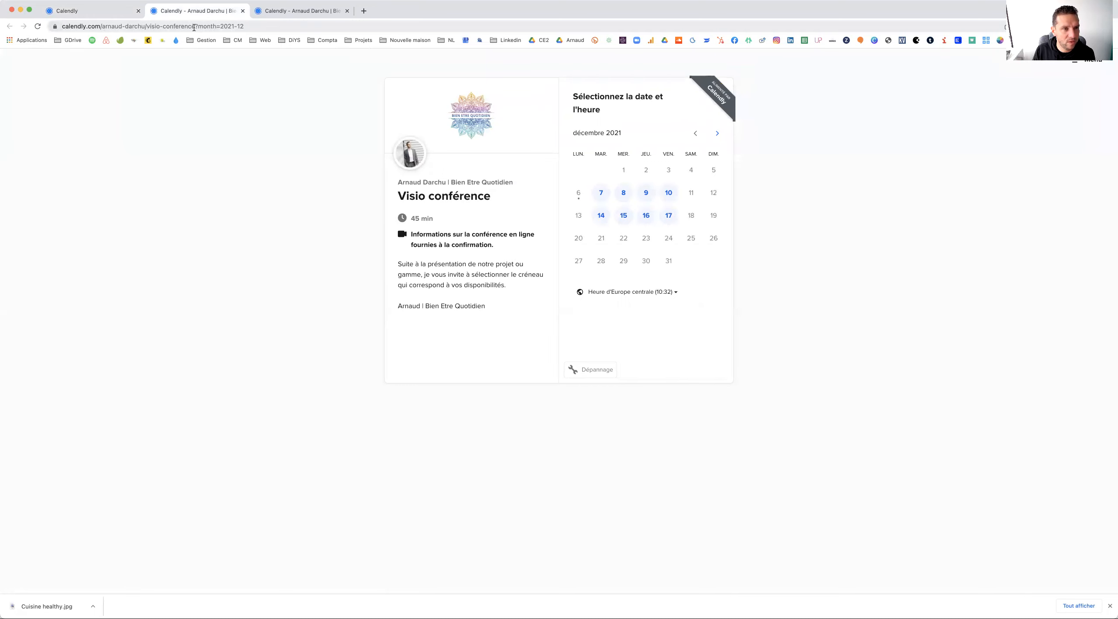
pyautogui.click(601, 194)
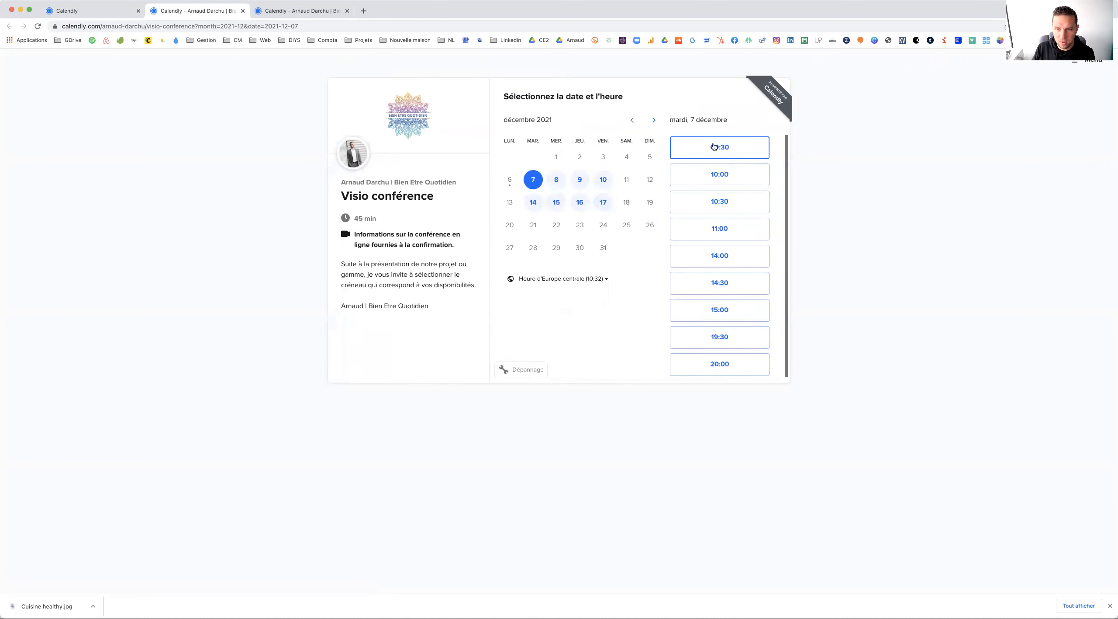
pyautogui.click(555, 182)
pyautogui.click(580, 180)
pyautogui.click(603, 180)
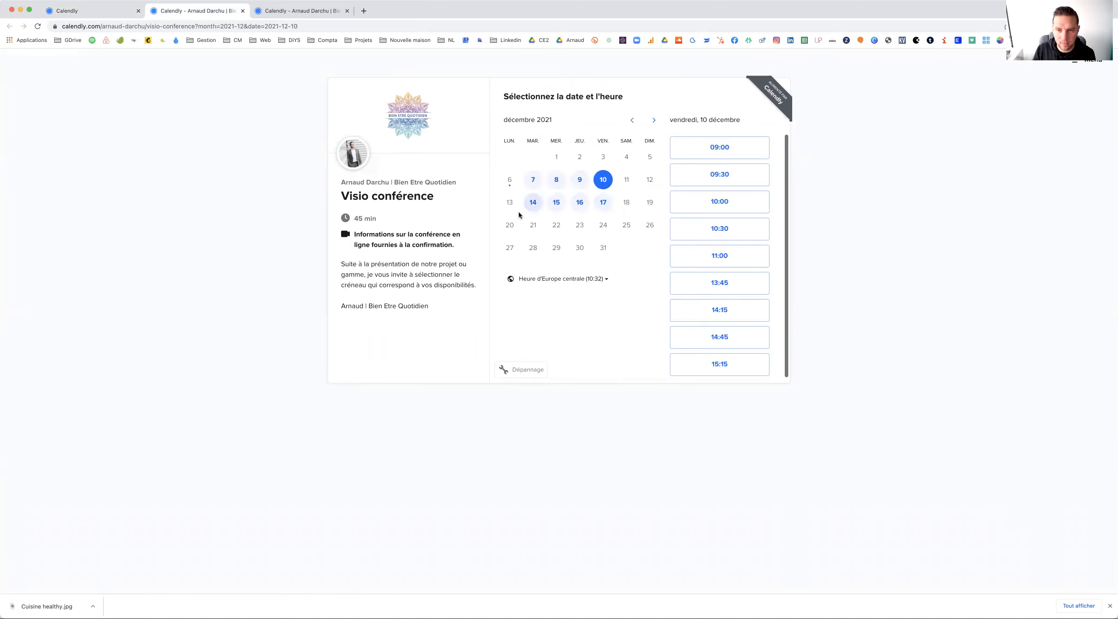
pyautogui.click(532, 202)
pyautogui.click(556, 202)
pyautogui.click(580, 202)
# Choose the 09:00 slot on Friday 17 December and continue to the invitee information form
pyautogui.click(607, 207)
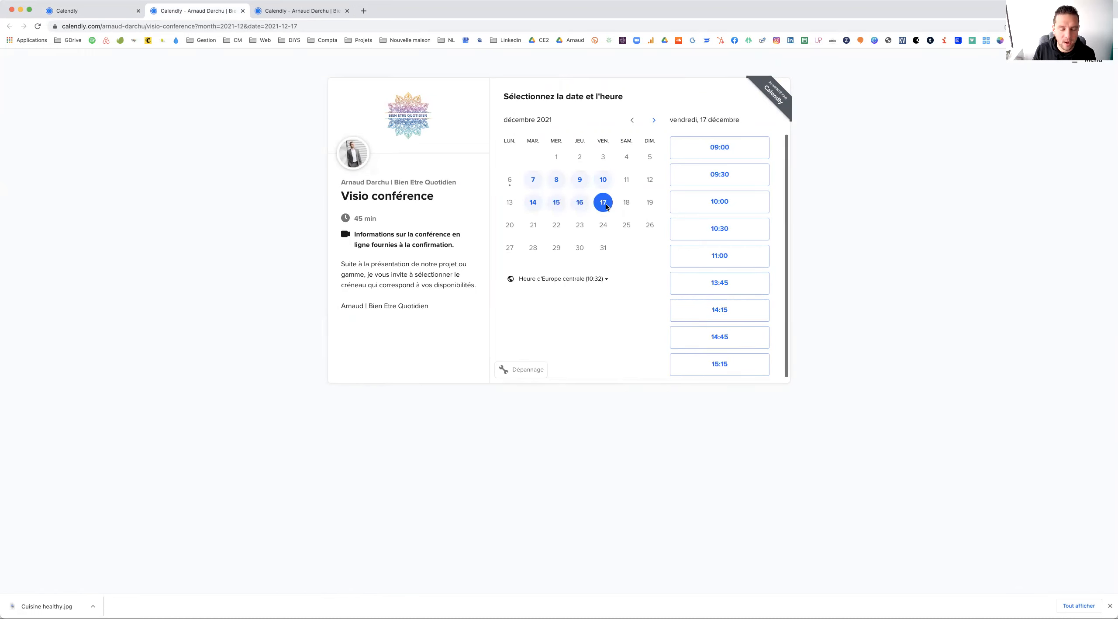
pyautogui.click(719, 151)
pyautogui.click(746, 149)
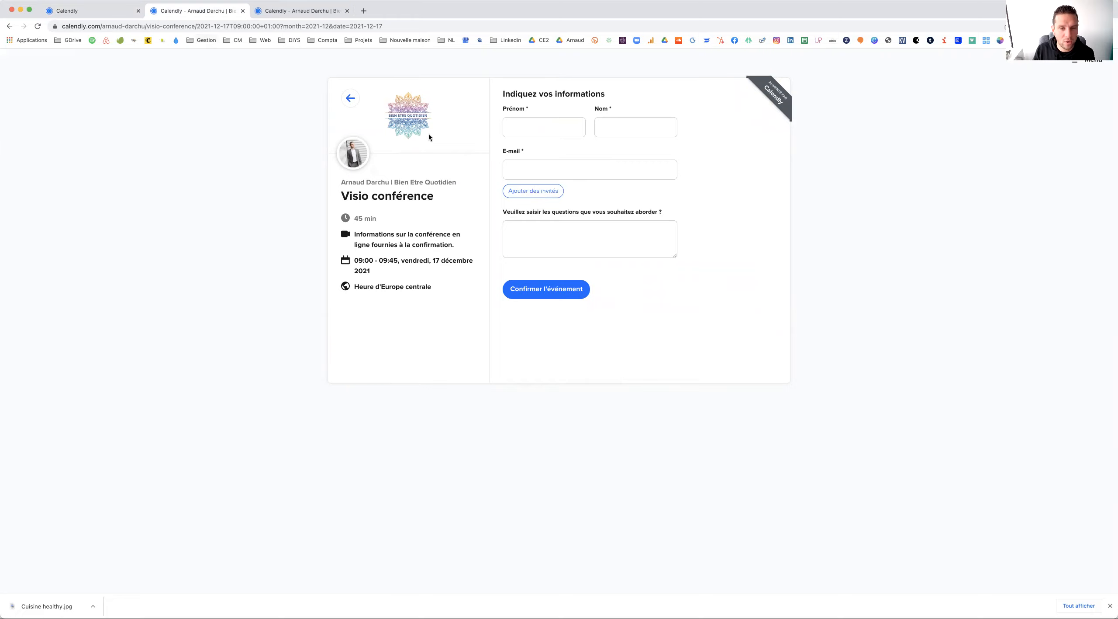
# Copy the booking link up to "visio-conference/", without the date and time part, and load that shortened link
pyautogui.click(214, 27)
pyautogui.click(217, 26)
pyautogui.moveTo(217, 26); pyautogui.dragTo(31, 28)
pyautogui.press('super+c')
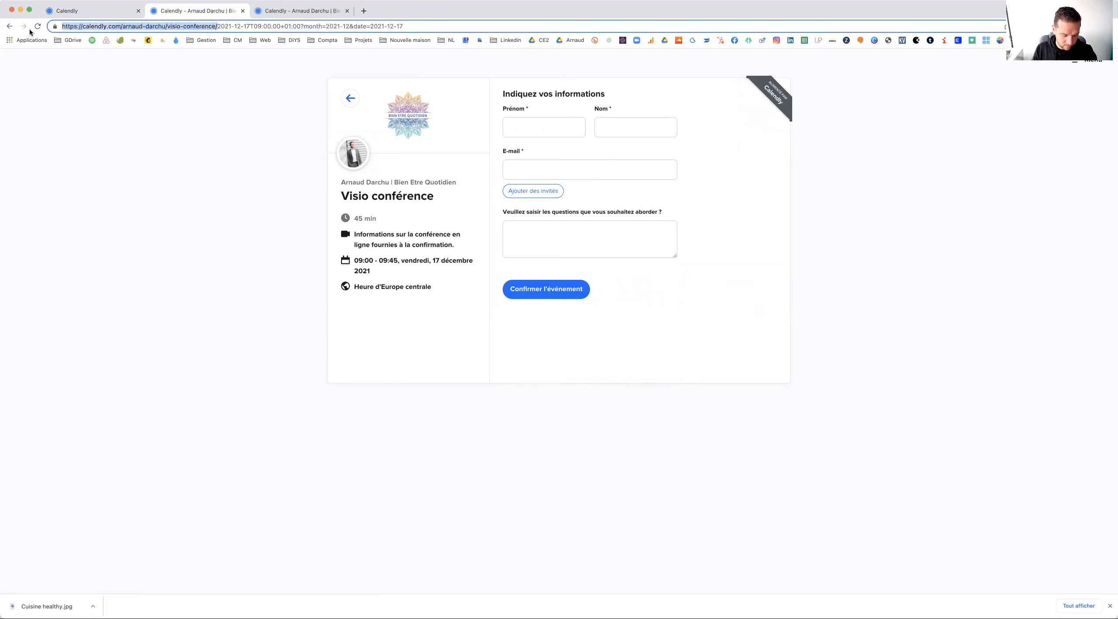
pyautogui.press('super+a')
pyautogui.press('super+v')
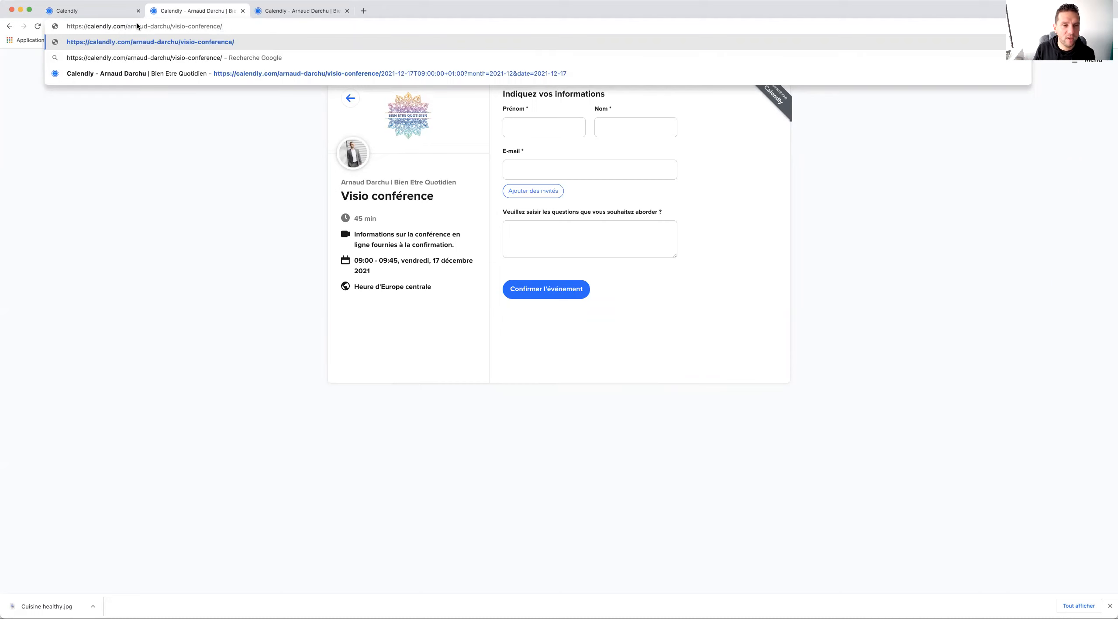
pyautogui.press('Return')
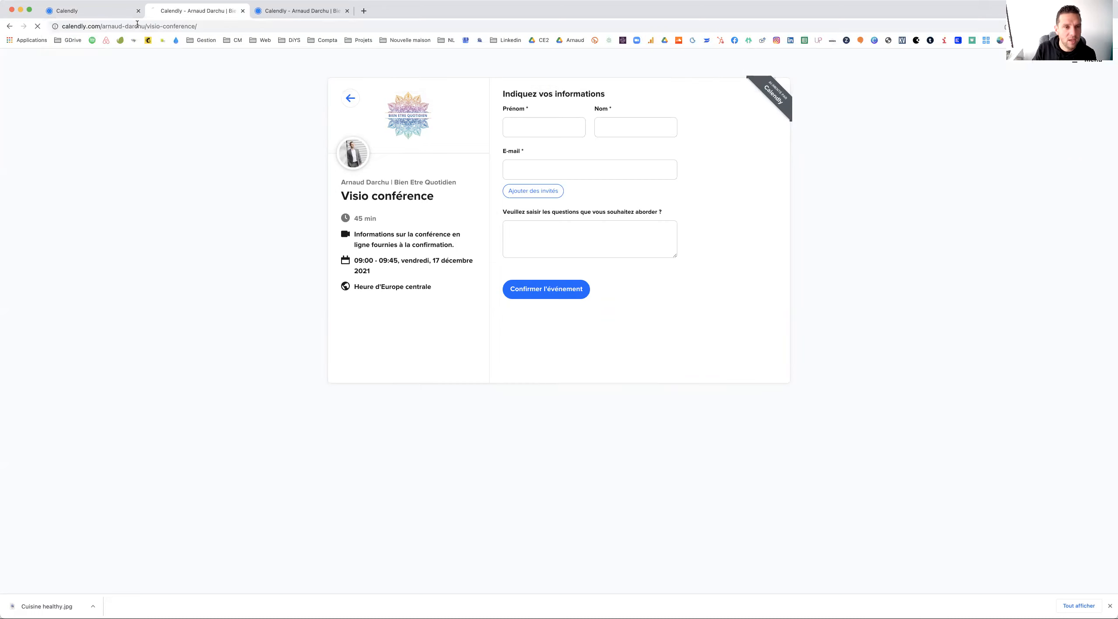